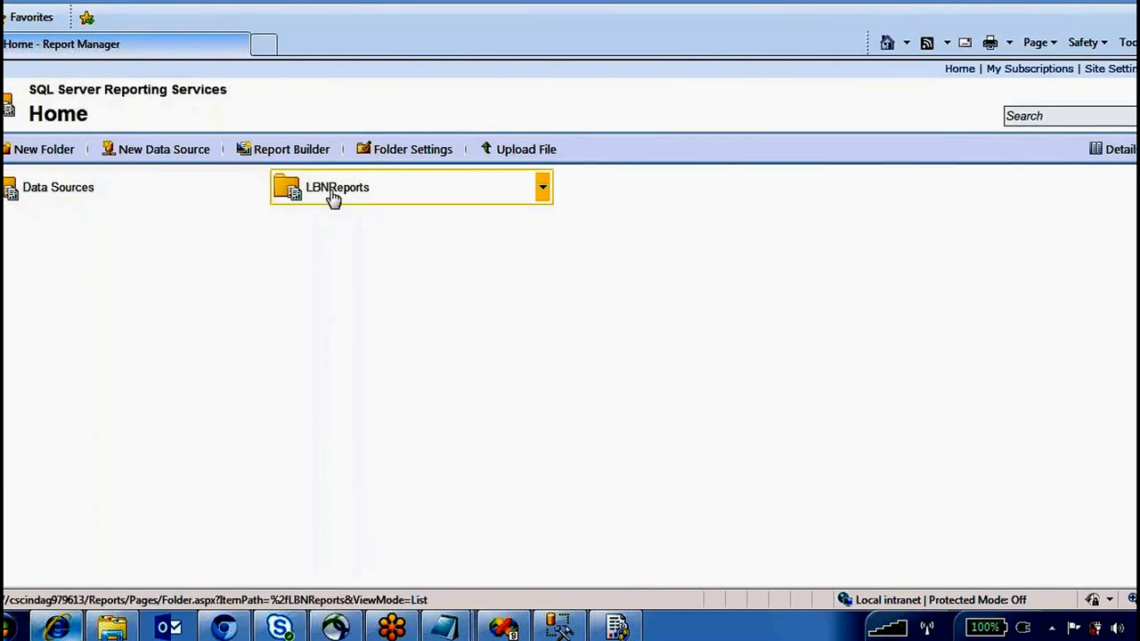
Open the Adventerorks data source in the Data Sources folder and set it to connect using credentials stored securely in the report server
{"action": "left_click", "coordinate": [54, 189]}
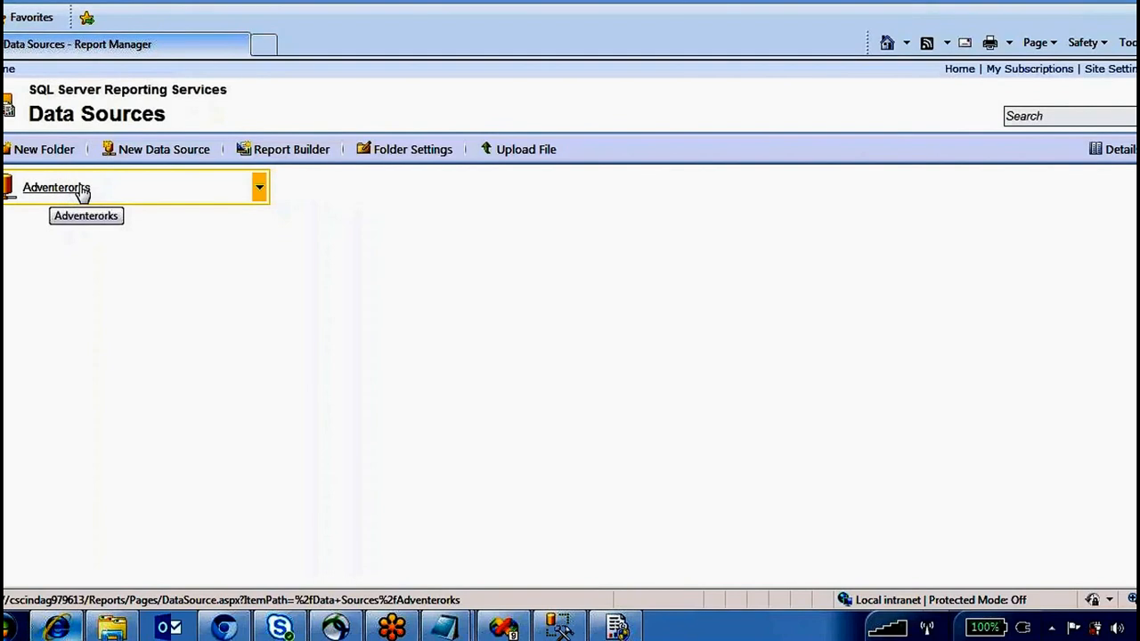
{"action": "left_click", "coordinate": [83, 194]}
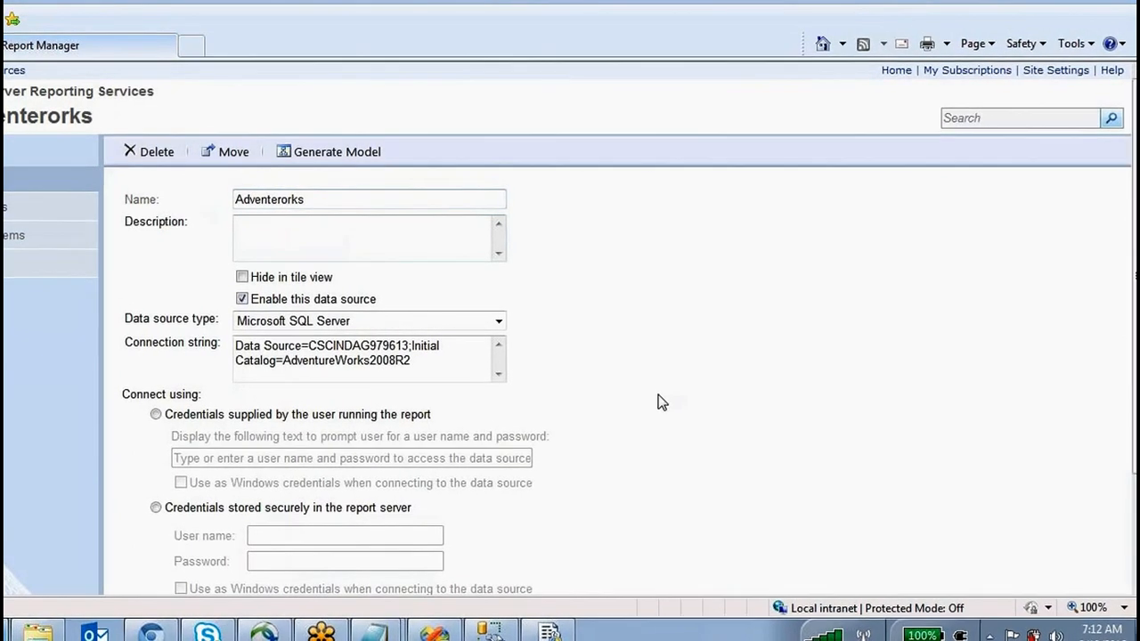
{"action": "scroll", "coordinate": [659, 401], "scroll_direction": "down", "scroll_amount": 3}
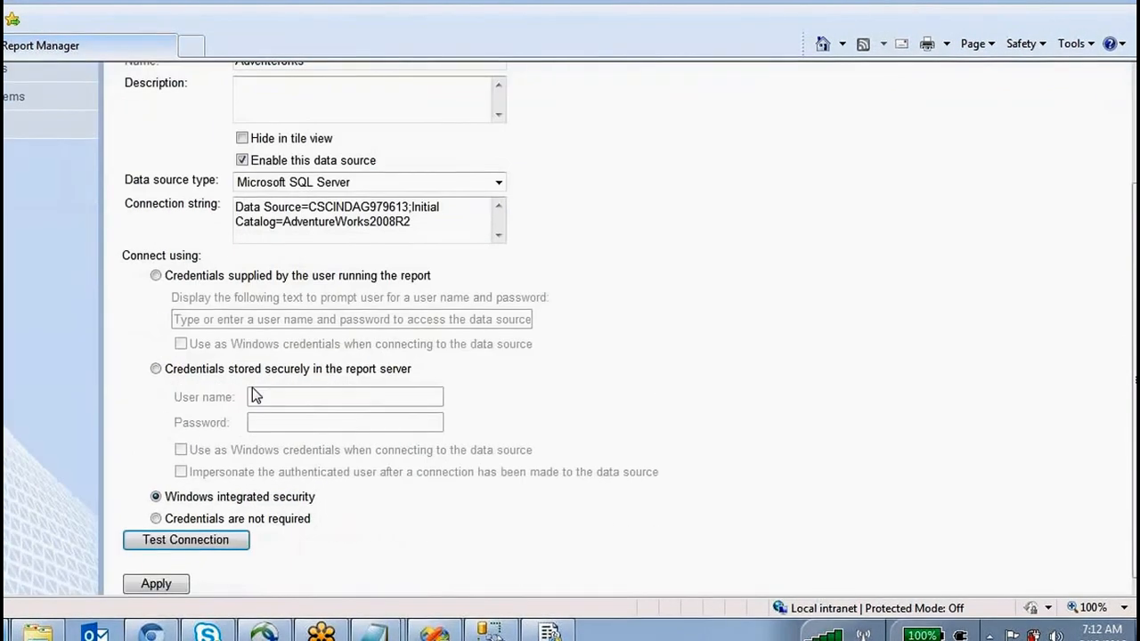
{"action": "left_click", "coordinate": [157, 370]}
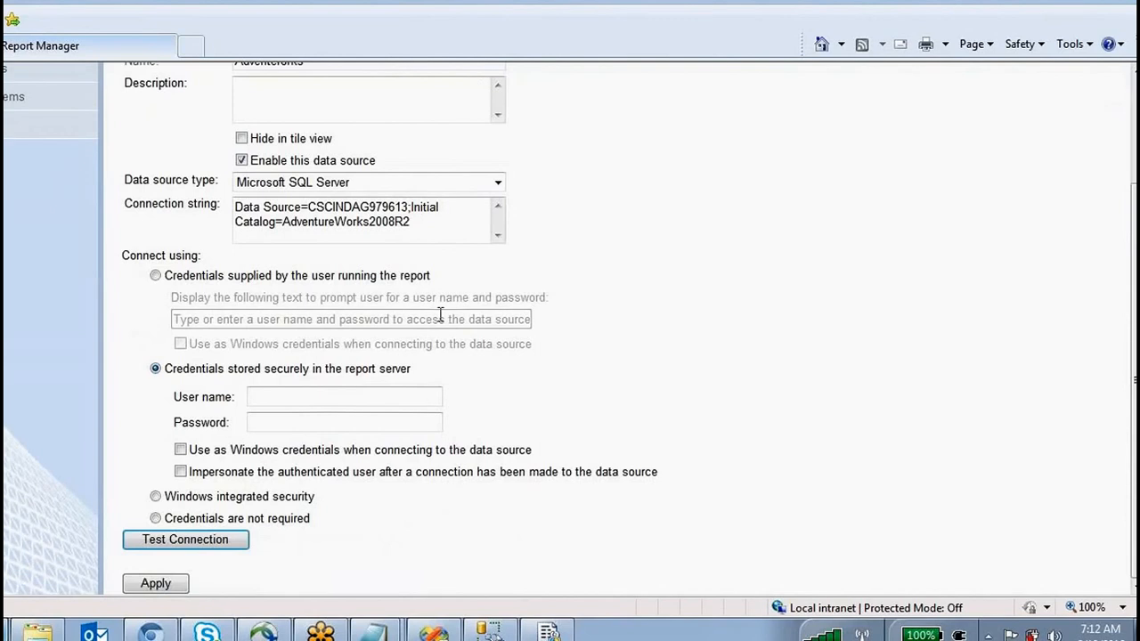
{"action": "left_click", "coordinate": [305, 398]}
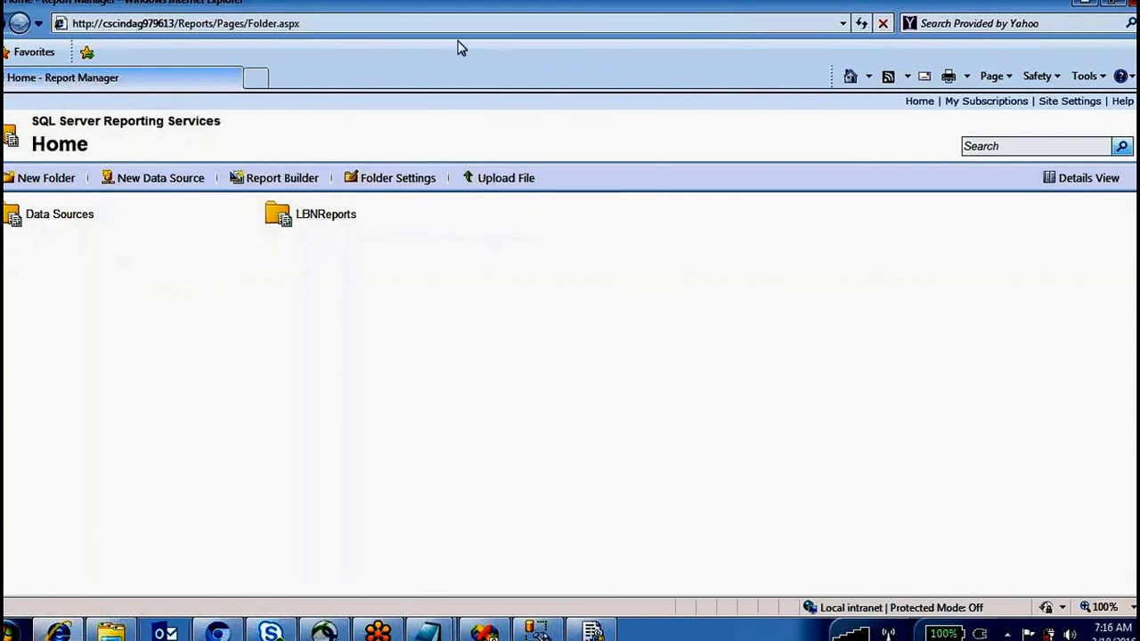
{"action": "mouse_move", "coordinate": [7, 224]}
{"action": "left_mouse_down"}
{"action": "mouse_move", "coordinate": [16, 561]}
{"action": "mouse_move", "coordinate": [1138, 533]}
{"action": "left_mouse_up"}
{"action": "mouse_move", "coordinate": [1133, 22]}
{"action": "left_mouse_down"}
{"action": "mouse_move", "coordinate": [271, 91]}
{"action": "mouse_move", "coordinate": [3, 23]}
{"action": "left_mouse_up"}
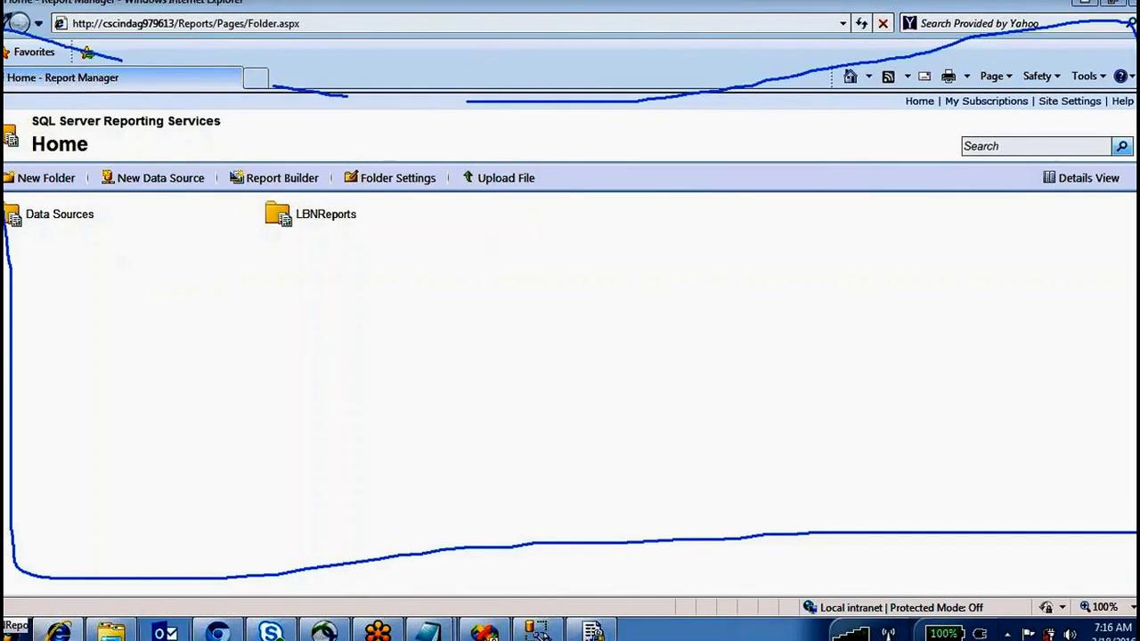
{"action": "mouse_move", "coordinate": [334, 320]}
{"action": "left_mouse_down"}
{"action": "mouse_move", "coordinate": [273, 327]}
{"action": "mouse_move", "coordinate": [359, 425]}
{"action": "mouse_move", "coordinate": [347, 435]}
{"action": "left_mouse_up"}
{"action": "mouse_move", "coordinate": [412, 319]}
{"action": "left_mouse_down"}
{"action": "mouse_move", "coordinate": [452, 400]}
{"action": "mouse_move", "coordinate": [446, 414]}
{"action": "left_mouse_up"}
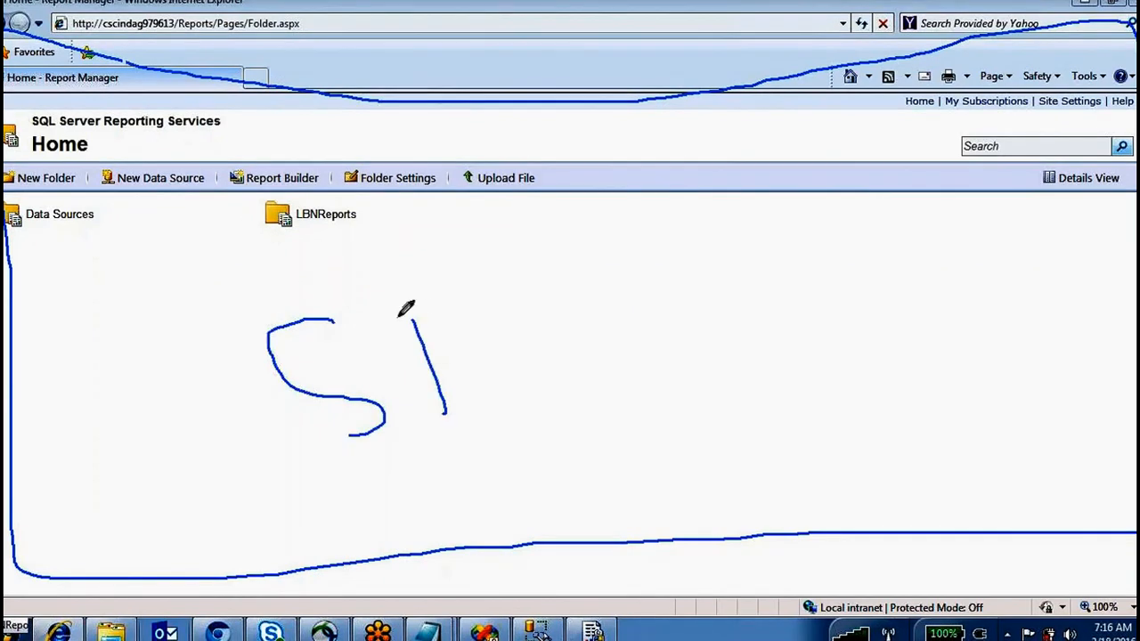
{"action": "left_click_drag", "start_coordinate": [396, 316], "coordinate": [433, 298]}
{"action": "left_click_drag", "start_coordinate": [436, 445], "coordinate": [514, 404]}
{"action": "left_click_drag", "start_coordinate": [513, 245], "coordinate": [534, 414]}
{"action": "left_click_drag", "start_coordinate": [500, 363], "coordinate": [666, 381]}
{"action": "mouse_move", "coordinate": [628, 446]}
{"action": "left_mouse_down"}
{"action": "mouse_move", "coordinate": [578, 457]}
{"action": "mouse_move", "coordinate": [577, 524]}
{"action": "left_mouse_up"}
{"action": "mouse_move", "coordinate": [654, 494]}
{"action": "left_mouse_down"}
{"action": "mouse_move", "coordinate": [692, 502]}
{"action": "mouse_move", "coordinate": [850, 465]}
{"action": "left_mouse_up"}
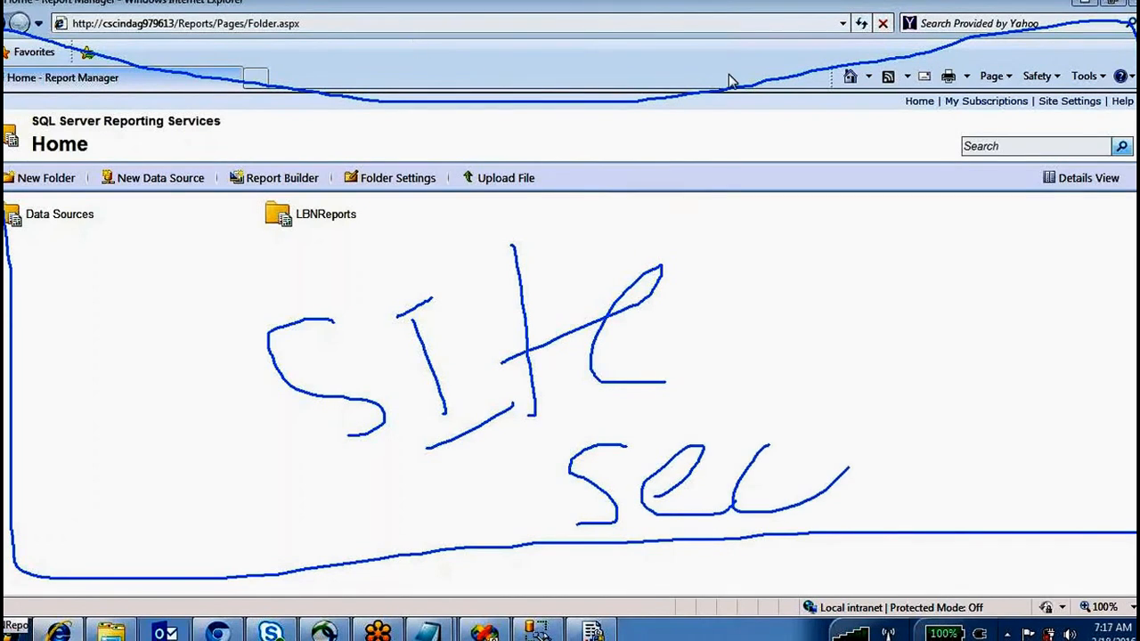
{"action": "left_click", "coordinate": [1069, 102]}
{"action": "mouse_move", "coordinate": [1051, 78]}
{"action": "left_mouse_down"}
{"action": "mouse_move", "coordinate": [1096, 116]}
{"action": "mouse_move", "coordinate": [1060, 80]}
{"action": "left_mouse_up"}
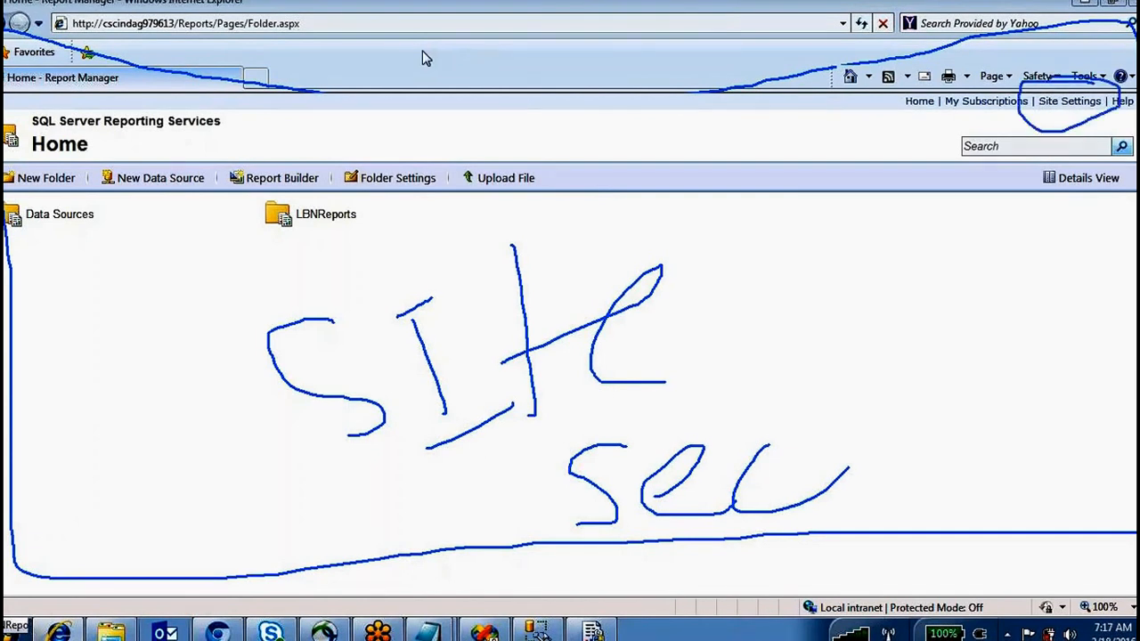
Open the site-wide security settings to view the system role assignments
{"action": "left_click", "coordinate": [1081, 104]}
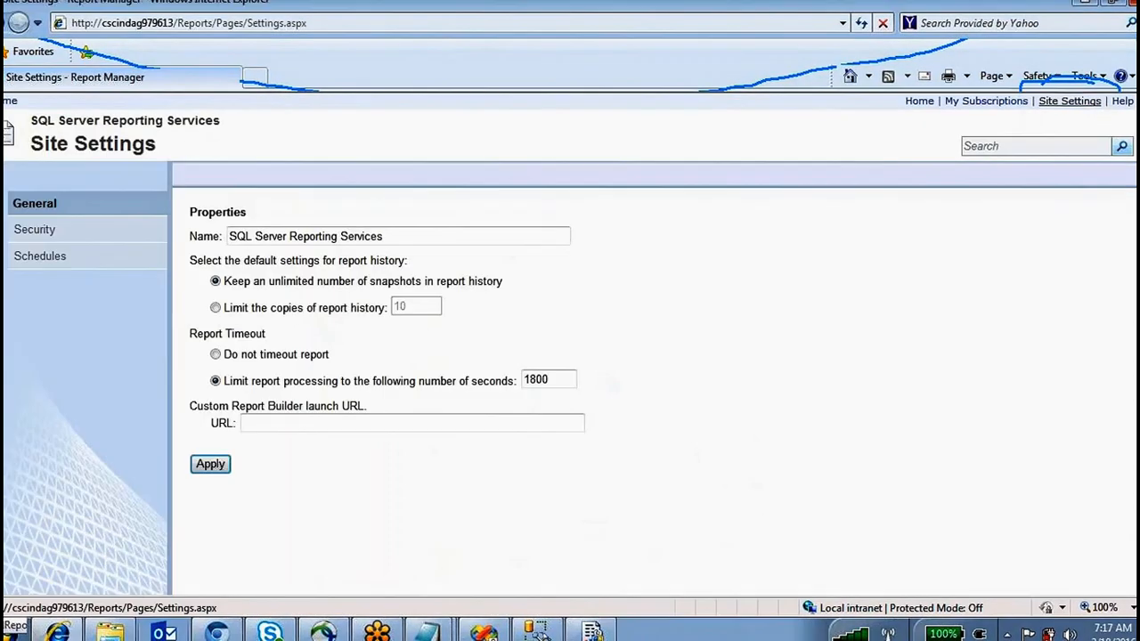
{"action": "left_click", "coordinate": [51, 245]}
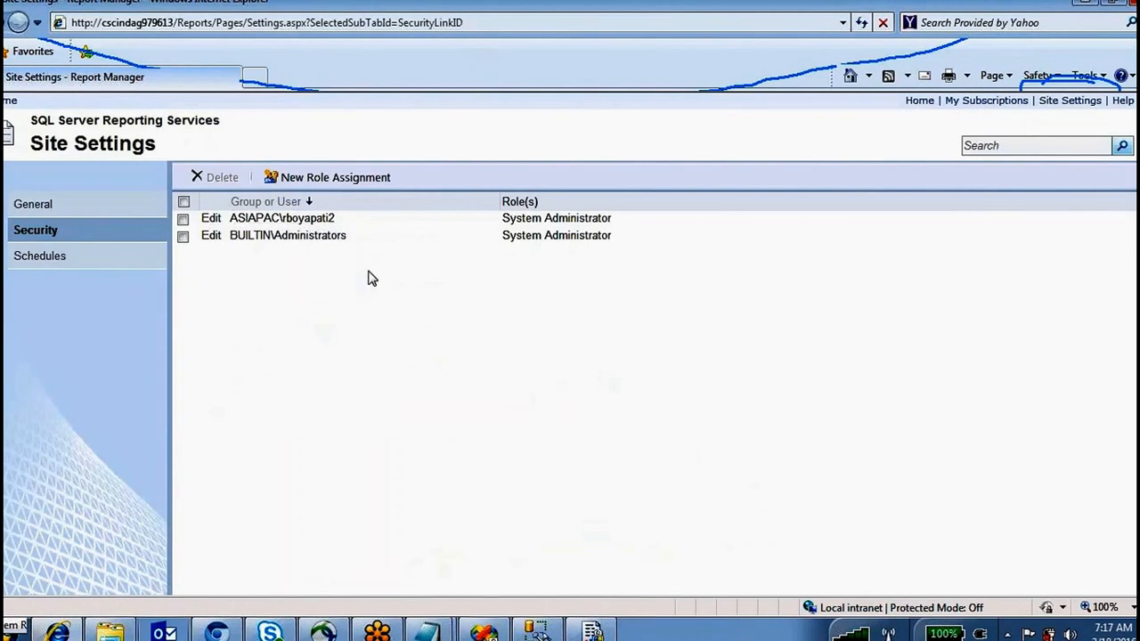
Try a new system role assignment for a user, reviewing the System Administrator and System User roles, and cancel it
{"action": "left_click", "coordinate": [360, 178]}
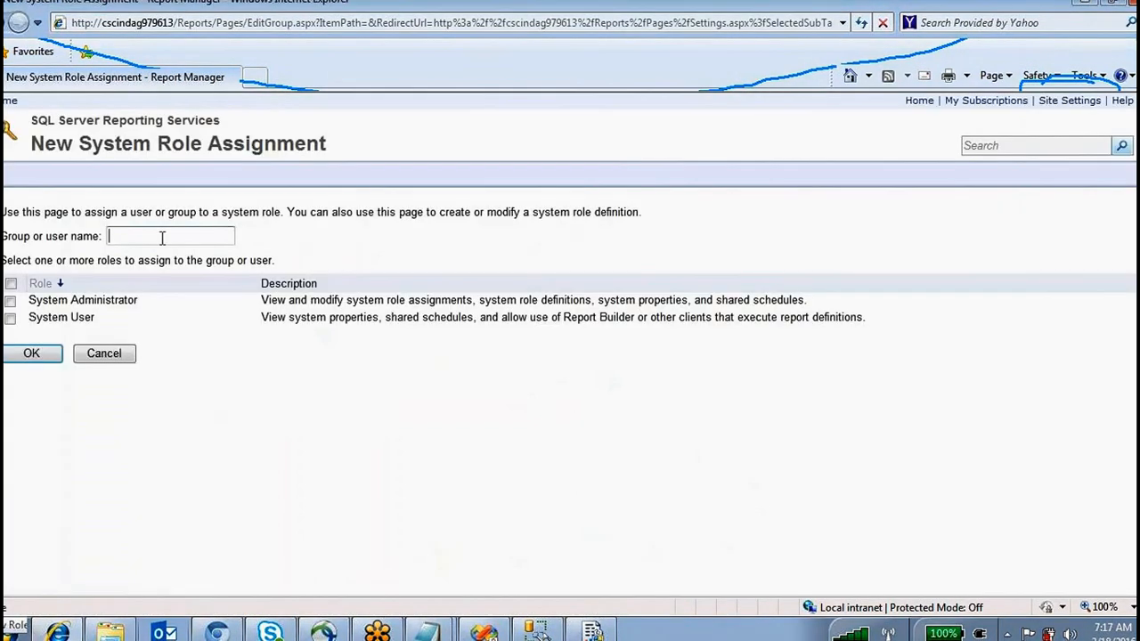
{"action": "type", "text": "Bhava"}
{"action": "left_click_drag", "start_coordinate": [140, 237], "coordinate": [88, 232]}
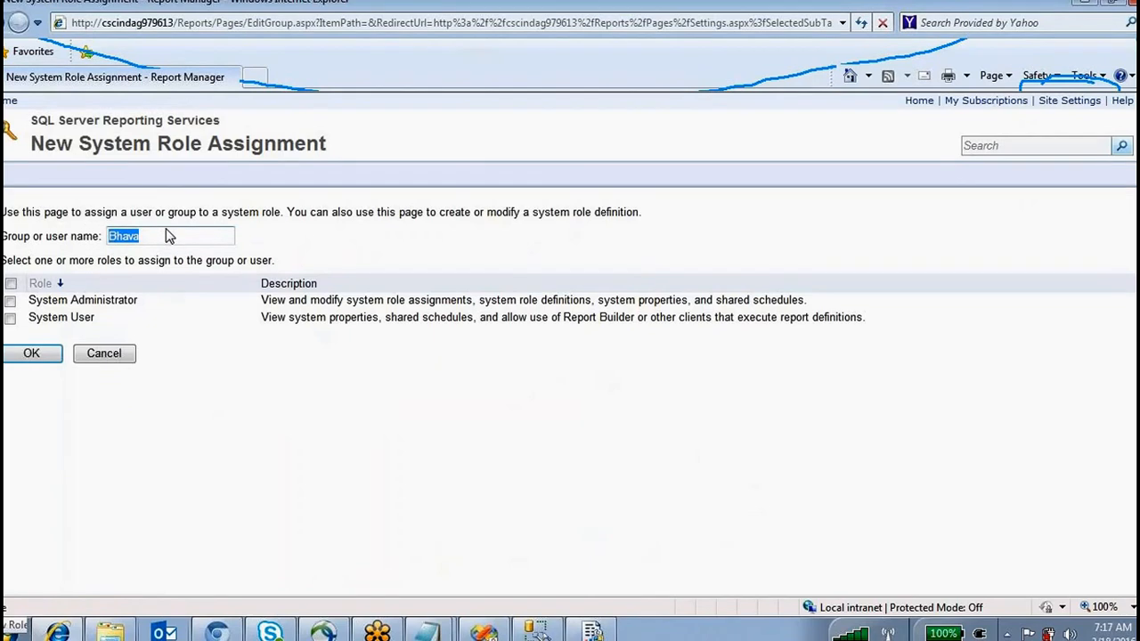
{"action": "left_click", "coordinate": [449, 44]}
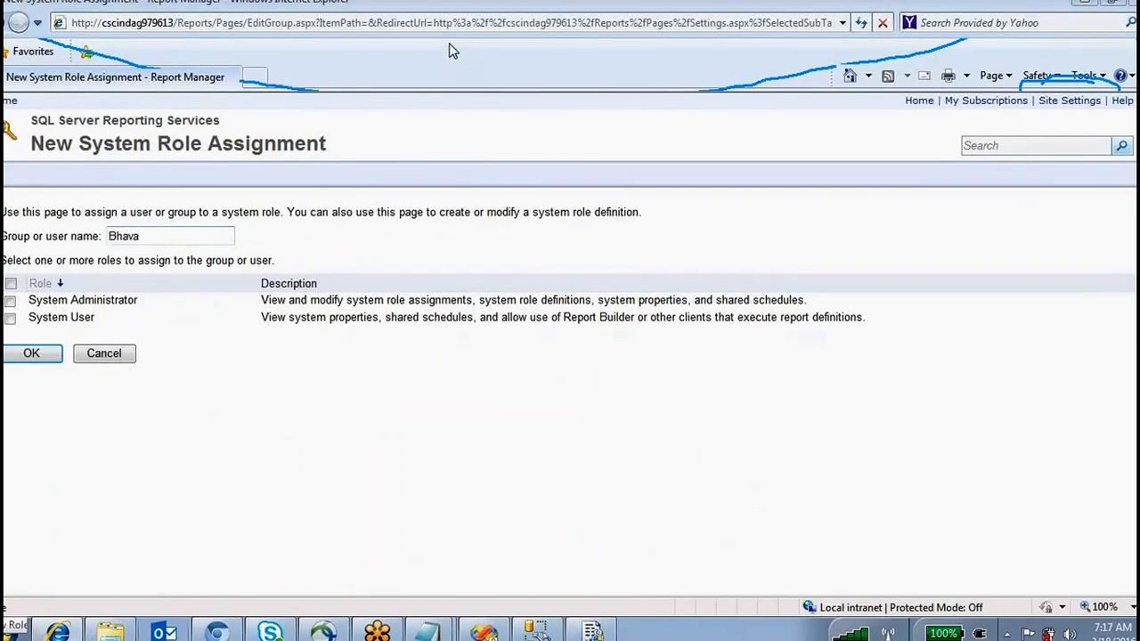
{"action": "mouse_move", "coordinate": [76, 255]}
{"action": "left_mouse_down"}
{"action": "mouse_move", "coordinate": [199, 187]}
{"action": "mouse_move", "coordinate": [75, 221]}
{"action": "left_mouse_up"}
{"action": "mouse_move", "coordinate": [93, 287]}
{"action": "left_mouse_down"}
{"action": "mouse_move", "coordinate": [40, 285]}
{"action": "mouse_move", "coordinate": [133, 317]}
{"action": "mouse_move", "coordinate": [59, 284]}
{"action": "left_mouse_up"}
{"action": "mouse_move", "coordinate": [131, 338]}
{"action": "left_mouse_down"}
{"action": "mouse_move", "coordinate": [55, 308]}
{"action": "mouse_move", "coordinate": [96, 337]}
{"action": "mouse_move", "coordinate": [127, 333]}
{"action": "left_mouse_up"}
{"action": "left_click_drag", "start_coordinate": [157, 294], "coordinate": [324, 251]}
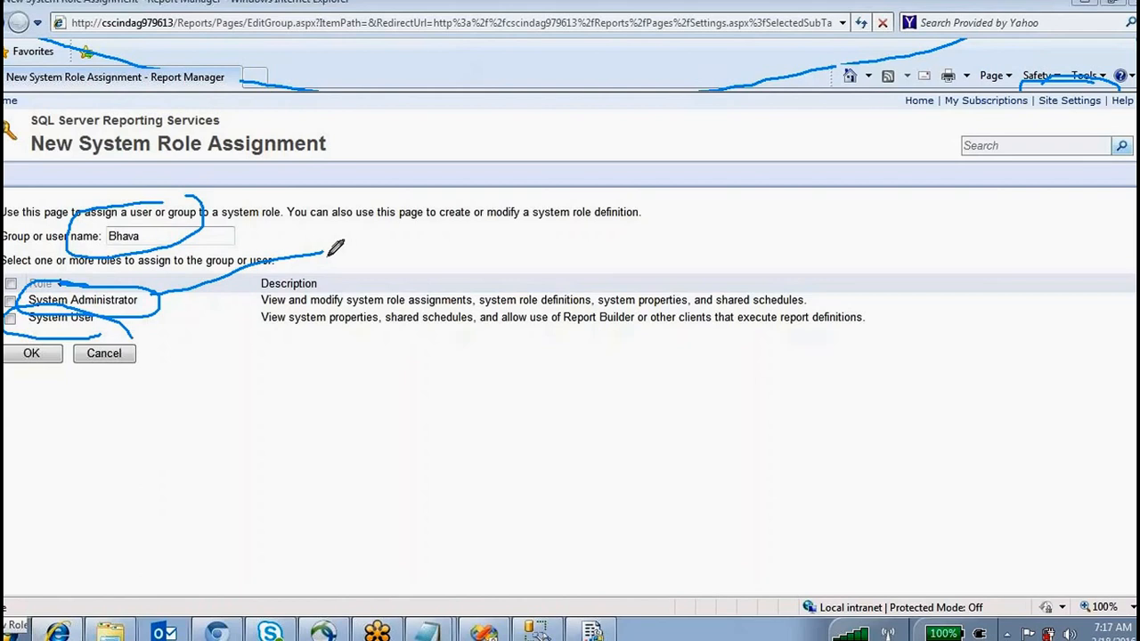
{"action": "left_click_drag", "start_coordinate": [41, 352], "coordinate": [121, 317]}
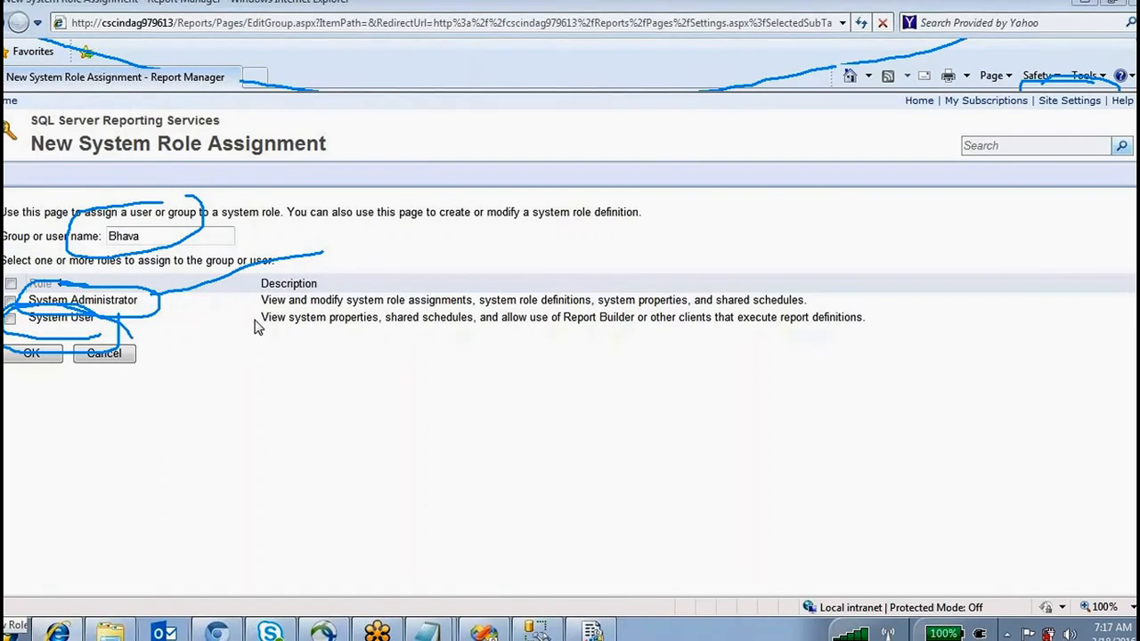
{"action": "left_click_drag", "start_coordinate": [261, 318], "coordinate": [789, 332]}
{"action": "left_click", "coordinate": [469, 440]}
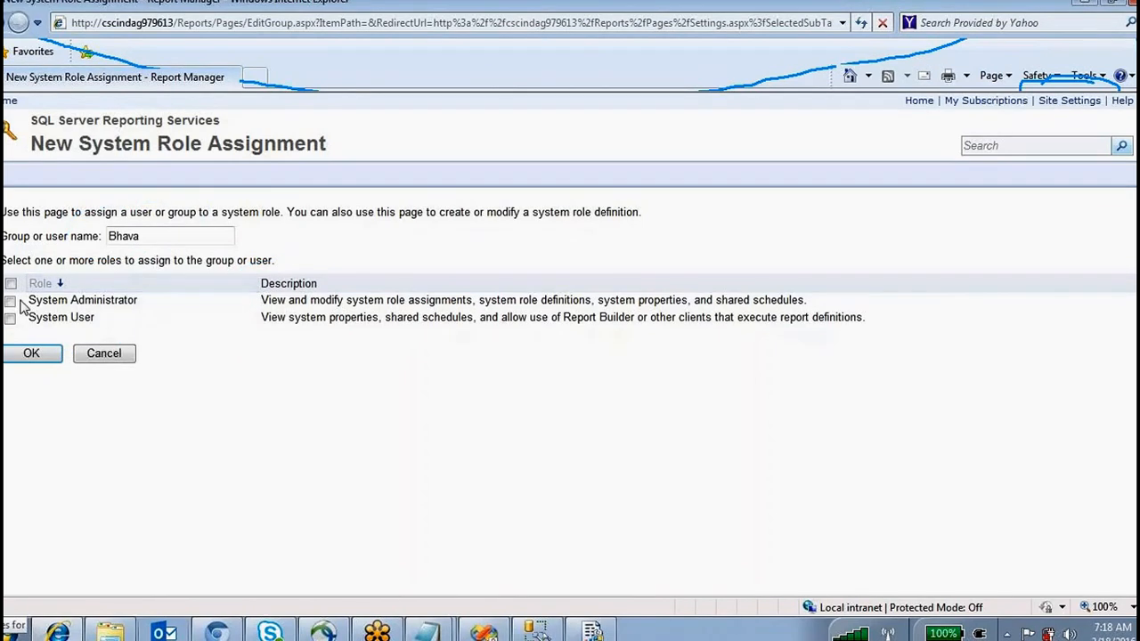
{"action": "left_click", "coordinate": [104, 354]}
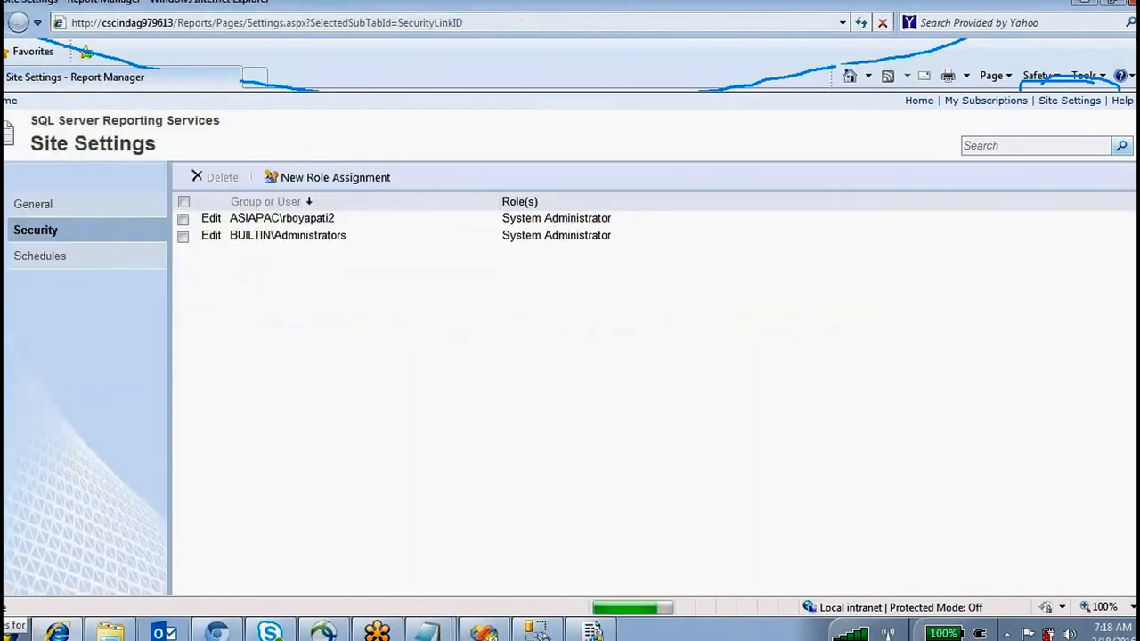
Examine the users and groups listed in the site-wide security settings and the system roles assigned to them
{"action": "left_click", "coordinate": [299, 182]}
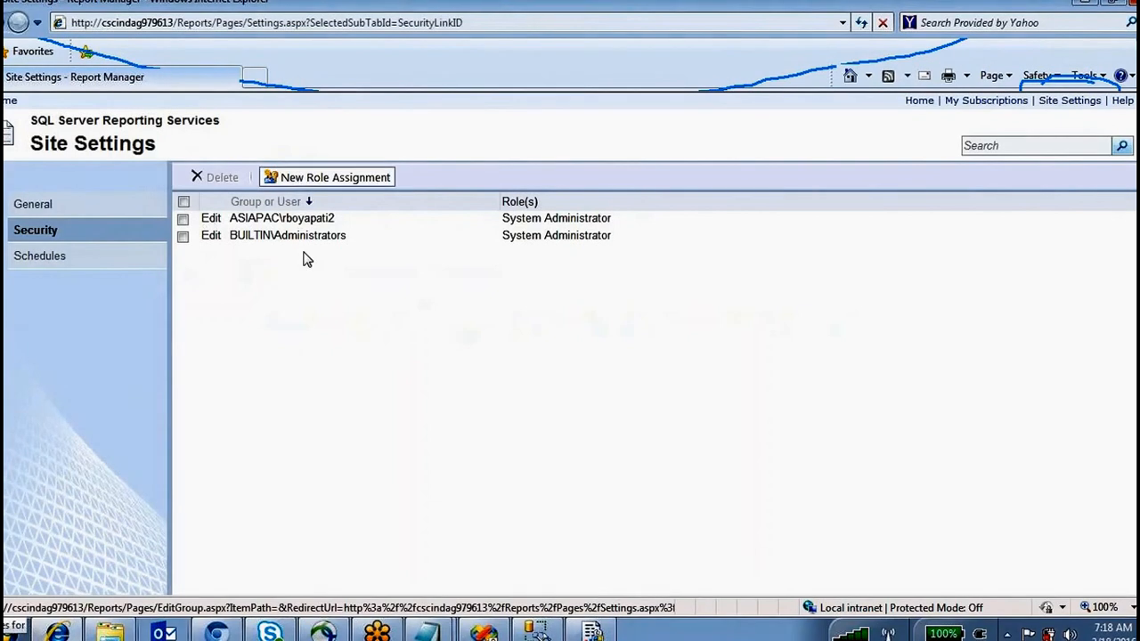
{"action": "left_click_drag", "start_coordinate": [335, 220], "coordinate": [230, 207]}
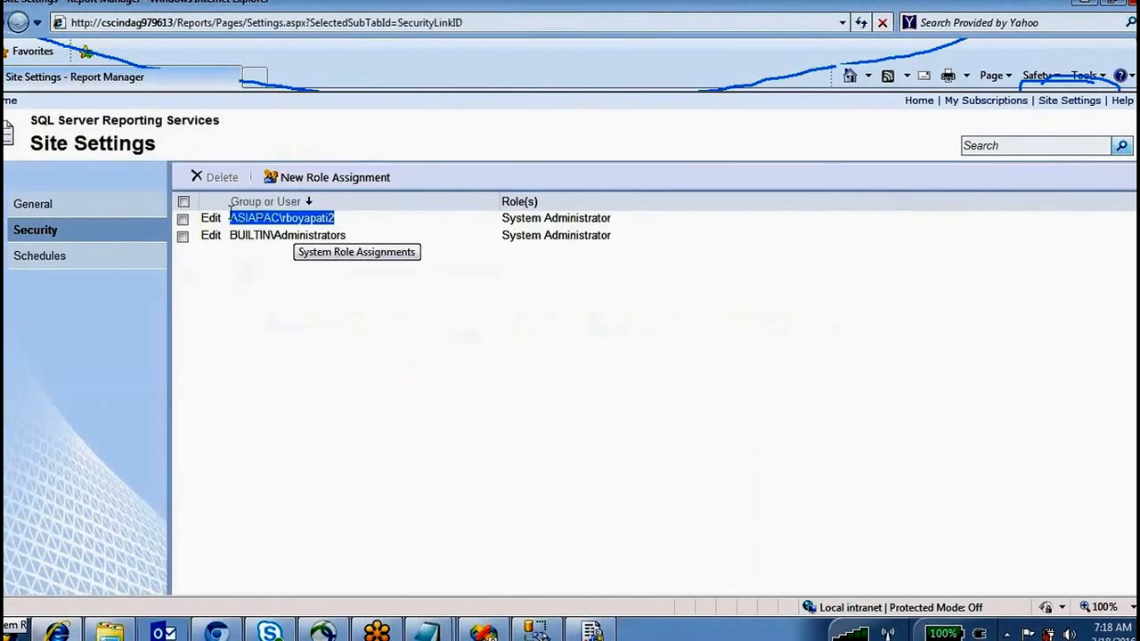
{"action": "left_click", "coordinate": [593, 270]}
{"action": "left_click_drag", "start_coordinate": [611, 237], "coordinate": [505, 225]}
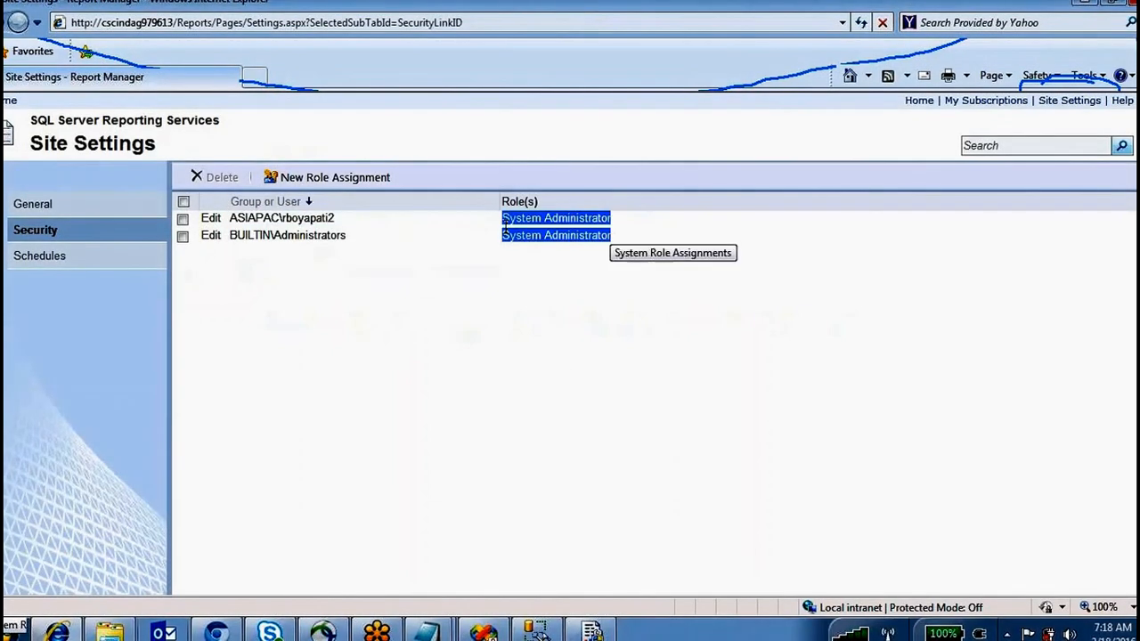
{"action": "left_click", "coordinate": [645, 270]}
{"action": "left_click_drag", "start_coordinate": [625, 219], "coordinate": [500, 220]}
{"action": "left_click", "coordinate": [223, 257]}
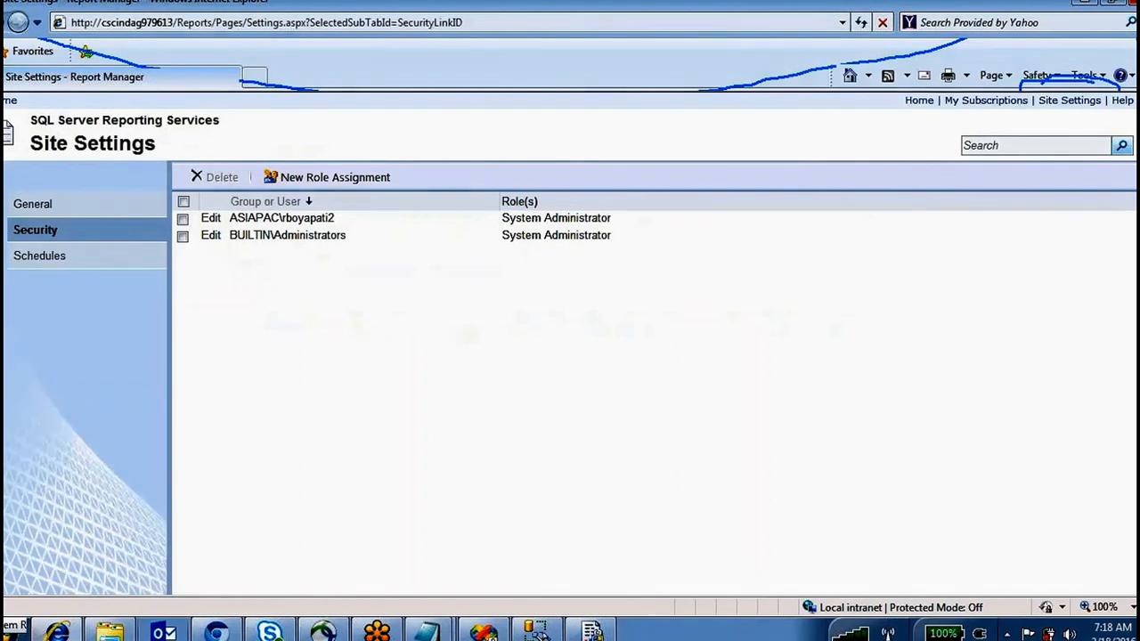
Start a new role assignment in the Home folder's security settings and enter the user's name
{"action": "left_click", "coordinate": [919, 100]}
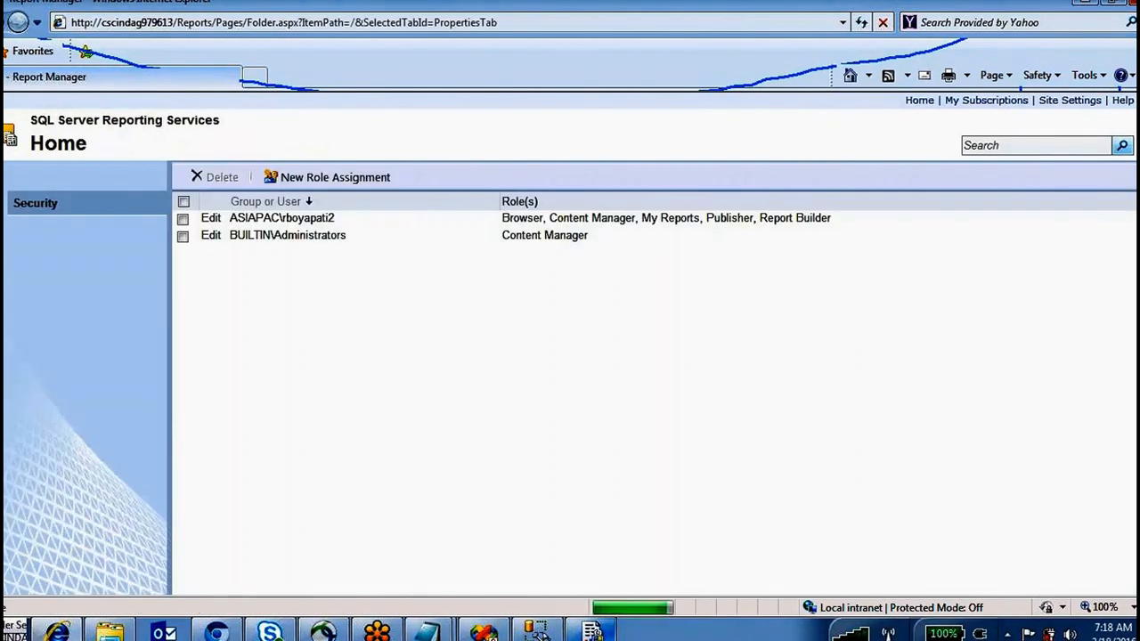
{"action": "left_click", "coordinate": [349, 178]}
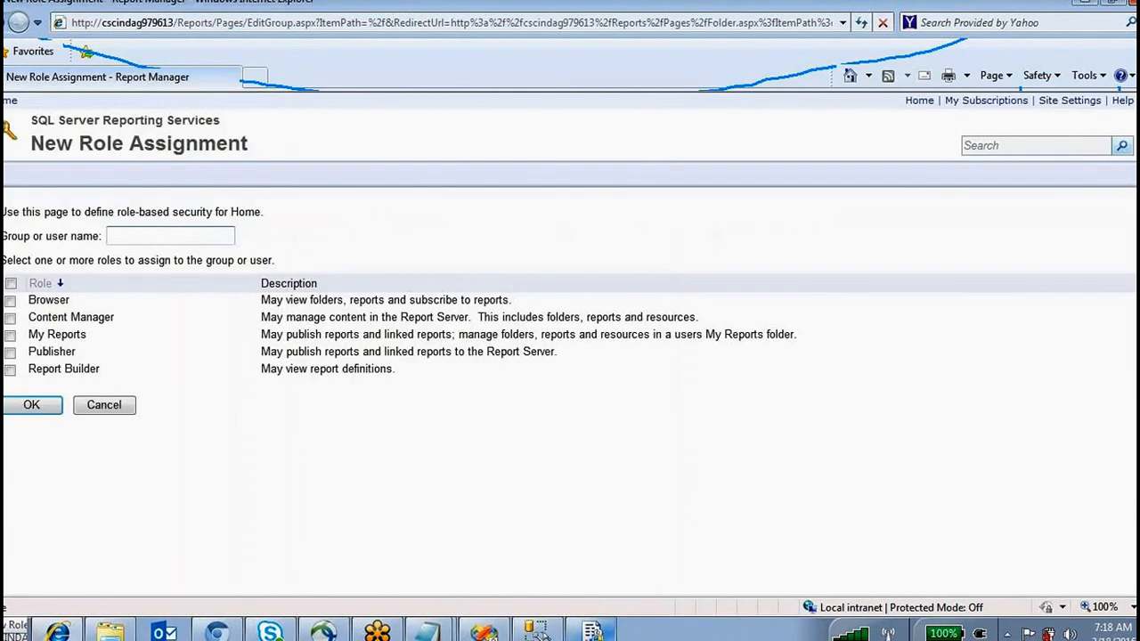
{"action": "type", "text": "Bhava"}
{"action": "left_click_drag", "start_coordinate": [154, 231], "coordinate": [56, 235]}
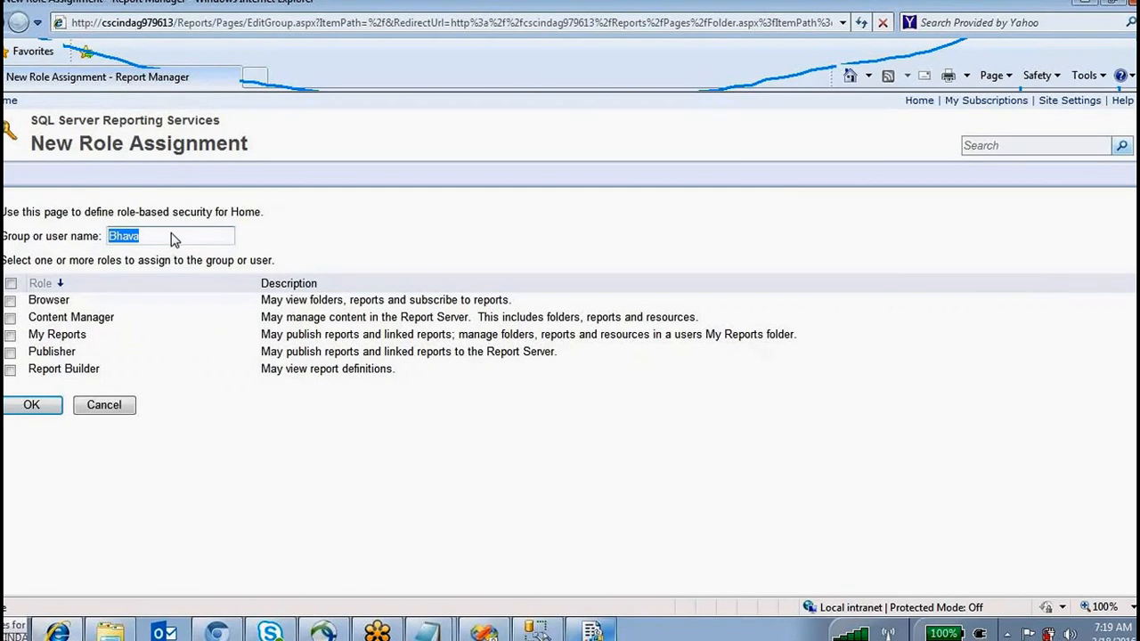
{"action": "left_click_drag", "start_coordinate": [174, 239], "coordinate": [102, 240]}
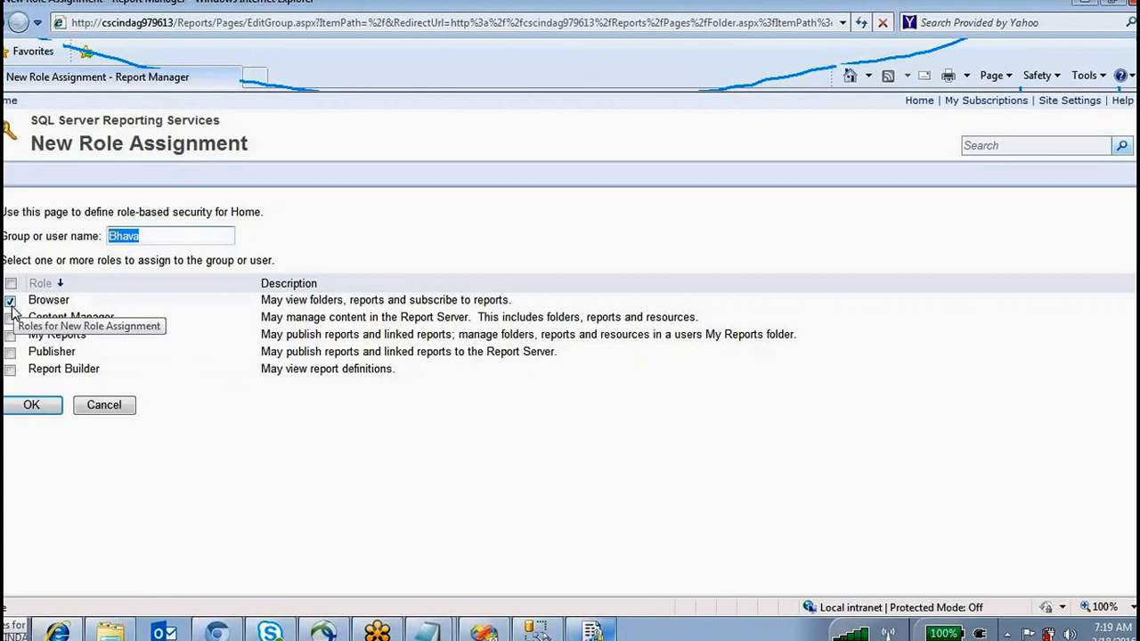
Clear the Browser role and read the descriptions of the available item-level roles
{"action": "left_click", "coordinate": [10, 304]}
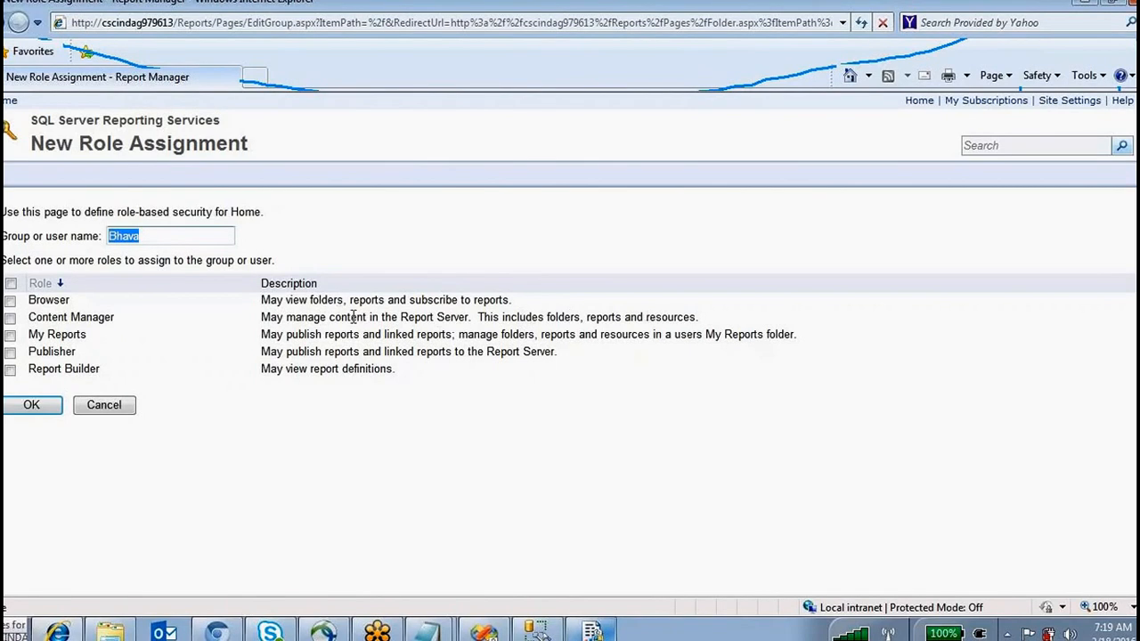
{"action": "left_click_drag", "start_coordinate": [354, 318], "coordinate": [541, 318]}
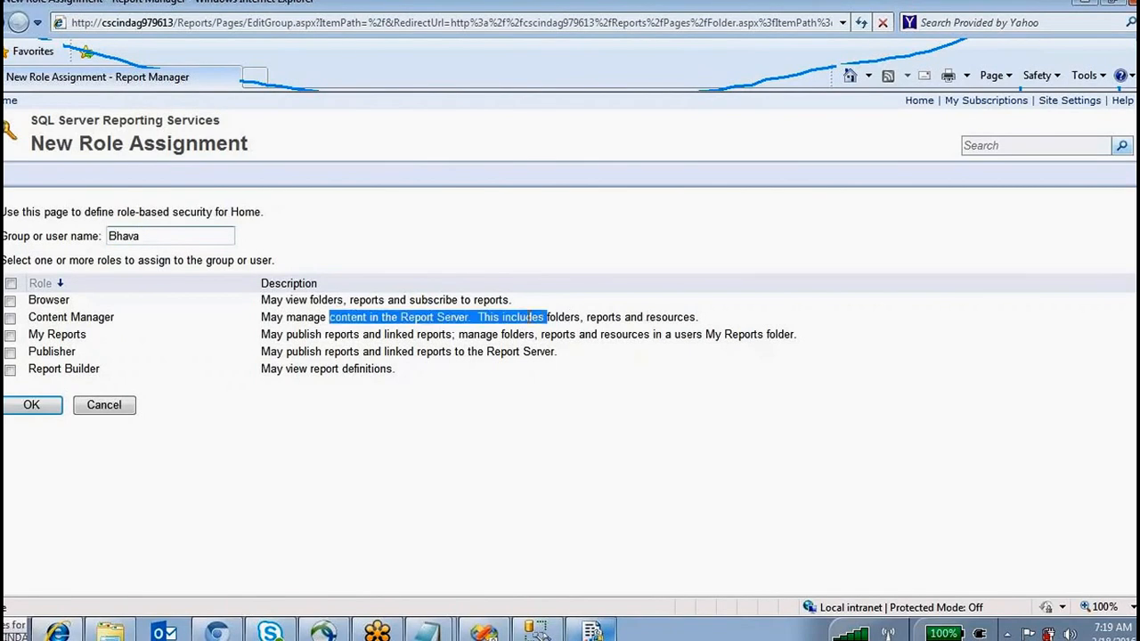
{"action": "left_click", "coordinate": [324, 334], "text": "shift"}
{"action": "left_click", "coordinate": [235, 357]}
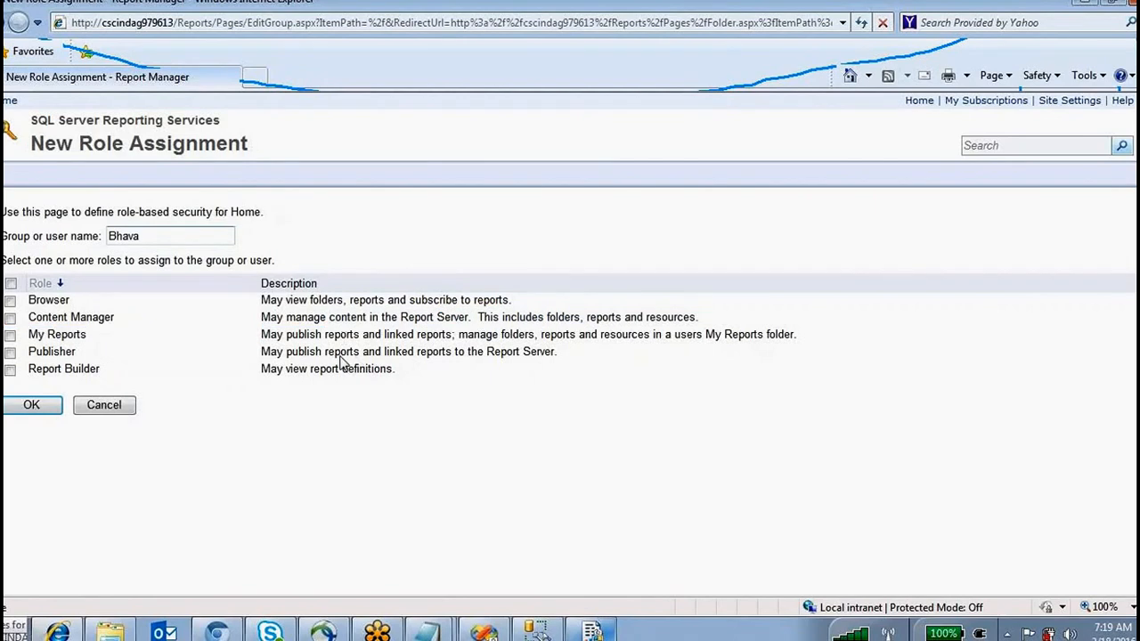
{"action": "left_click_drag", "start_coordinate": [286, 353], "coordinate": [259, 296]}
{"action": "left_click", "coordinate": [405, 378]}
{"action": "left_click", "coordinate": [370, 451]}
Try combinations of the Browser, Content Manager, My Reports and Publisher roles for the user, and cancel the role assignment
{"action": "left_click", "coordinate": [11, 302]}
{"action": "left_click", "coordinate": [9, 317]}
{"action": "left_click", "coordinate": [10, 334]}
{"action": "left_click", "coordinate": [10, 352]}
{"action": "left_click", "coordinate": [9, 352]}
{"action": "left_click", "coordinate": [10, 334]}
{"action": "left_click", "coordinate": [9, 317]}
{"action": "left_click_drag", "start_coordinate": [162, 239], "coordinate": [51, 239]}
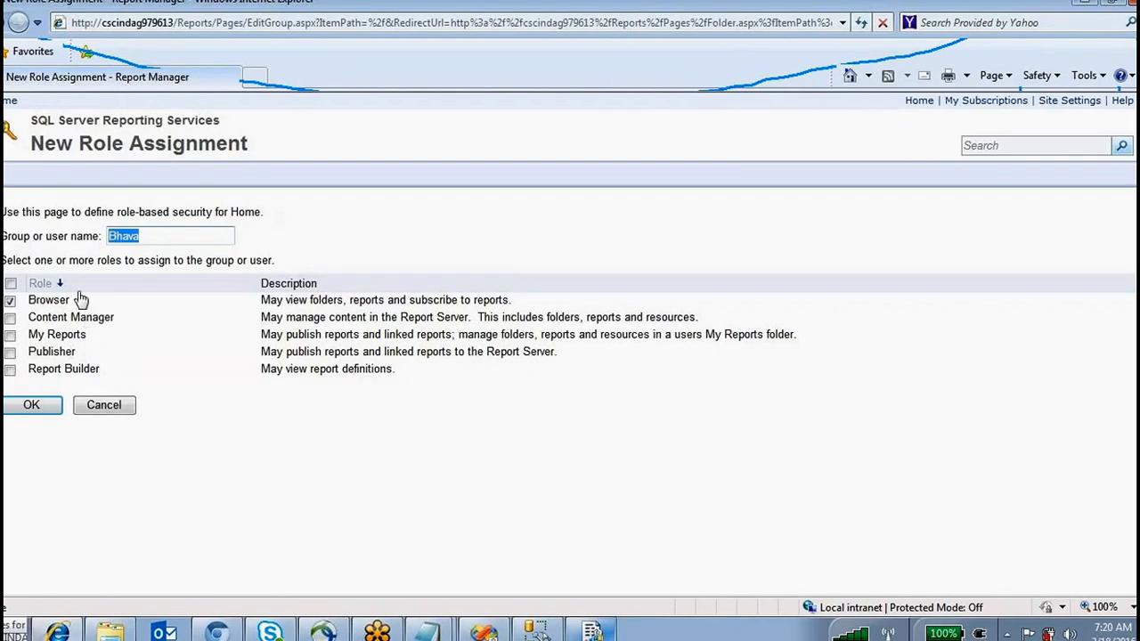
{"action": "left_click", "coordinate": [104, 405]}
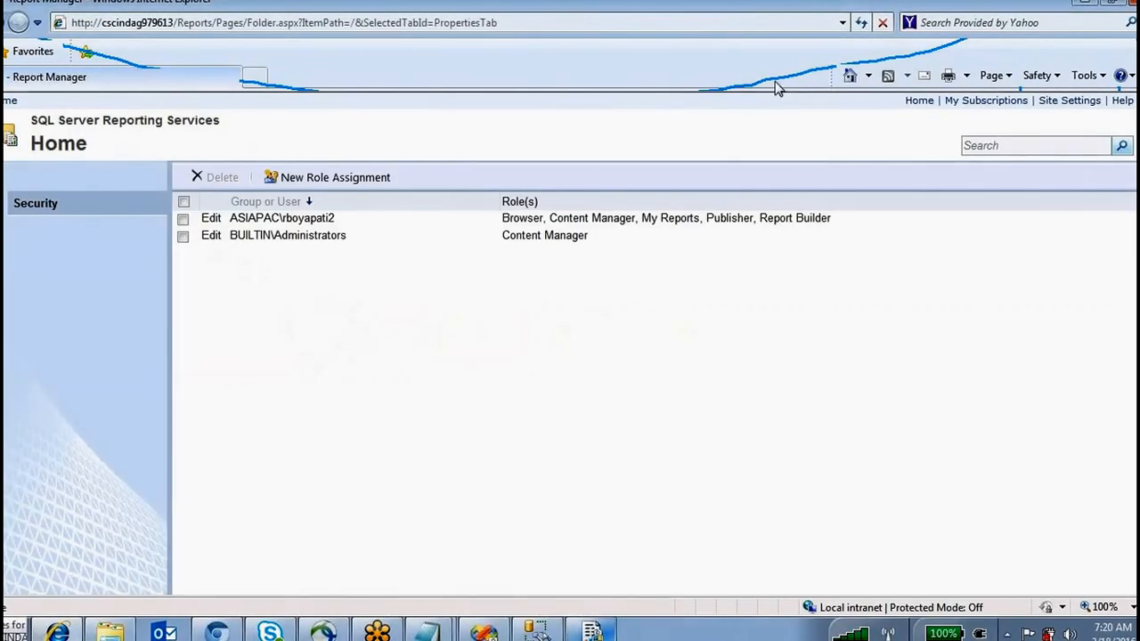
Open the security settings of the LBNReports folder from Home and apply item security different from the Home parent
{"action": "left_click", "coordinate": [921, 102]}
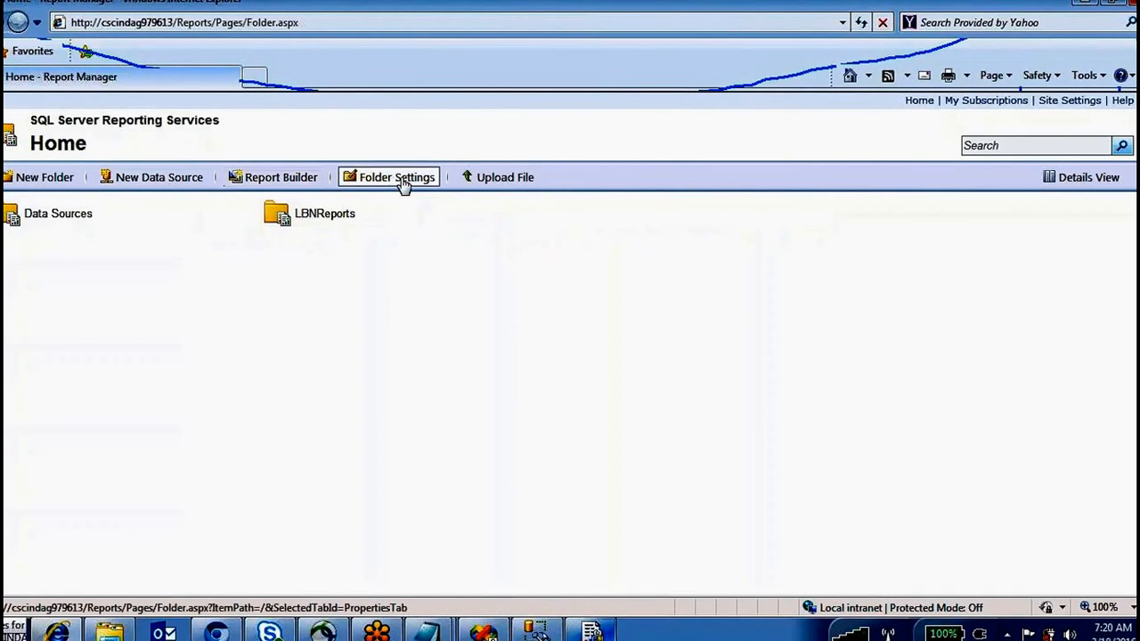
{"action": "mouse_move", "coordinate": [507, 224]}
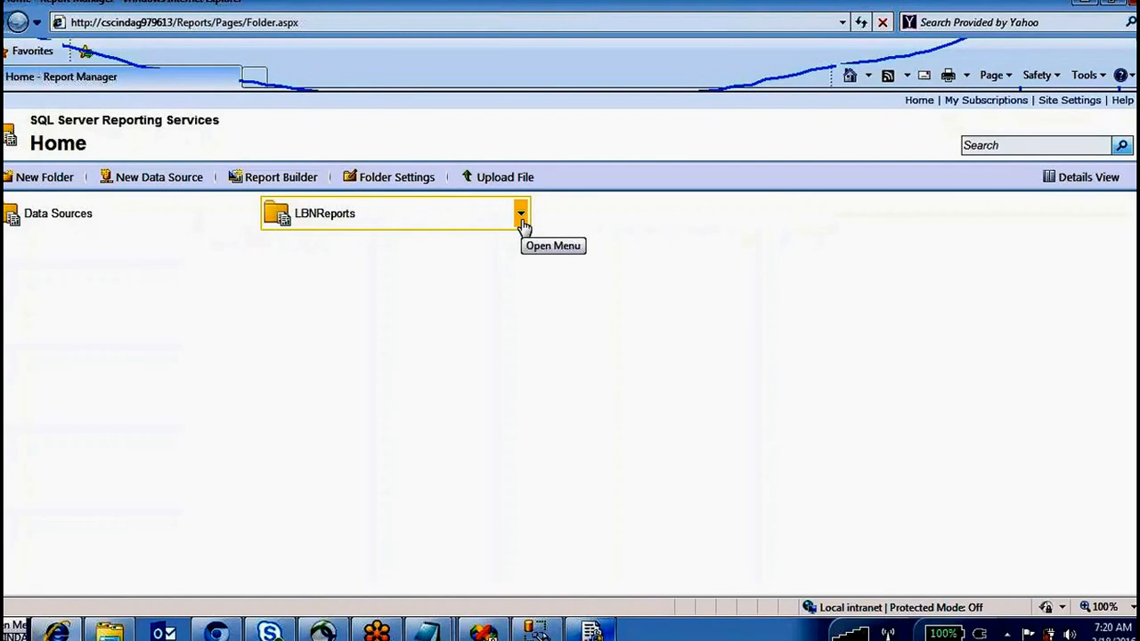
{"action": "left_click", "coordinate": [521, 218]}
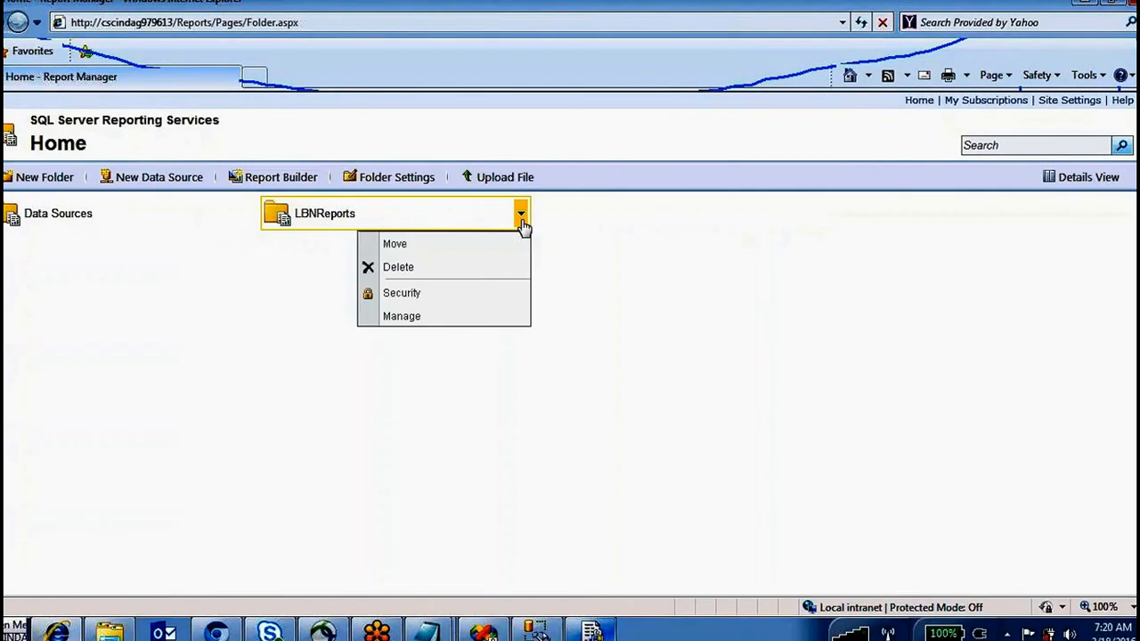
{"action": "left_click", "coordinate": [522, 224]}
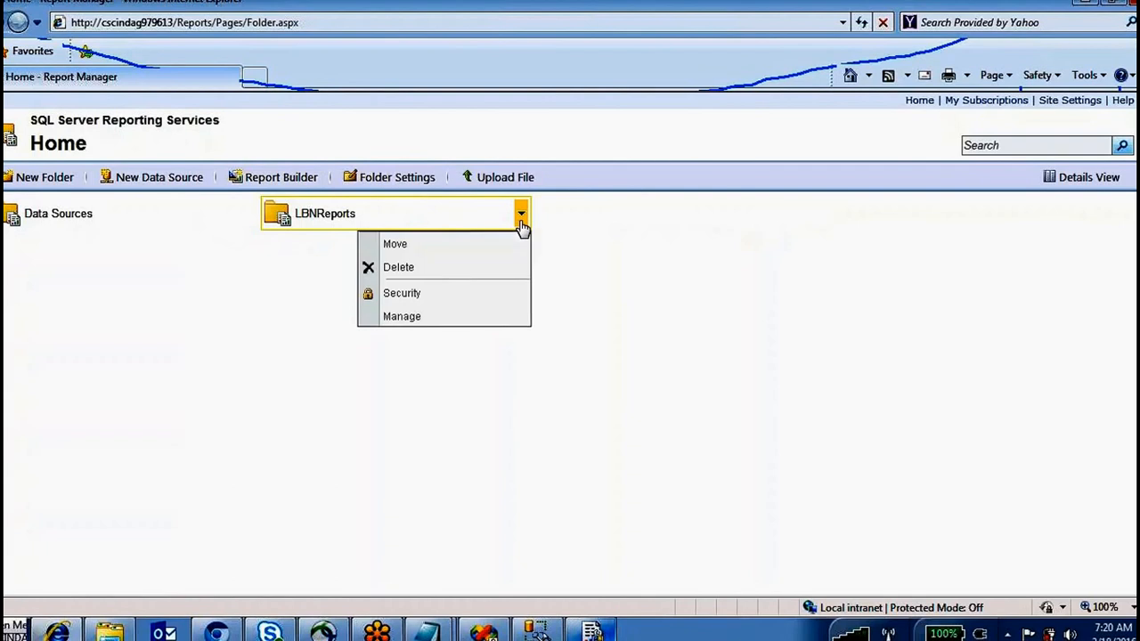
{"action": "left_click", "coordinate": [410, 298]}
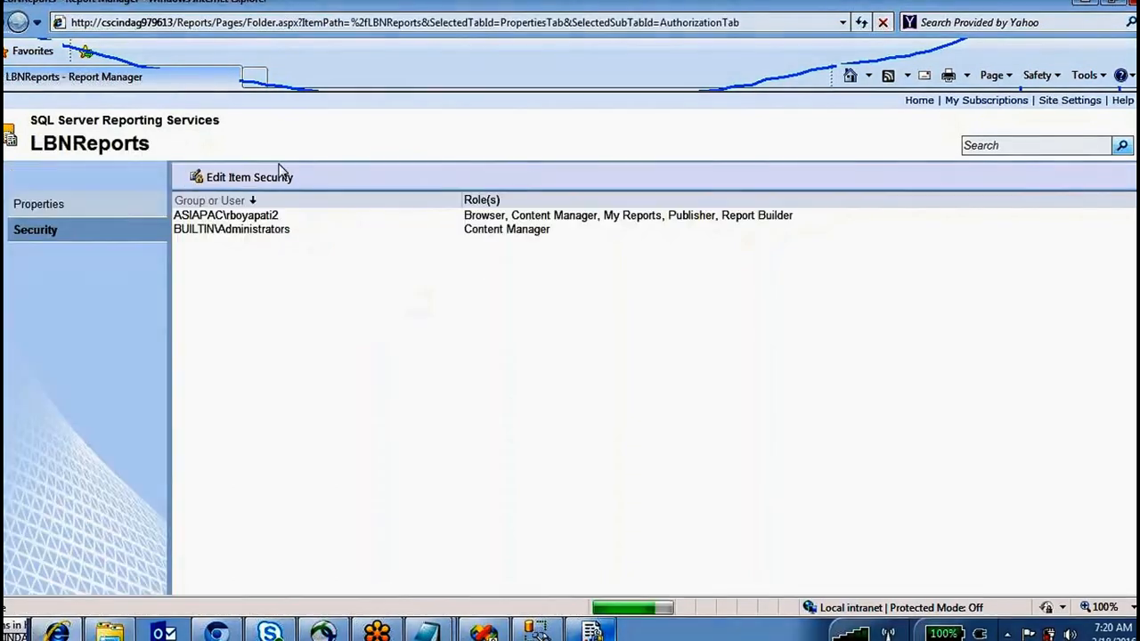
{"action": "left_click", "coordinate": [267, 176]}
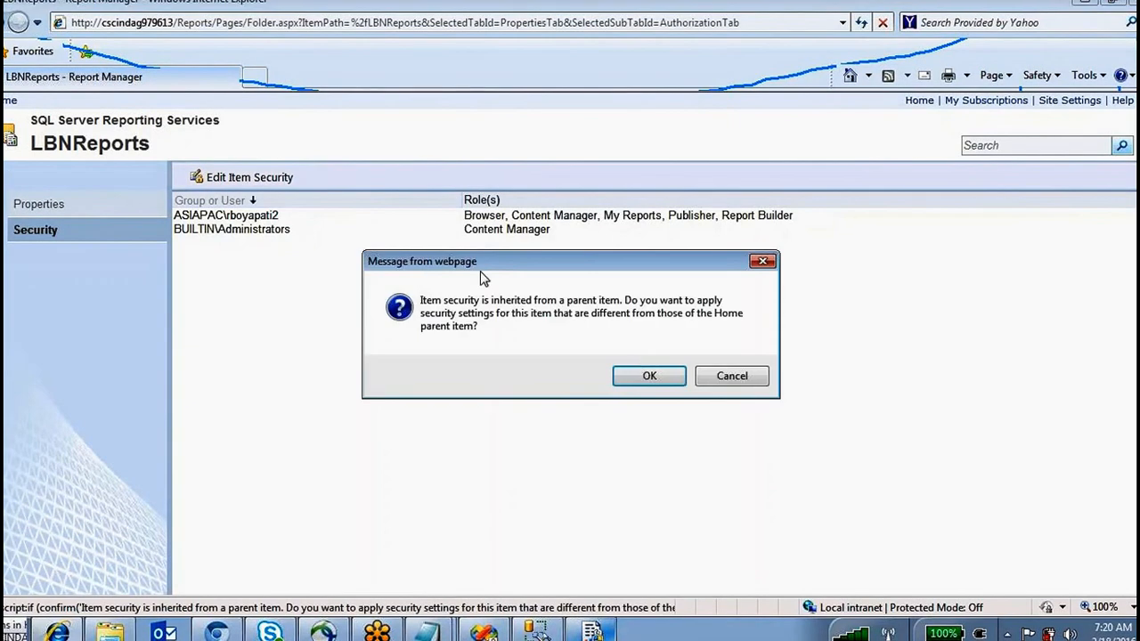
{"action": "left_click", "coordinate": [649, 375]}
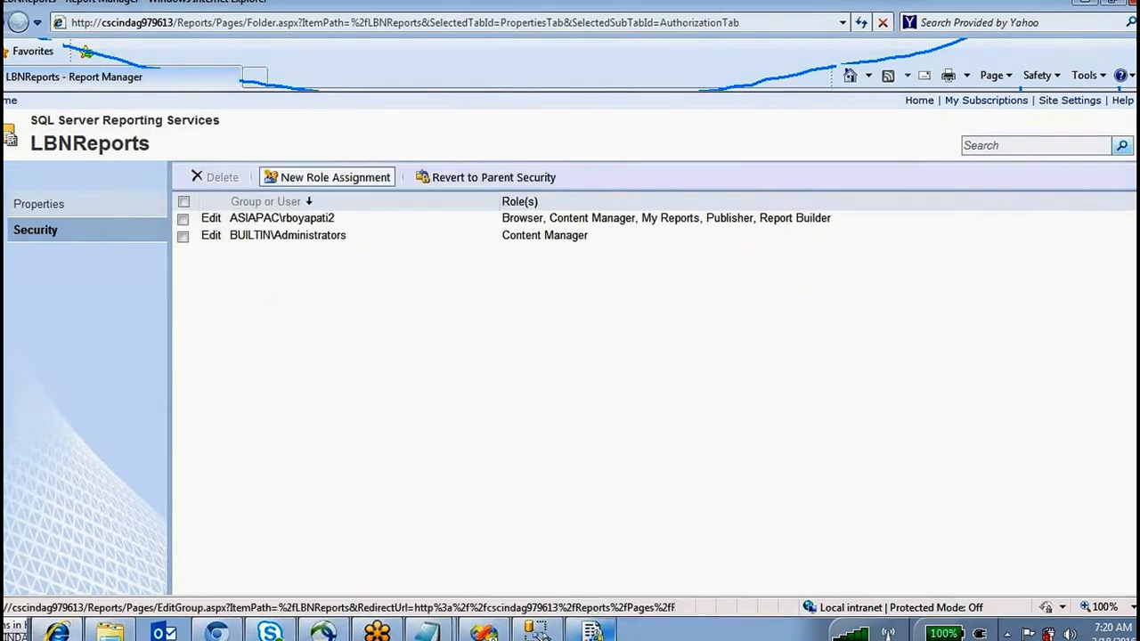
Start a new role assignment for the LBNReports folder, enter the user's name, cancel it and return to Home
{"action": "left_click", "coordinate": [355, 179]}
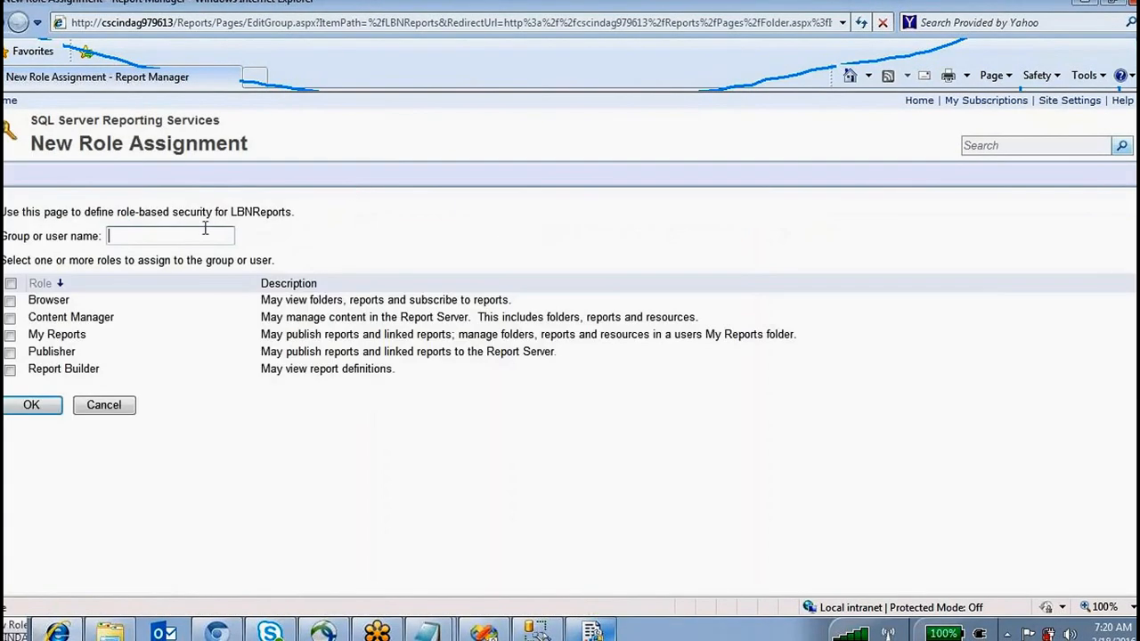
{"action": "type", "text": "Bhava"}
{"action": "left_click", "coordinate": [103, 405]}
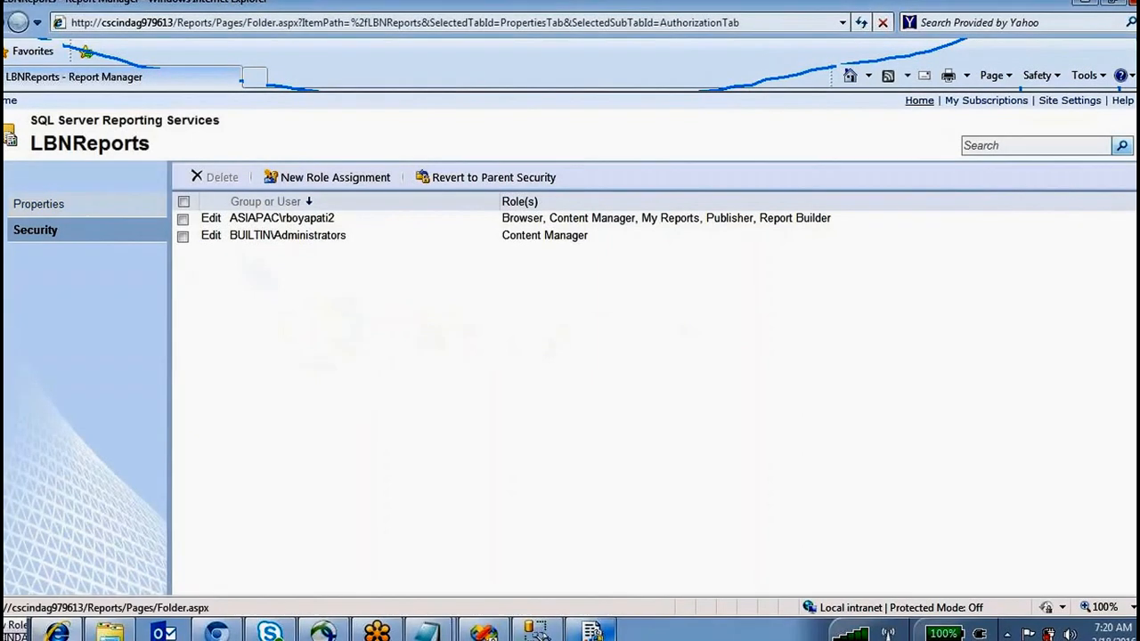
{"action": "left_click", "coordinate": [918, 100]}
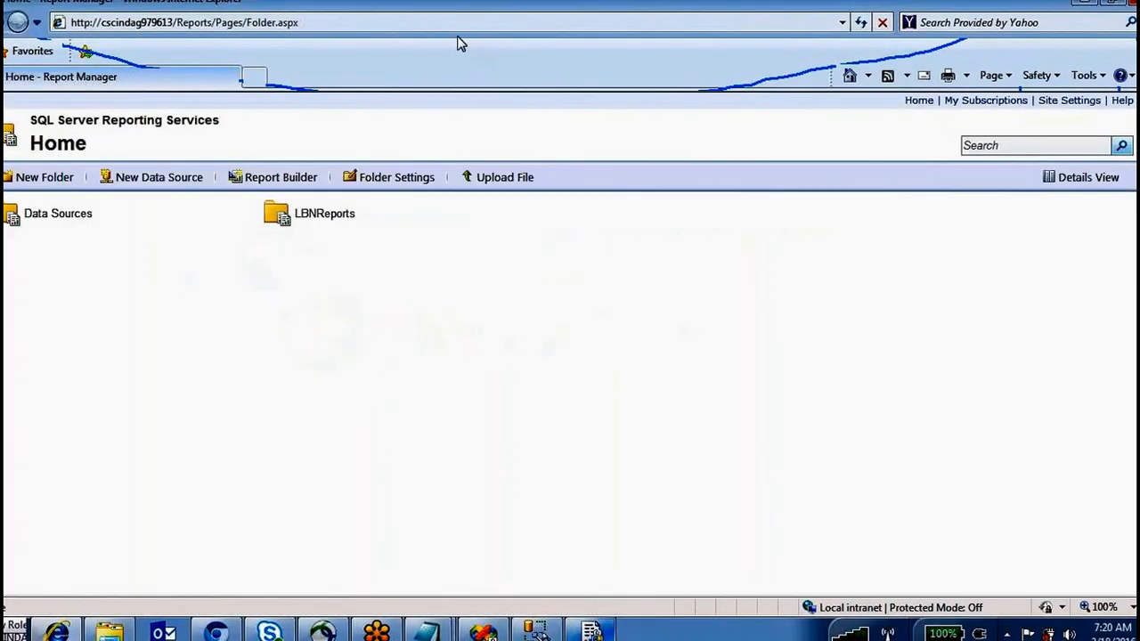
Sketch an annotation of three connected boxes labelled site, folder and report over the Home page
{"action": "mouse_move", "coordinate": [572, 161]}
{"action": "left_mouse_down"}
{"action": "mouse_move", "coordinate": [573, 262]}
{"action": "mouse_move", "coordinate": [682, 89]}
{"action": "mouse_move", "coordinate": [545, 176]}
{"action": "left_mouse_up"}
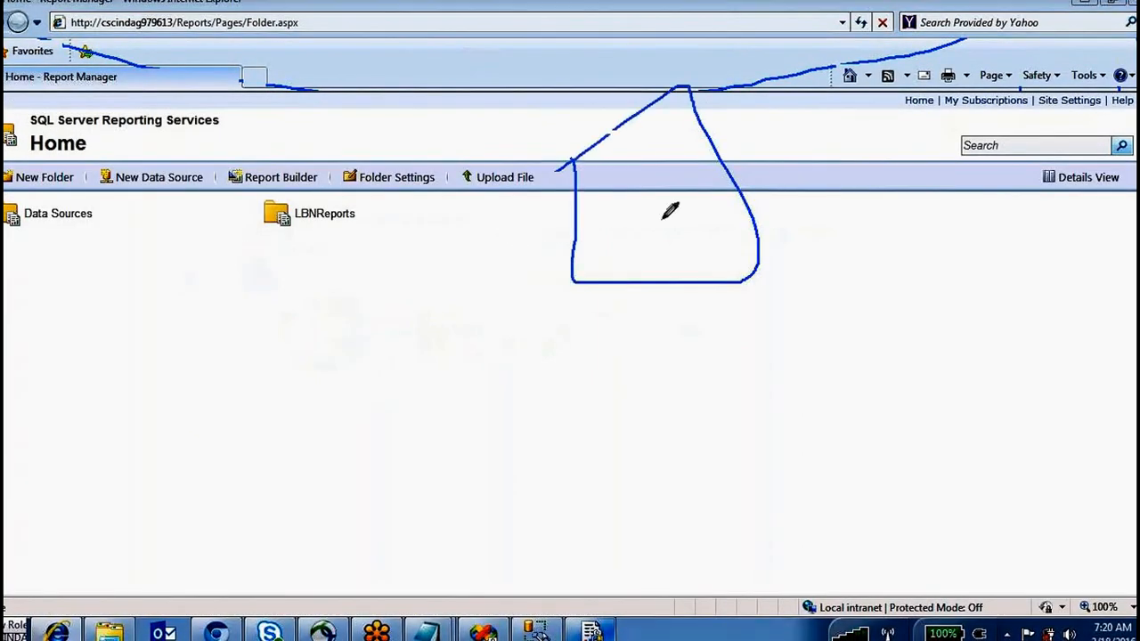
{"action": "left_click_drag", "start_coordinate": [674, 225], "coordinate": [820, 216]}
{"action": "left_click_drag", "start_coordinate": [889, 169], "coordinate": [888, 234]}
{"action": "mouse_move", "coordinate": [931, 195]}
{"action": "left_mouse_down"}
{"action": "mouse_move", "coordinate": [938, 245]}
{"action": "mouse_move", "coordinate": [982, 188]}
{"action": "left_mouse_up"}
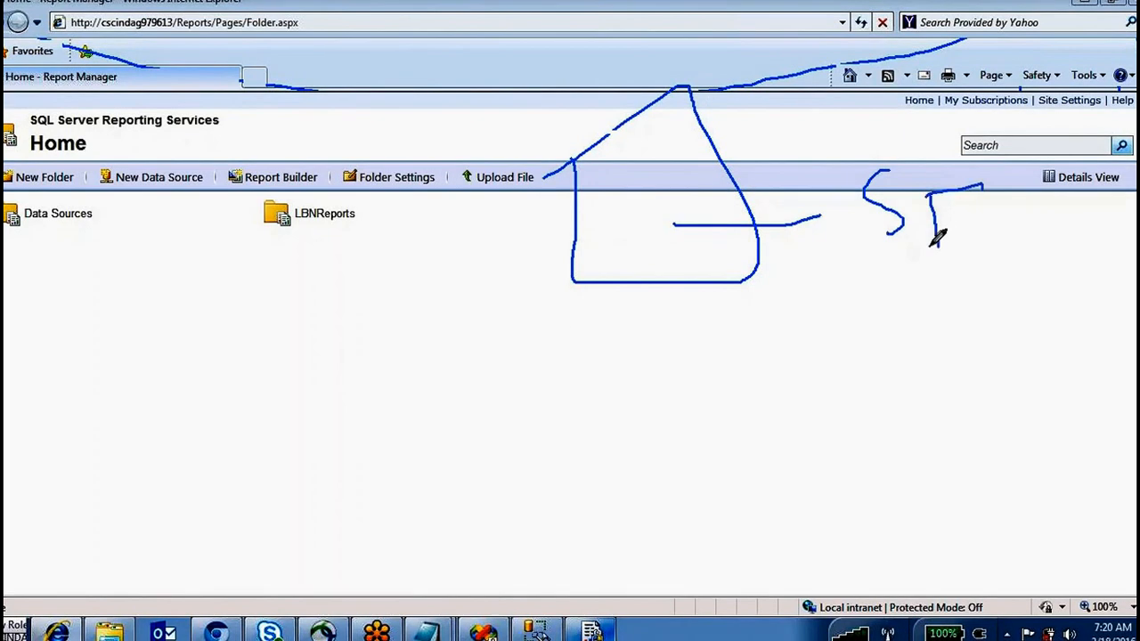
{"action": "left_click_drag", "start_coordinate": [931, 247], "coordinate": [973, 237]}
{"action": "mouse_move", "coordinate": [992, 133]}
{"action": "left_mouse_down"}
{"action": "mouse_move", "coordinate": [1041, 204]}
{"action": "mouse_move", "coordinate": [997, 300]}
{"action": "left_mouse_up"}
{"action": "left_click_drag", "start_coordinate": [699, 296], "coordinate": [700, 383]}
{"action": "mouse_move", "coordinate": [611, 381]}
{"action": "left_mouse_down"}
{"action": "mouse_move", "coordinate": [632, 489]}
{"action": "mouse_move", "coordinate": [738, 402]}
{"action": "mouse_move", "coordinate": [685, 361]}
{"action": "left_mouse_up"}
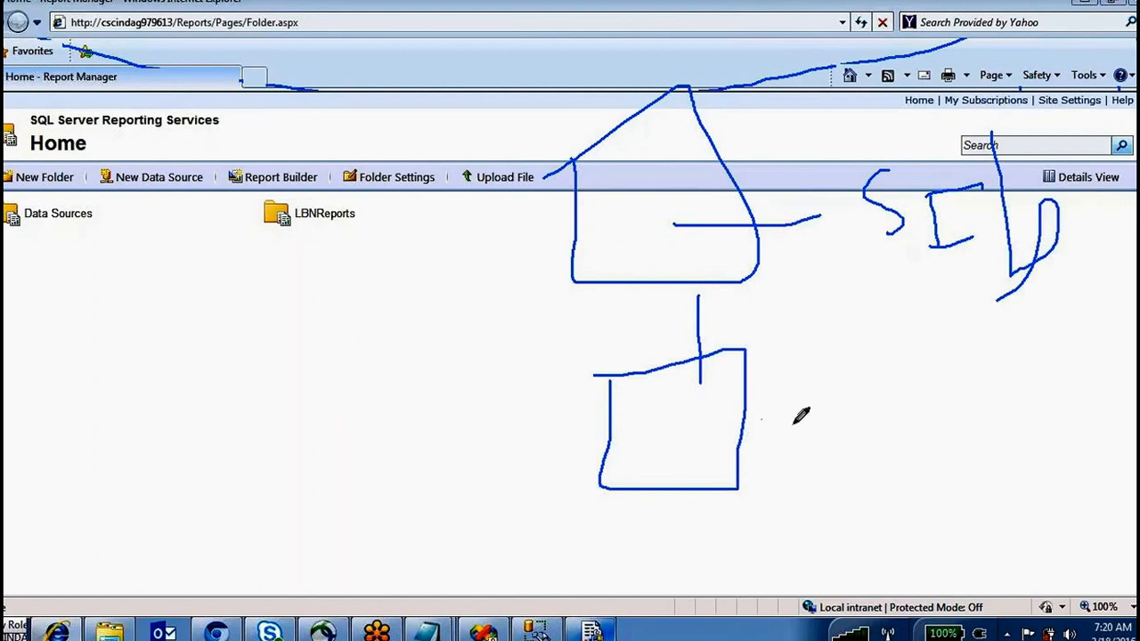
{"action": "left_click_drag", "start_coordinate": [797, 424], "coordinate": [742, 437]}
{"action": "mouse_move", "coordinate": [880, 392]}
{"action": "left_mouse_down"}
{"action": "mouse_move", "coordinate": [869, 365]}
{"action": "mouse_move", "coordinate": [909, 414]}
{"action": "mouse_move", "coordinate": [937, 374]}
{"action": "mouse_move", "coordinate": [980, 419]}
{"action": "left_mouse_up"}
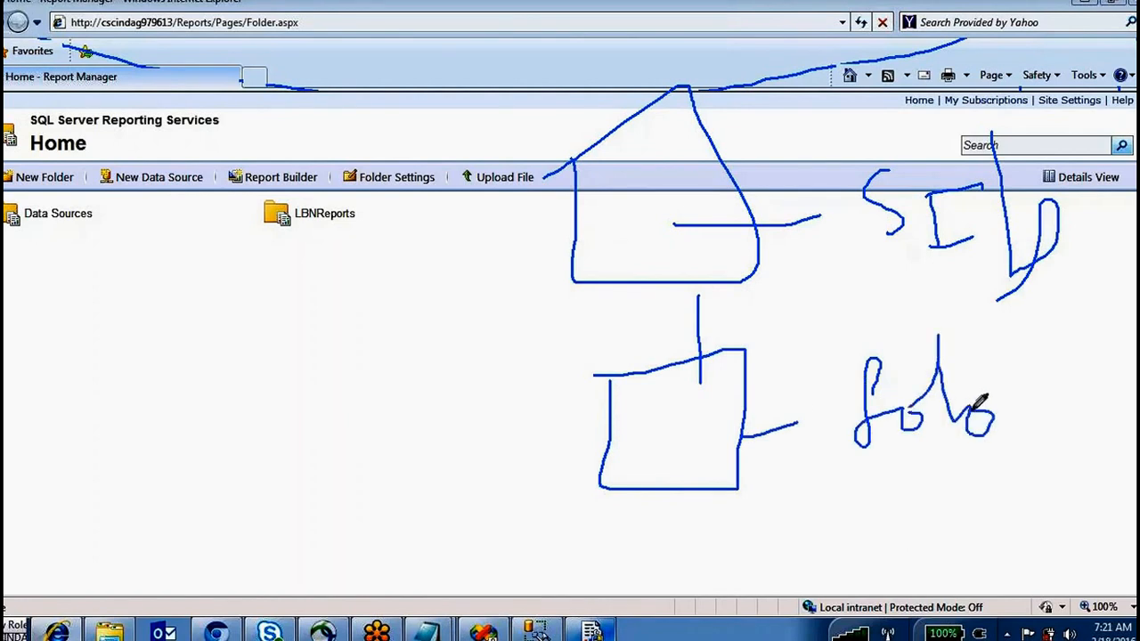
{"action": "mouse_move", "coordinate": [987, 356]}
{"action": "left_mouse_down"}
{"action": "mouse_move", "coordinate": [1011, 447]}
{"action": "mouse_move", "coordinate": [1072, 473]}
{"action": "left_mouse_up"}
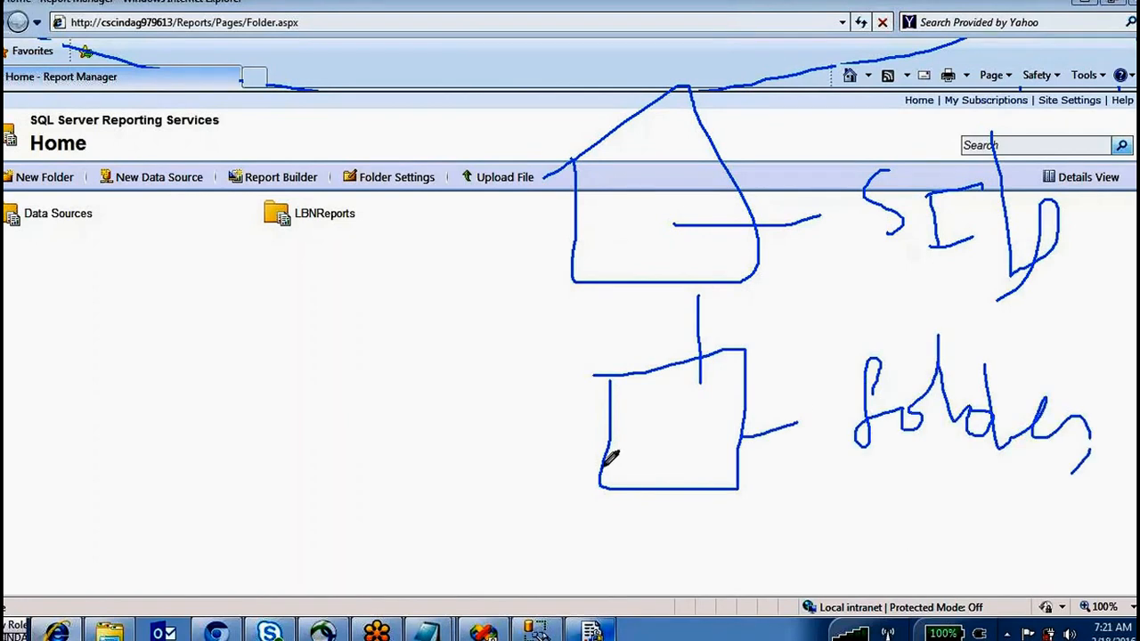
{"action": "mouse_move", "coordinate": [673, 490]}
{"action": "left_mouse_down"}
{"action": "mouse_move", "coordinate": [677, 534]}
{"action": "mouse_move", "coordinate": [734, 528]}
{"action": "left_mouse_up"}
{"action": "left_click_drag", "start_coordinate": [588, 550], "coordinate": [732, 525]}
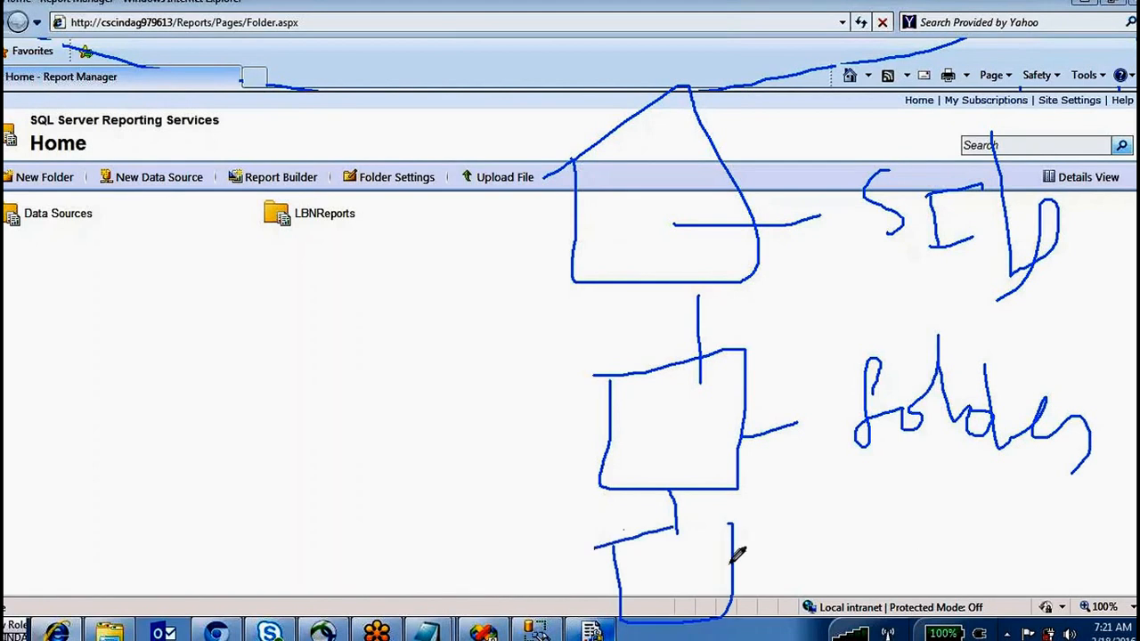
{"action": "left_click_drag", "start_coordinate": [743, 566], "coordinate": [838, 562]}
{"action": "mouse_move", "coordinate": [895, 504]}
{"action": "left_mouse_down"}
{"action": "mouse_move", "coordinate": [917, 491]}
{"action": "mouse_move", "coordinate": [980, 545]}
{"action": "mouse_move", "coordinate": [1030, 521]}
{"action": "mouse_move", "coordinate": [1101, 538]}
{"action": "left_mouse_up"}
{"action": "left_click_drag", "start_coordinate": [1101, 472], "coordinate": [1133, 590]}
{"action": "left_click_drag", "start_coordinate": [1110, 554], "coordinate": [1139, 538]}
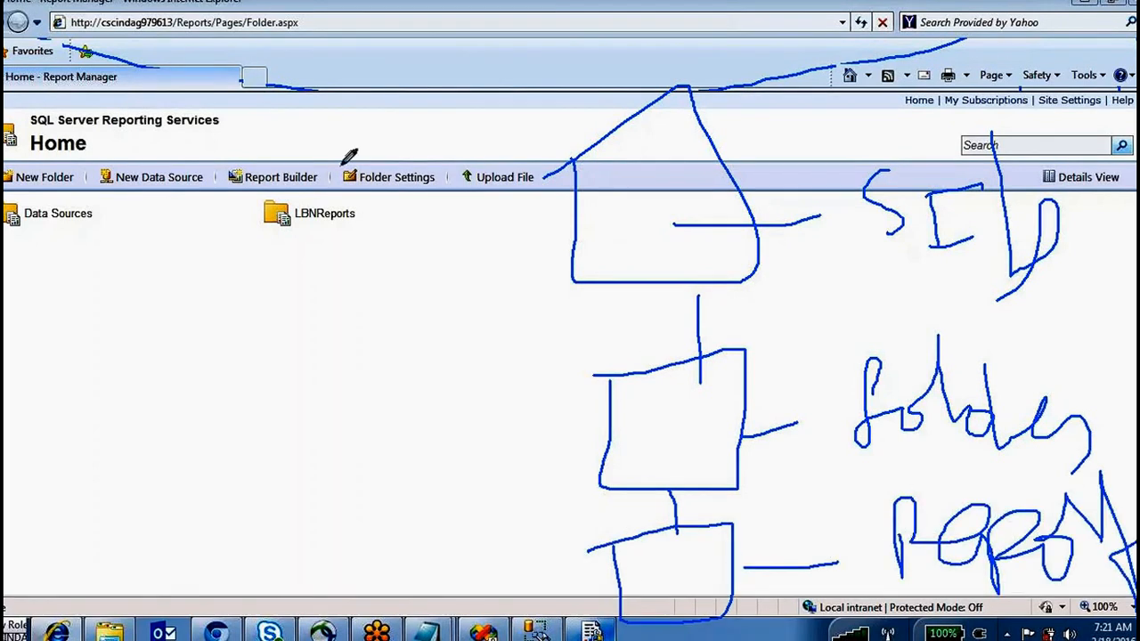
Open the security settings of the matrix report in LBNReports and apply item security different from its parent folder
{"action": "left_click", "coordinate": [326, 219]}
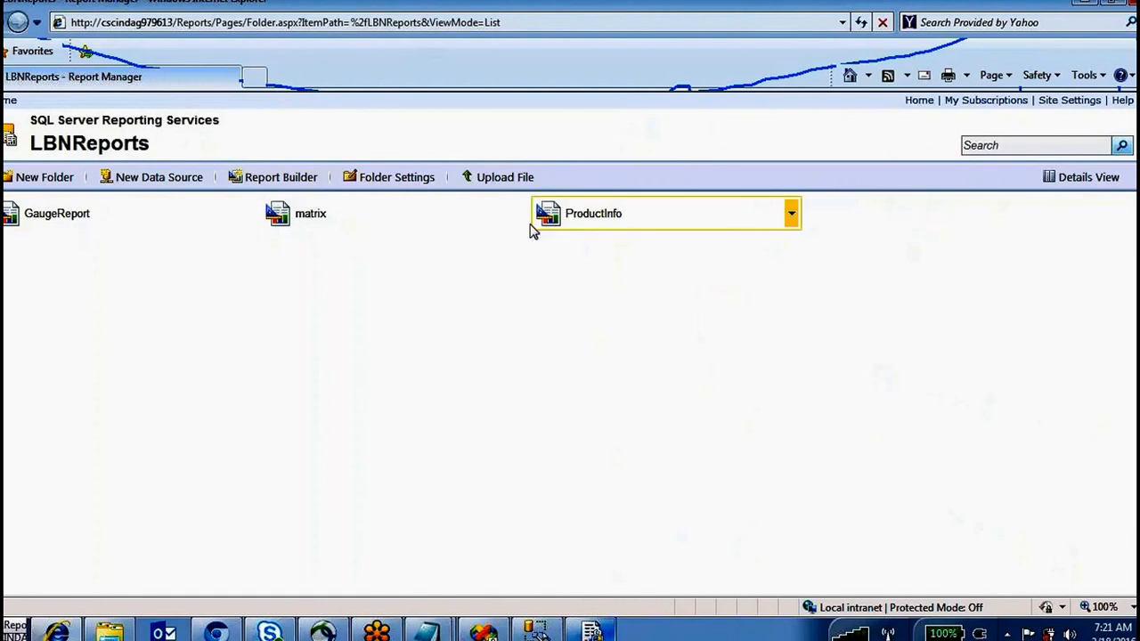
{"action": "left_click", "coordinate": [520, 213]}
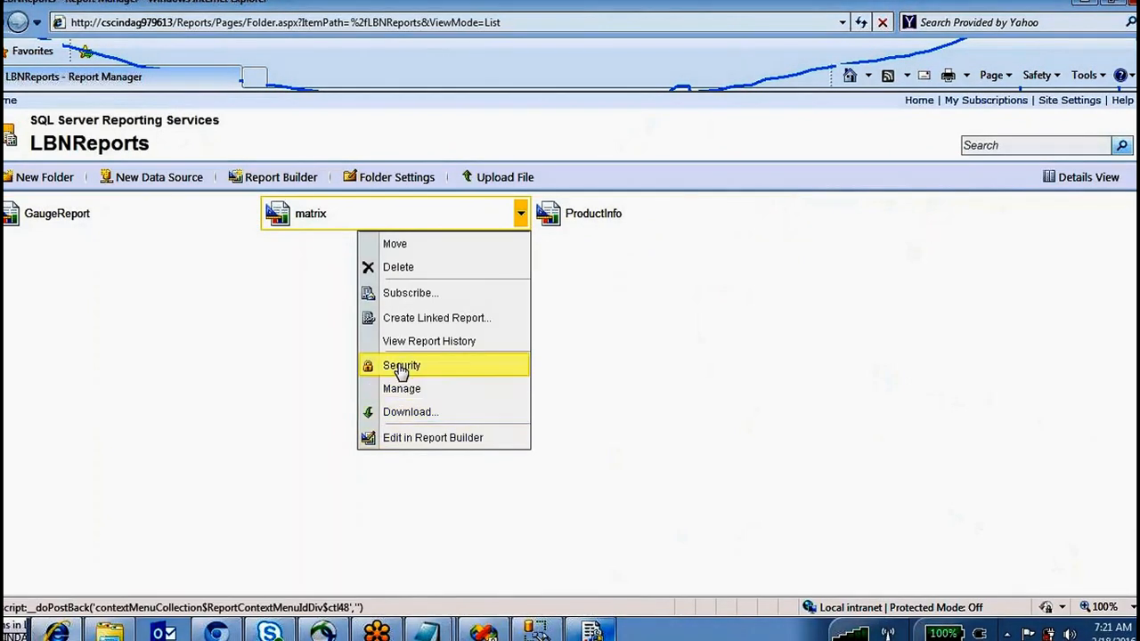
{"action": "left_click", "coordinate": [401, 367]}
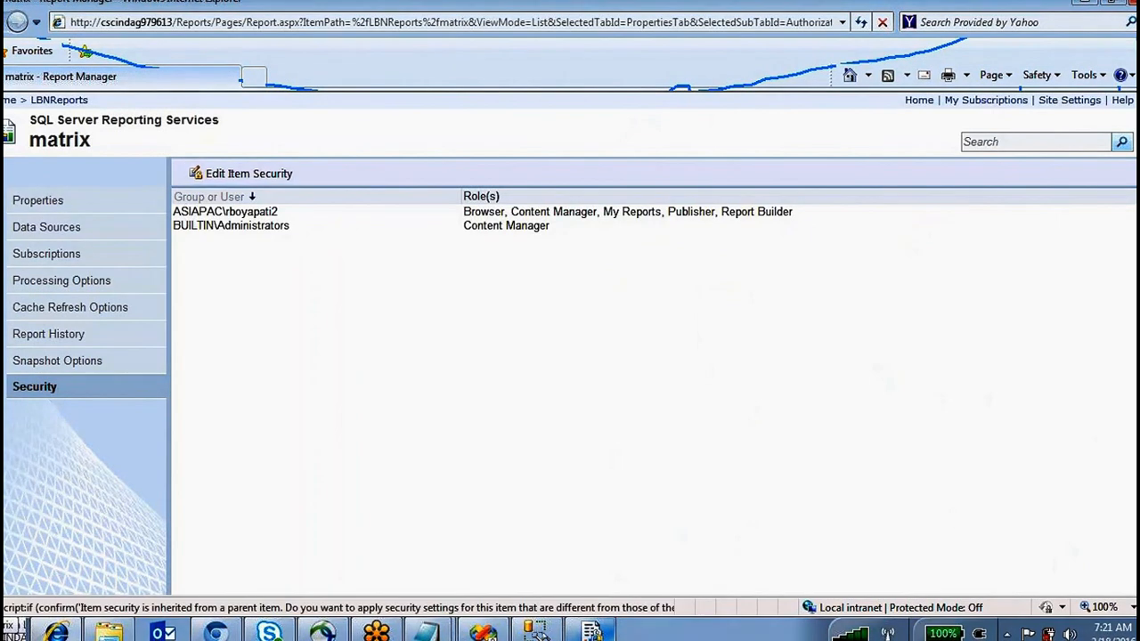
{"action": "left_click", "coordinate": [219, 176]}
{"action": "left_click", "coordinate": [636, 376]}
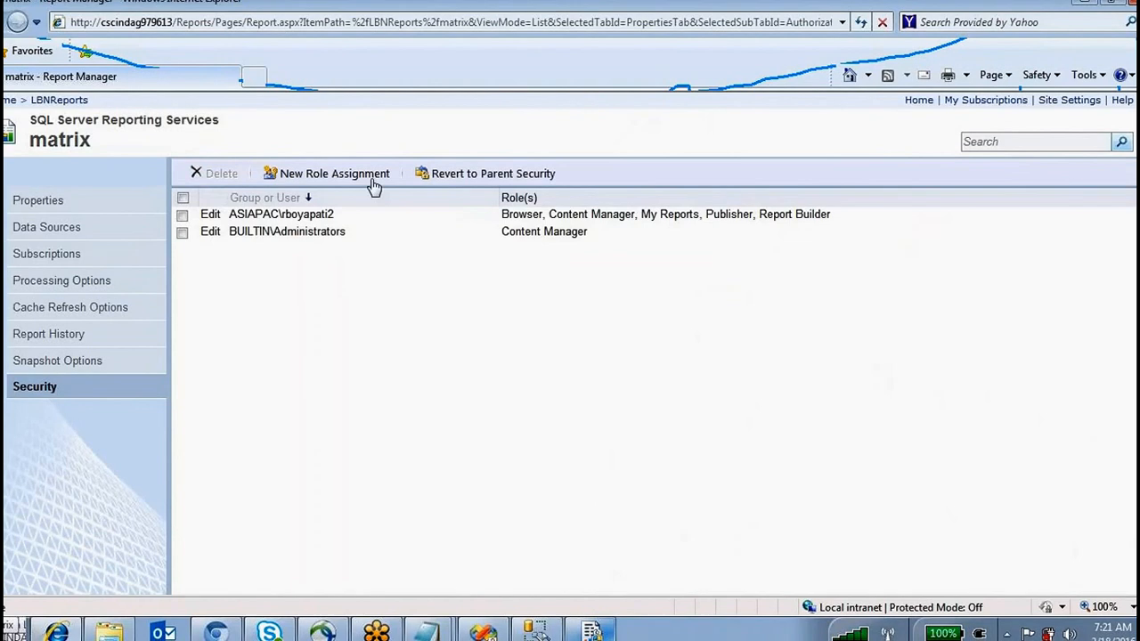
Open a blank role assignment for the matrix report, cancel it and return to the Home folder
{"action": "left_click", "coordinate": [374, 179]}
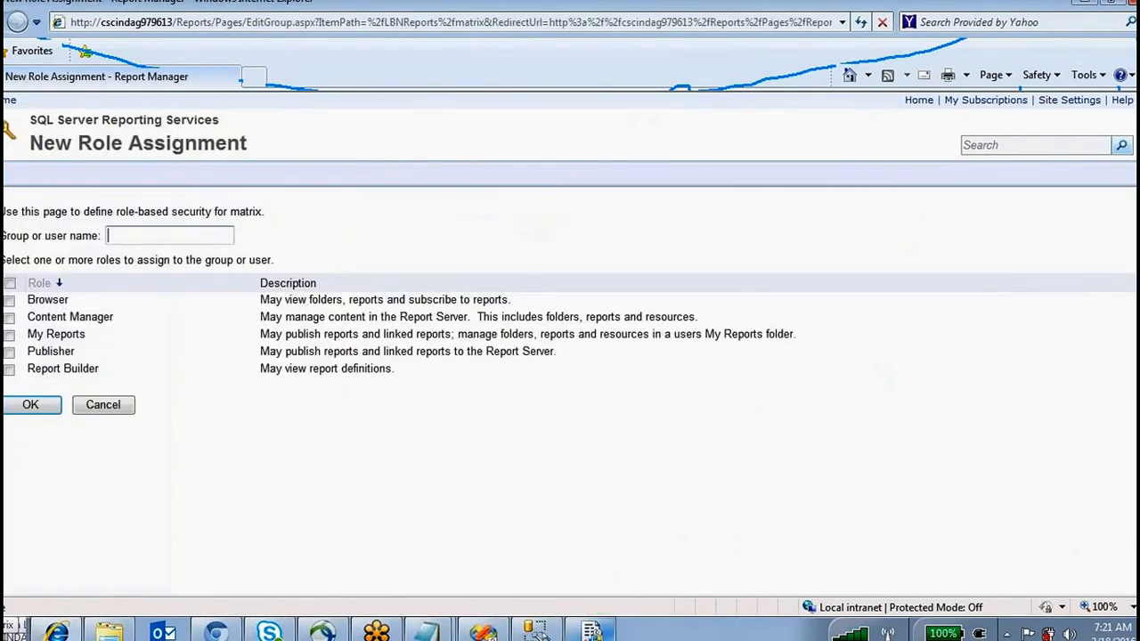
{"action": "left_click", "coordinate": [96, 407]}
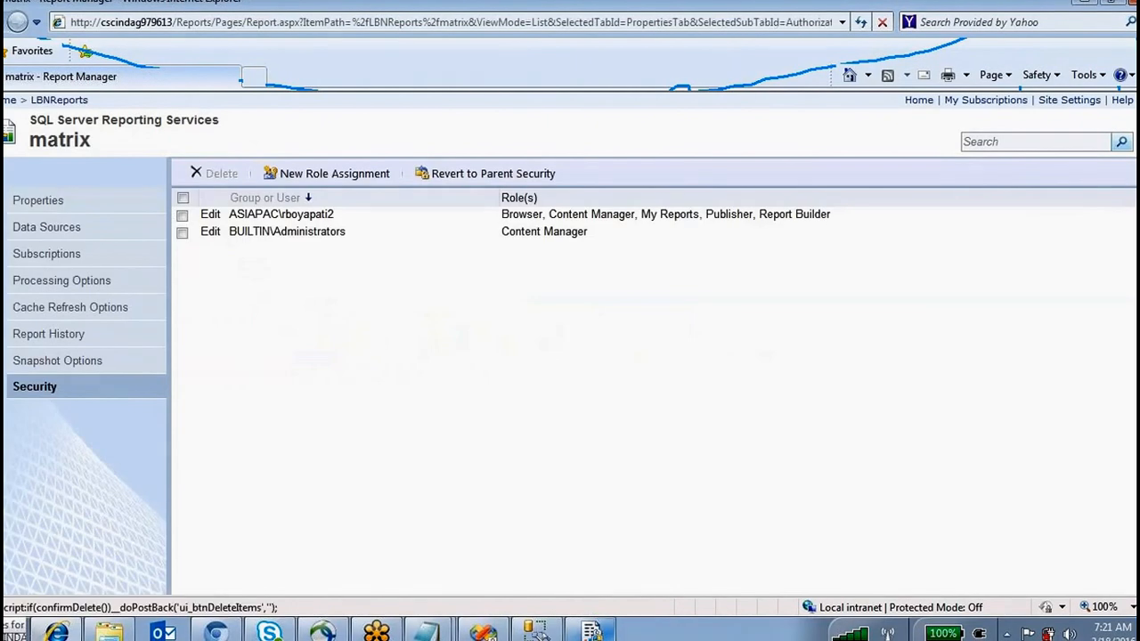
{"action": "left_click", "coordinate": [919, 100]}
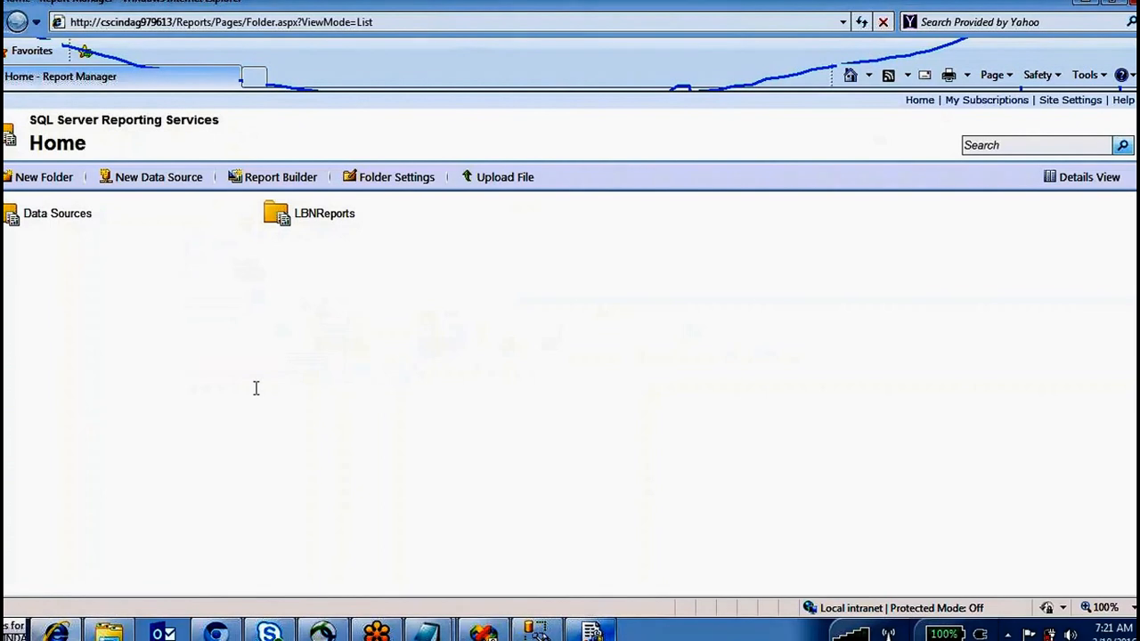
Switch to Visual Studio, show the Solution Explorer and view the available commands for the LBNReports project
{"action": "left_click", "coordinate": [483, 631]}
{"action": "left_click", "coordinate": [60, 14]}
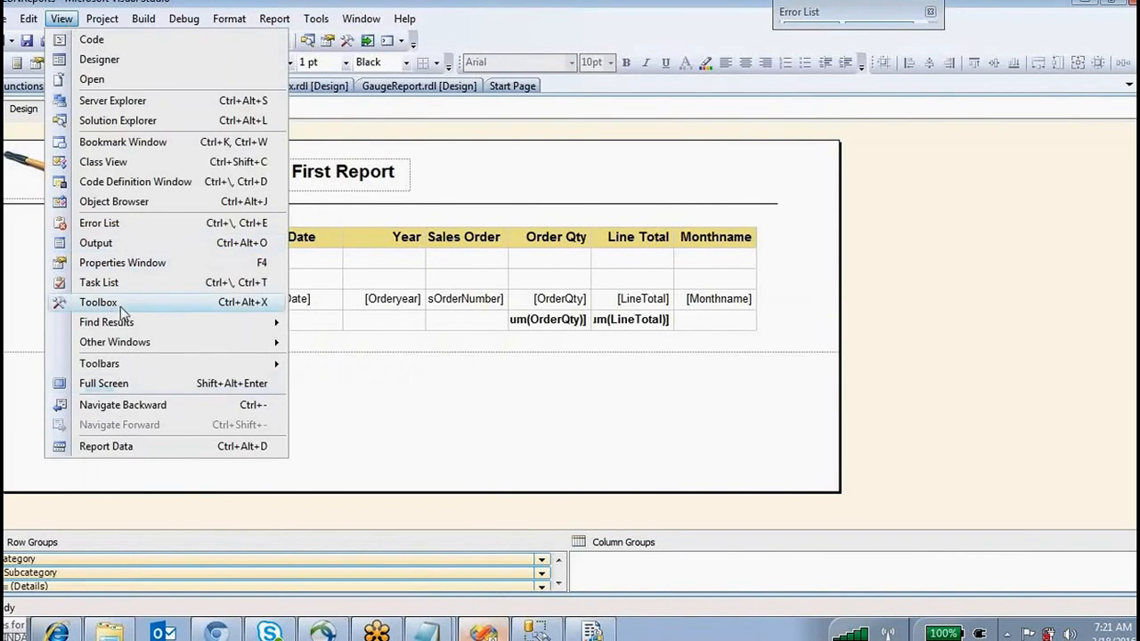
{"action": "left_click", "coordinate": [121, 120]}
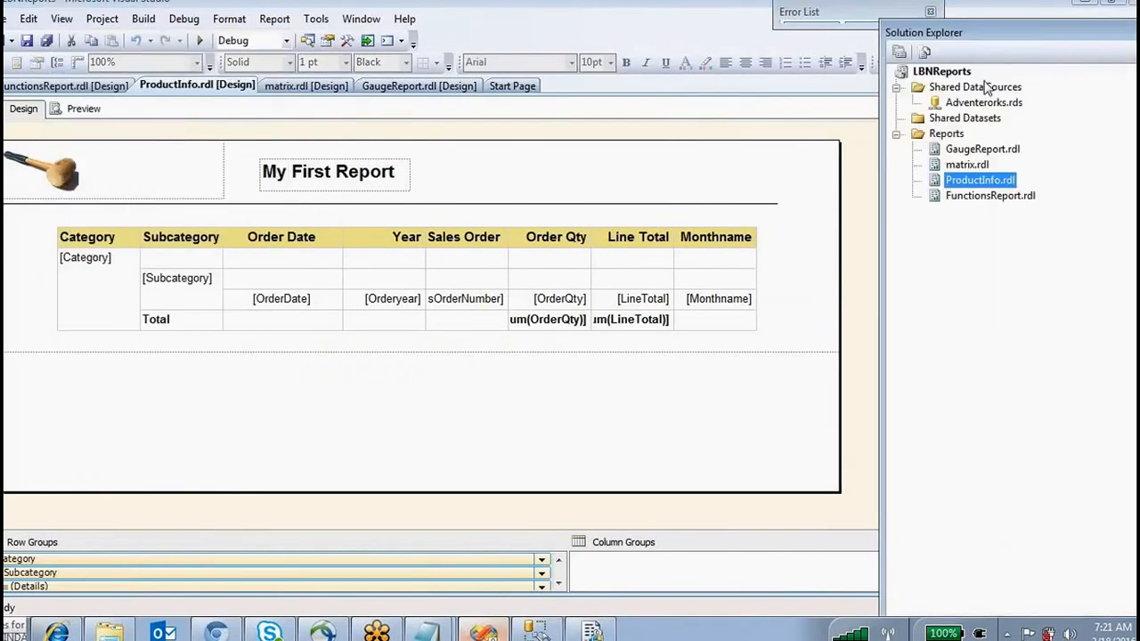
{"action": "left_click", "coordinate": [941, 72]}
{"action": "right_click", "coordinate": [966, 73]}
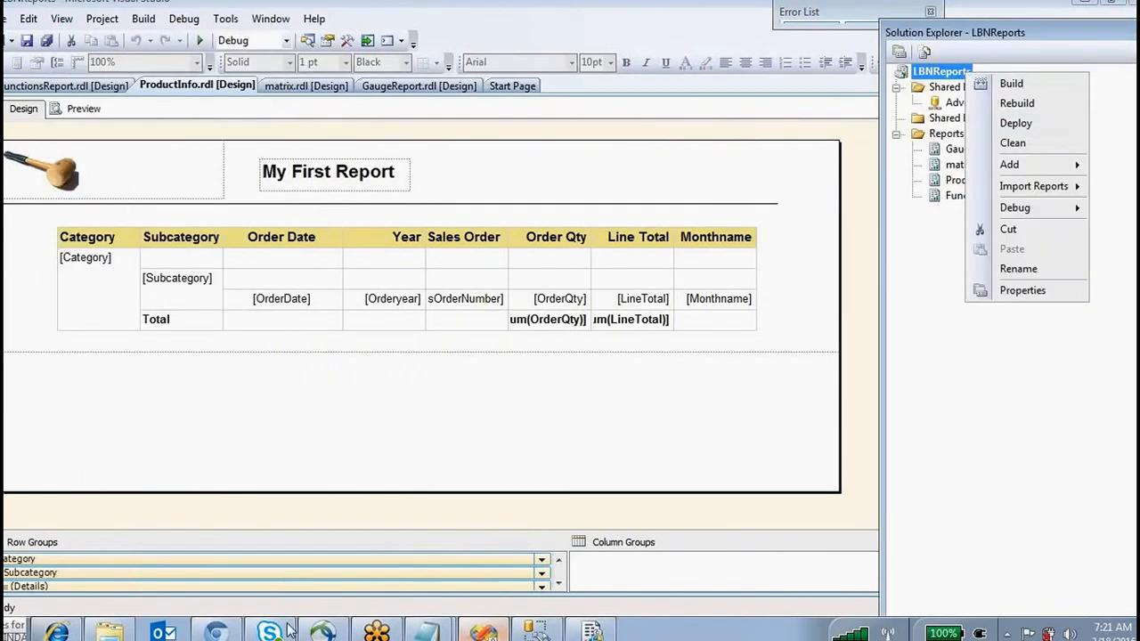
Switch back to Report Manager in Internet Explorer, start a file upload into Home and browse for the file
{"action": "left_click", "coordinate": [57, 630]}
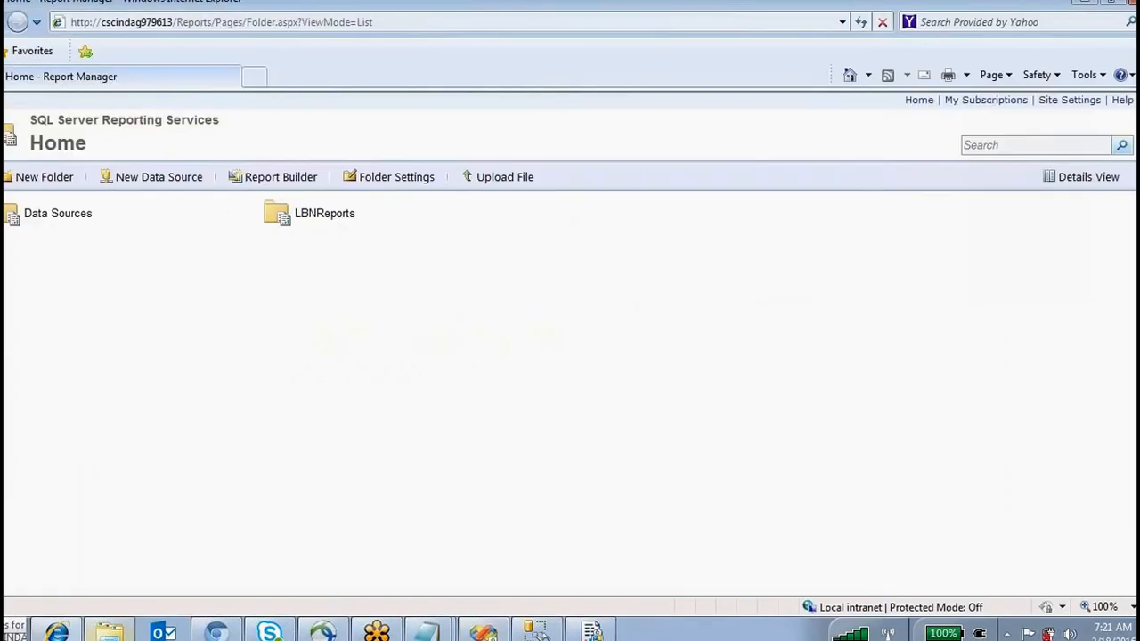
{"action": "left_click", "coordinate": [516, 178]}
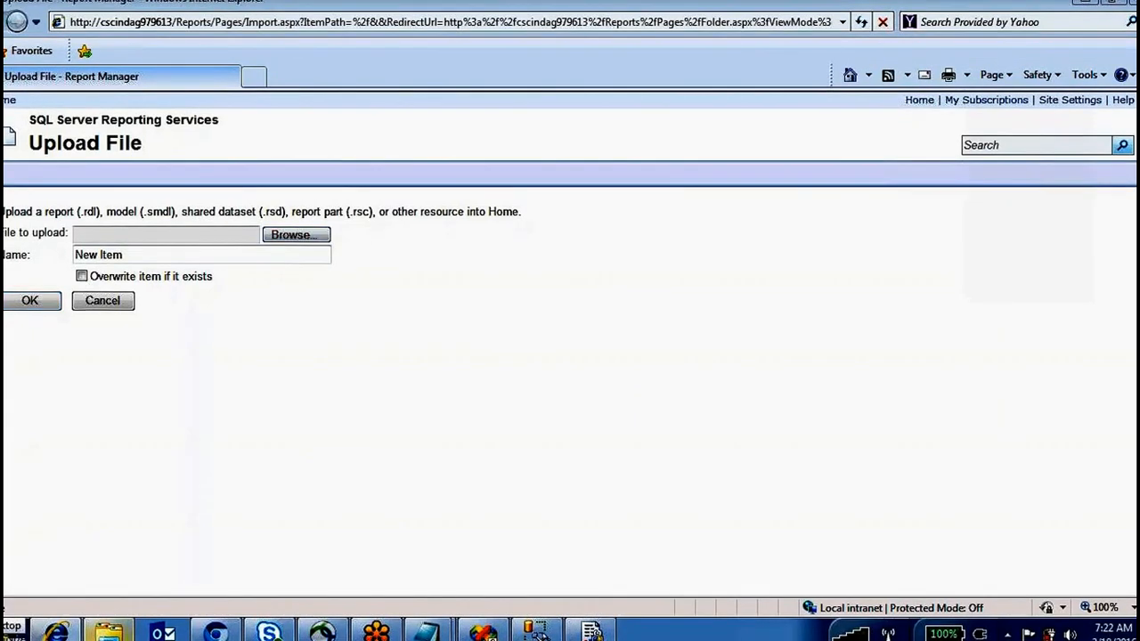
{"action": "left_click", "coordinate": [294, 235]}
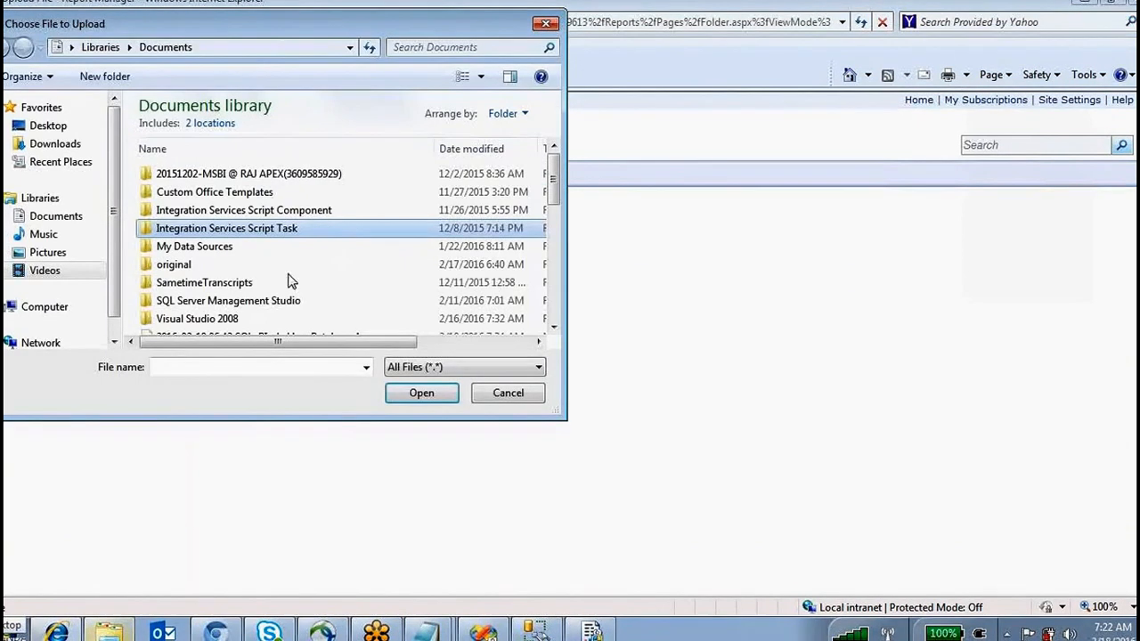
Choose LBNReports.sln from the LBN\LBNReports folder on the Desktop as the file to upload, and cancel the upload
{"action": "left_click", "coordinate": [65, 127]}
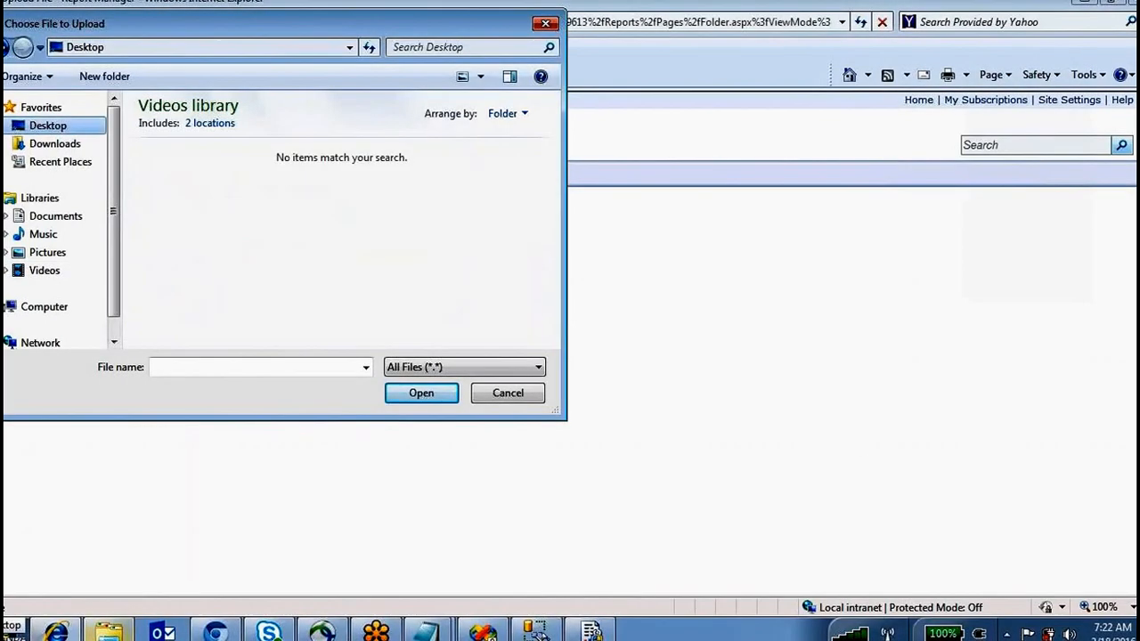
{"action": "left_click", "coordinate": [422, 393]}
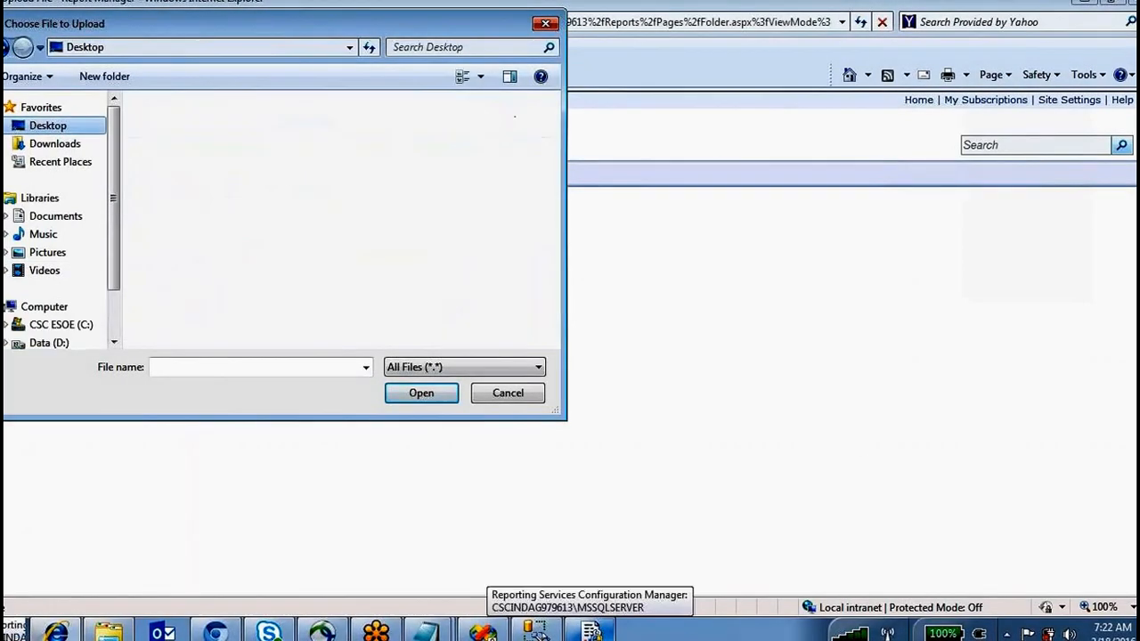
{"action": "scroll", "coordinate": [412, 265], "scroll_direction": "down", "scroll_amount": 5}
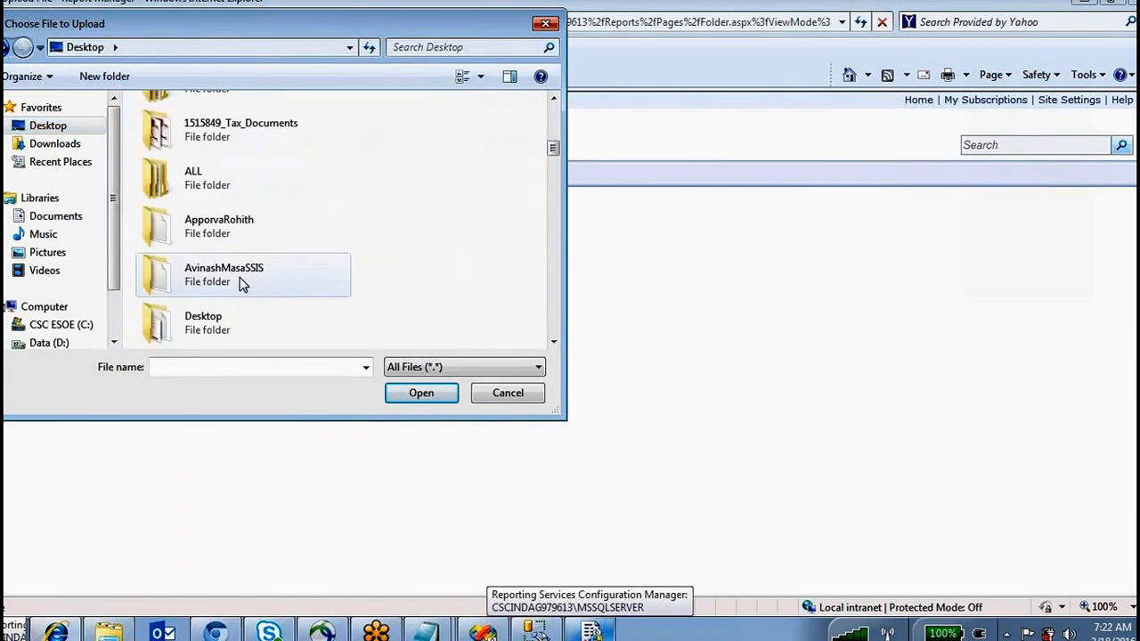
{"action": "key", "text": "l"}
{"action": "key", "text": "l"}
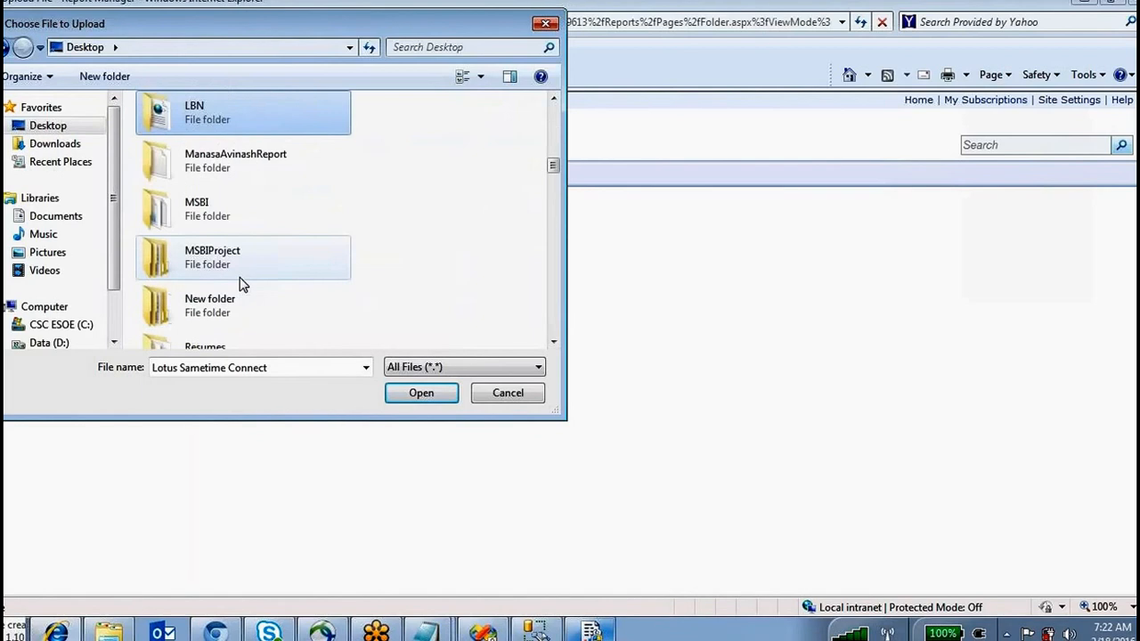
{"action": "double_click", "coordinate": [227, 133]}
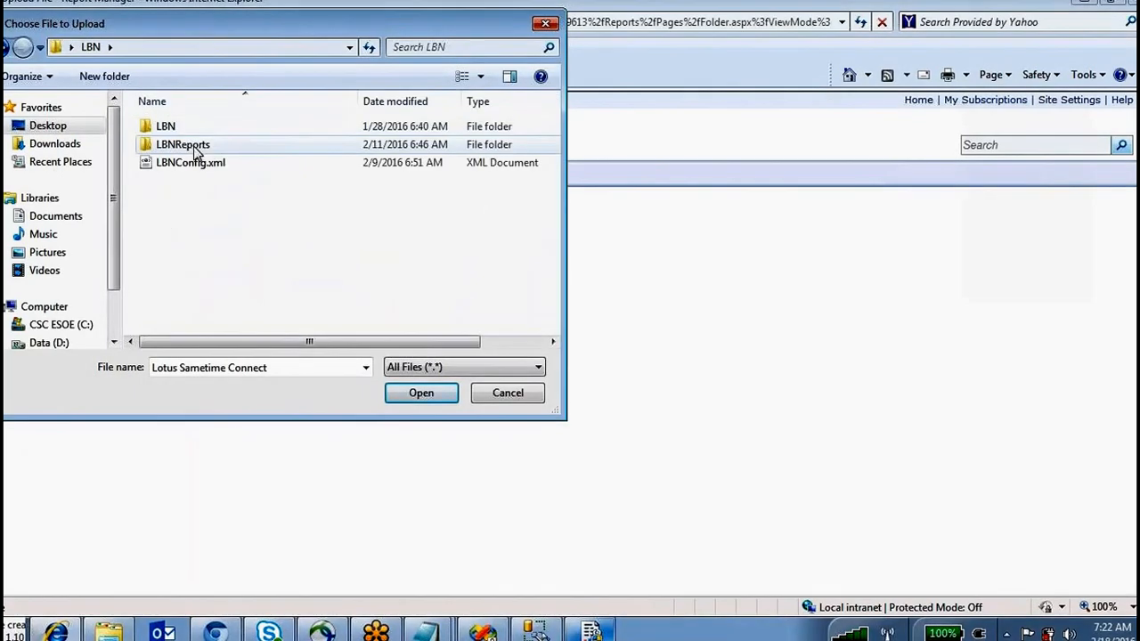
{"action": "left_click", "coordinate": [184, 133]}
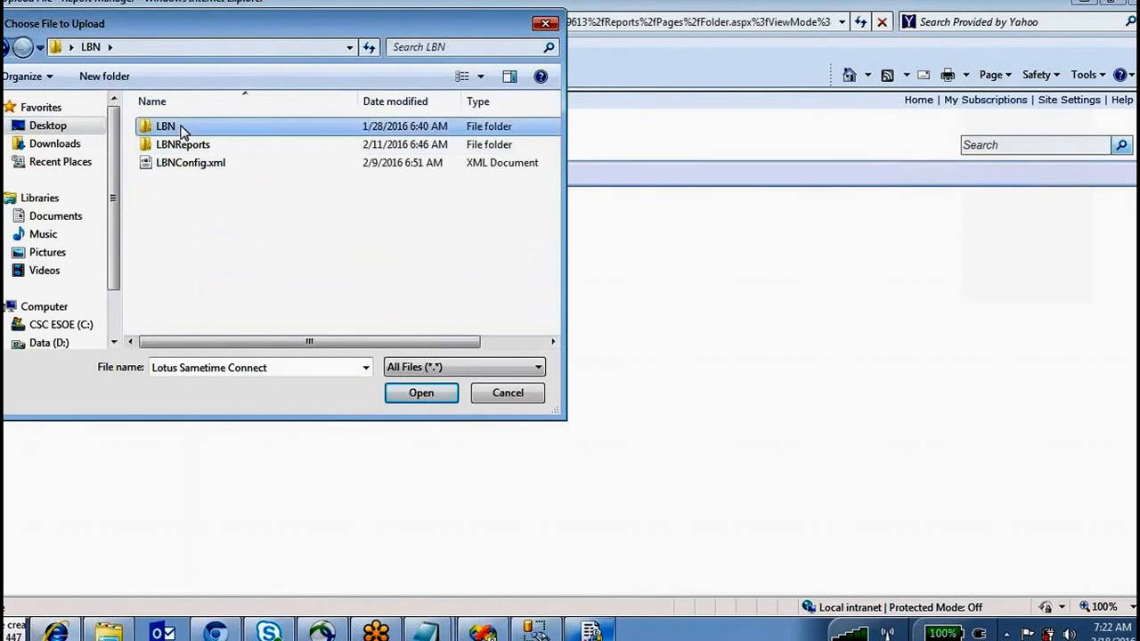
{"action": "left_click", "coordinate": [191, 148]}
{"action": "double_click", "coordinate": [190, 148]}
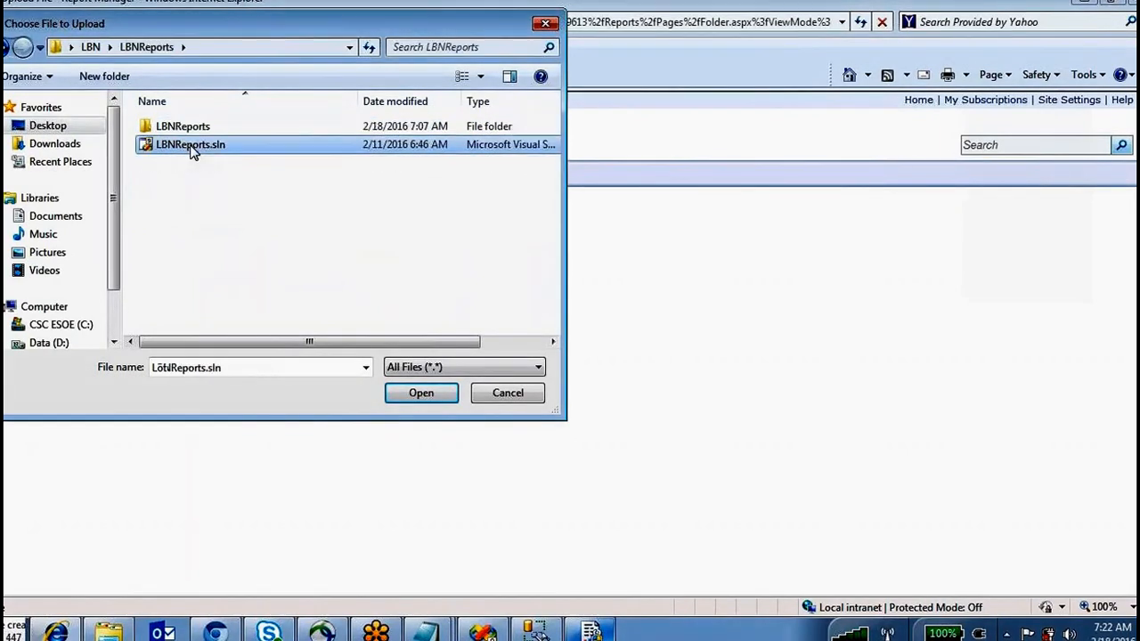
{"action": "double_click", "coordinate": [191, 147]}
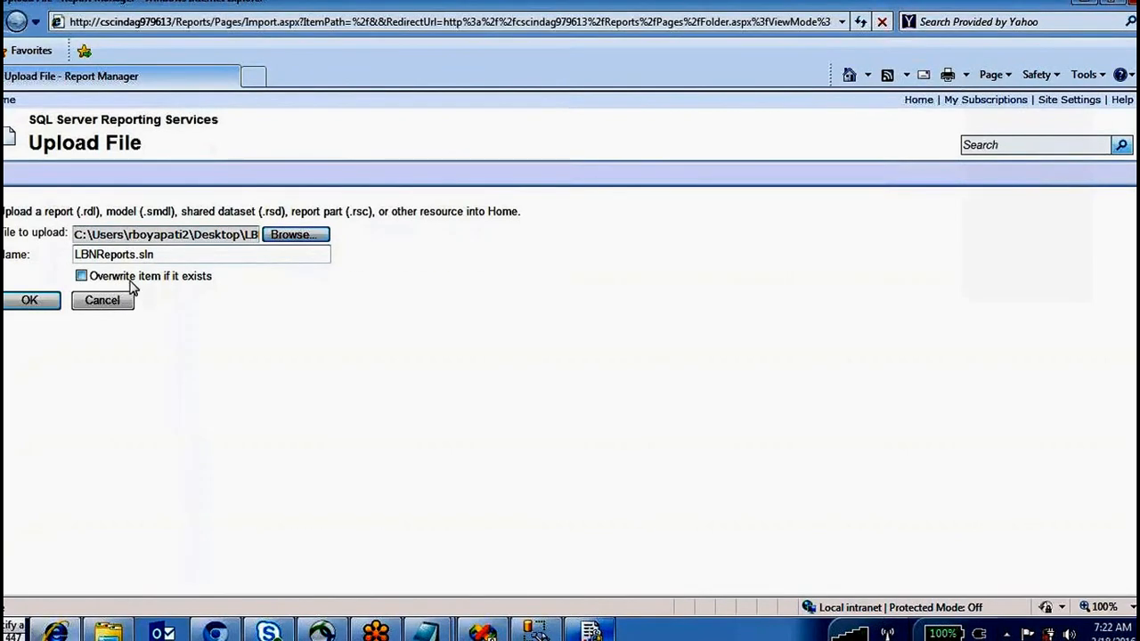
{"action": "left_click", "coordinate": [102, 301]}
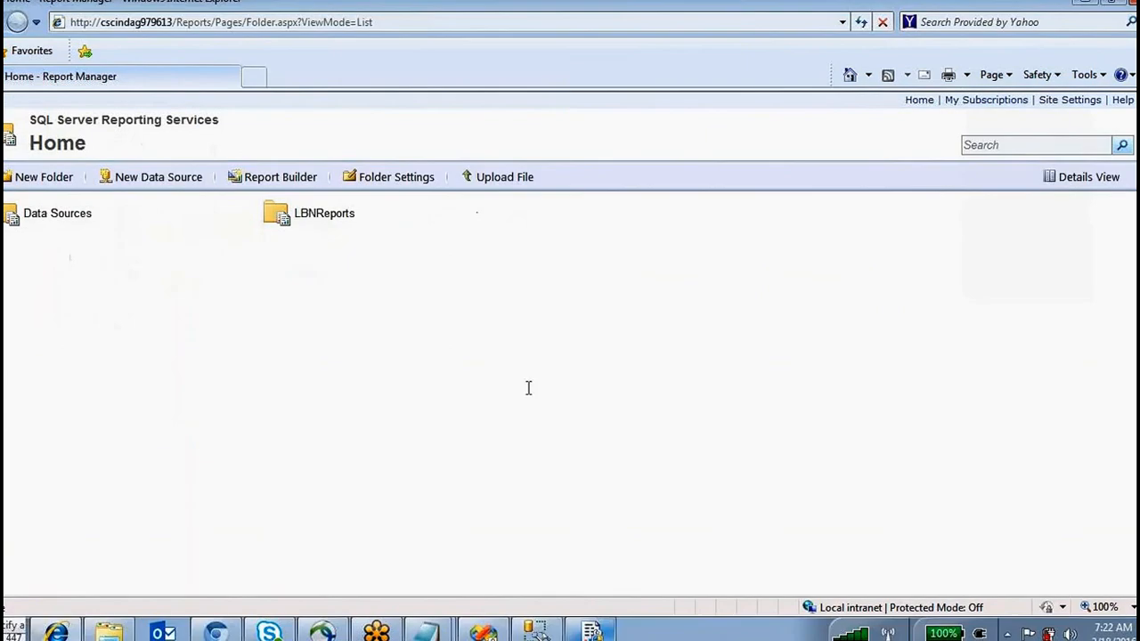
Switch to Visual Studio, view the commands available for the LBNReports project and look over its individual reports
{"action": "left_click", "coordinate": [483, 633]}
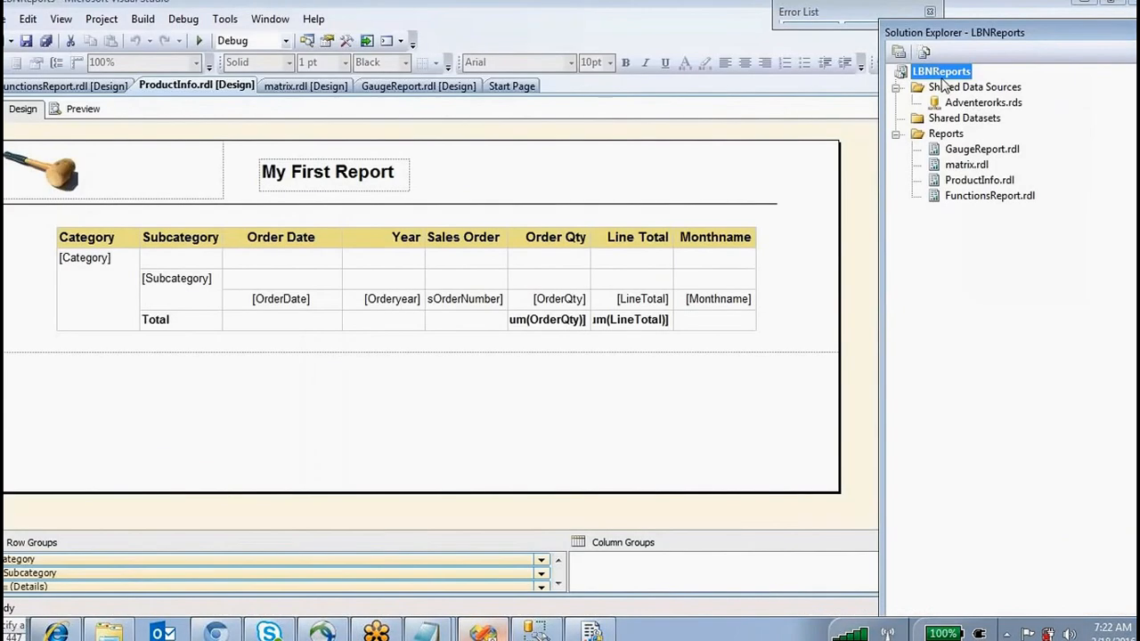
{"action": "right_click", "coordinate": [942, 75]}
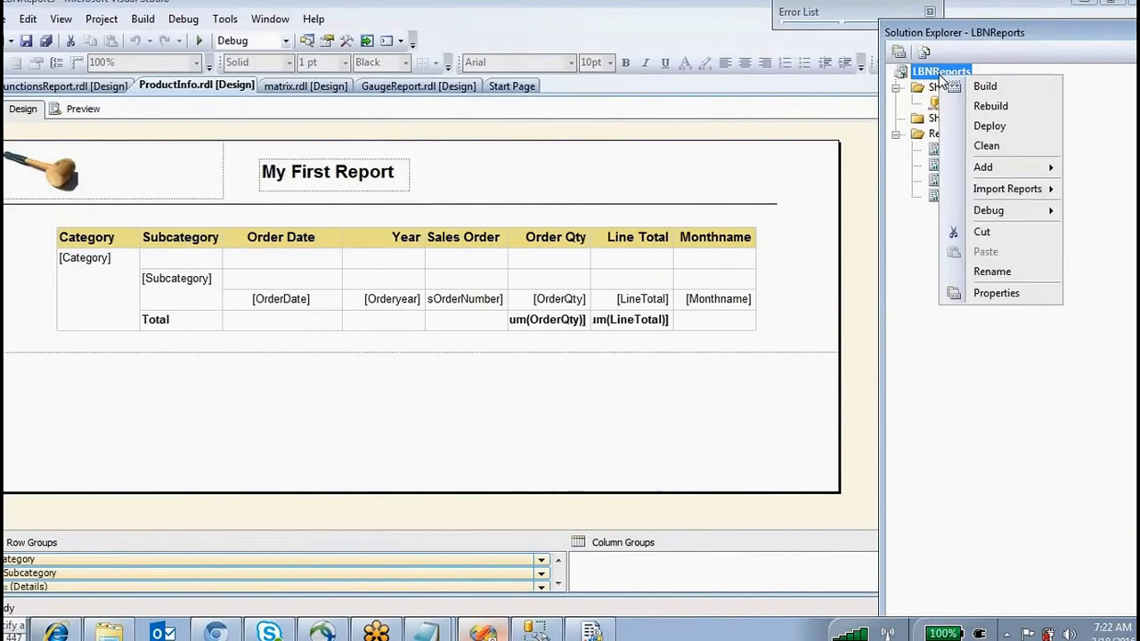
{"action": "left_click", "coordinate": [915, 381]}
{"action": "left_click", "coordinate": [989, 138]}
{"action": "left_click", "coordinate": [986, 152]}
{"action": "left_click", "coordinate": [985, 167]}
{"action": "left_click", "coordinate": [988, 196]}
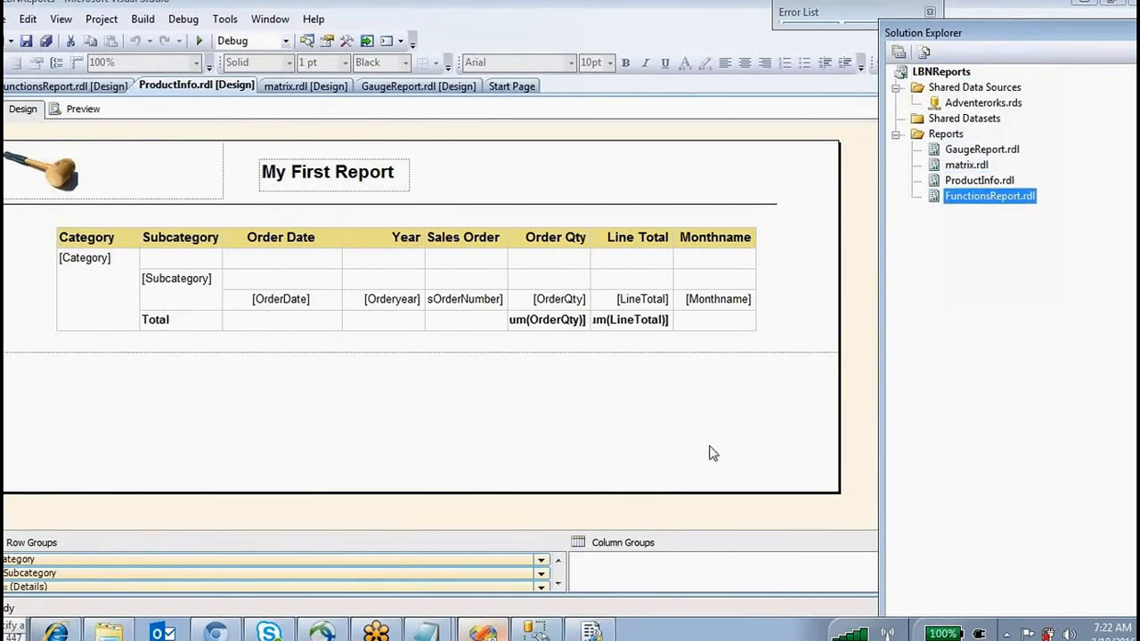
Switch back to Report Manager, create a folder named My Reports in Home and view its contents
{"action": "left_click", "coordinate": [66, 631]}
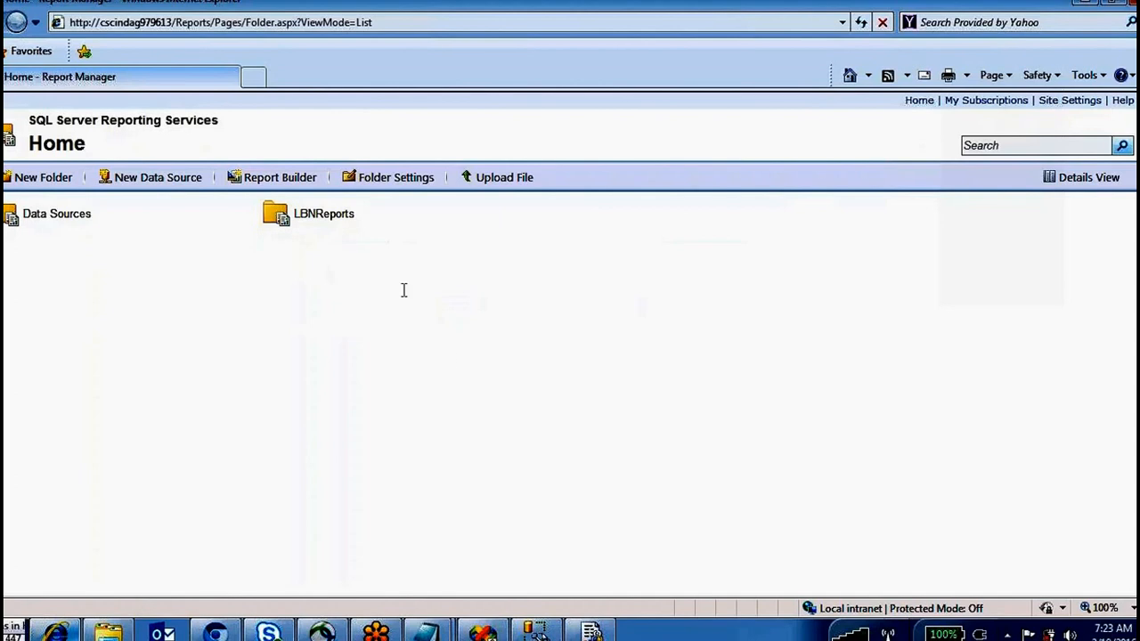
{"action": "left_click", "coordinate": [403, 184]}
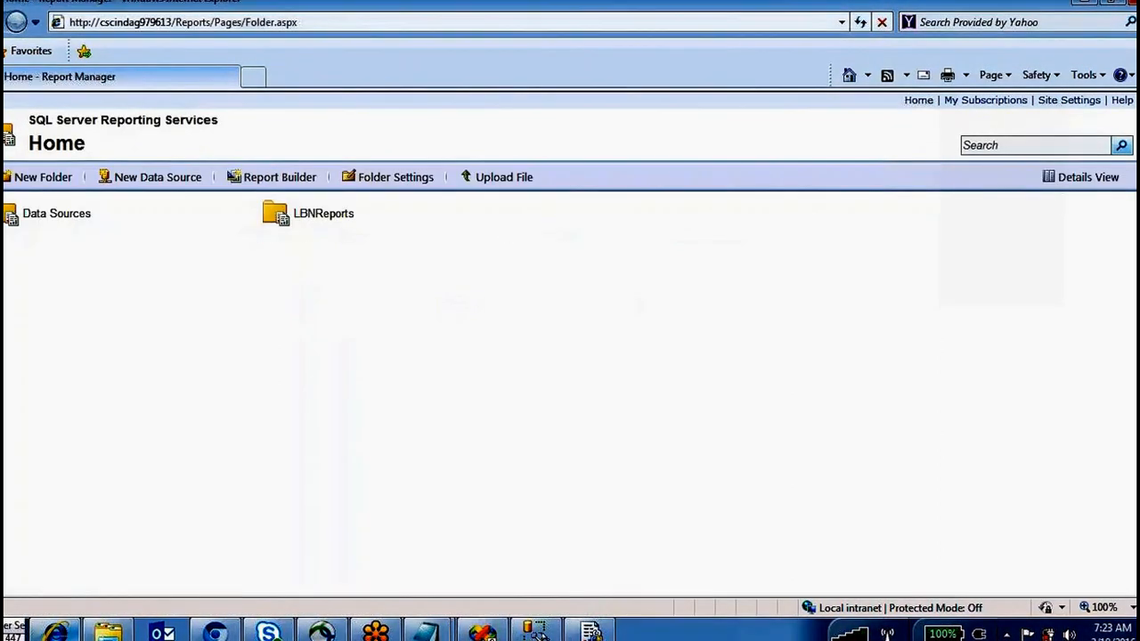
{"action": "left_click", "coordinate": [39, 182]}
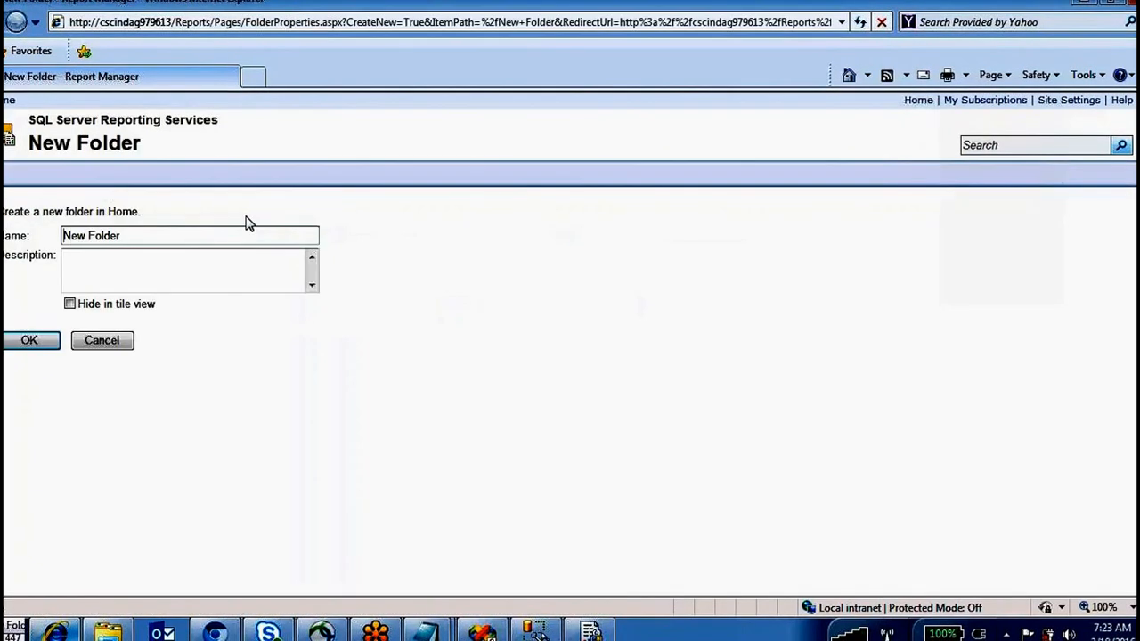
{"action": "key", "text": "Right"}
{"action": "key", "text": "Right"}
{"action": "key", "text": "Right"}
{"action": "key", "text": "Right"}
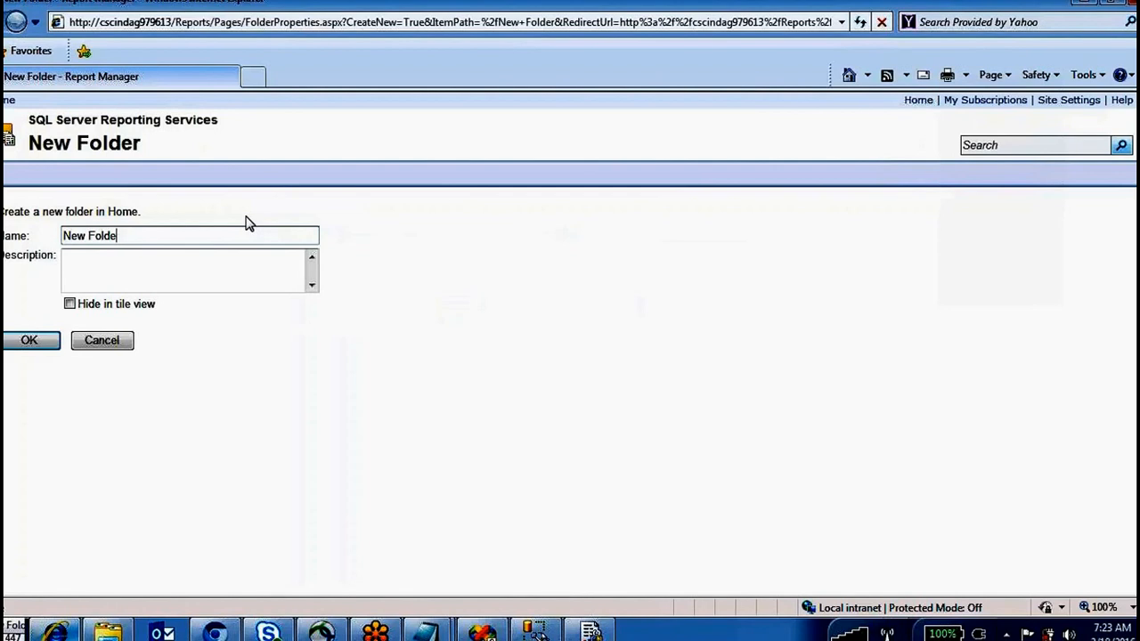
{"action": "key", "text": "BackSpace"}
{"action": "key", "text": "BackSpace"}
{"action": "key", "text": "BackSpace"}
{"action": "key", "text": "BackSpace"}
{"action": "key", "text": "BackSpace"}
{"action": "key", "text": "BackSpace"}
{"action": "key", "text": "BackSpace"}
{"action": "key", "text": "BackSpace"}
{"action": "key", "text": "BackSpace"}
{"action": "left_click", "coordinate": [27, 345]}
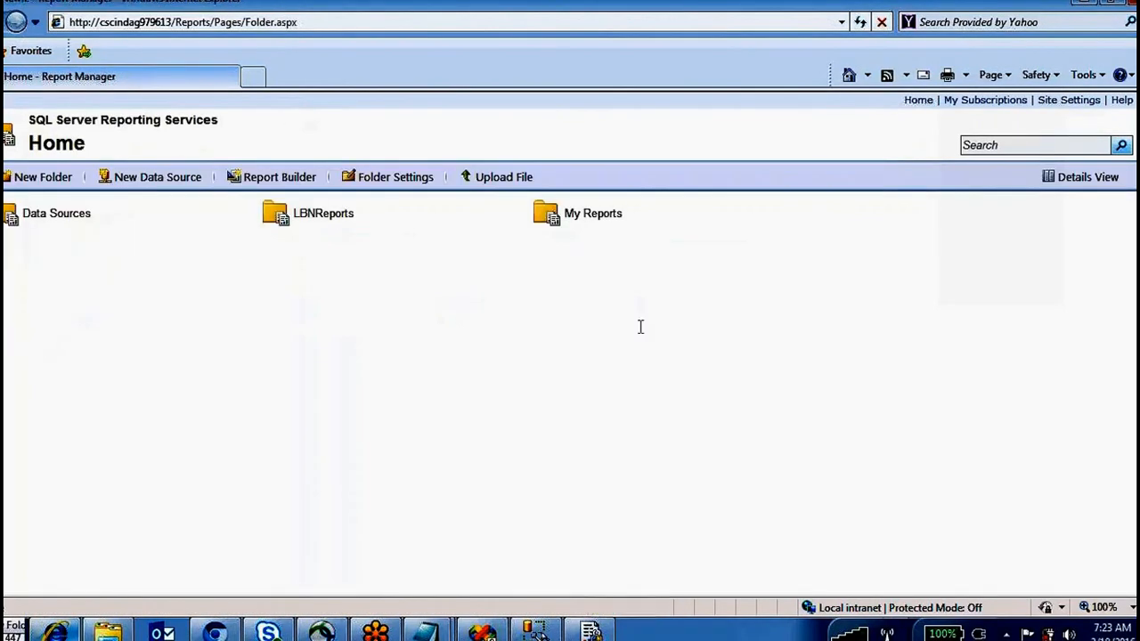
{"action": "left_click", "coordinate": [593, 216]}
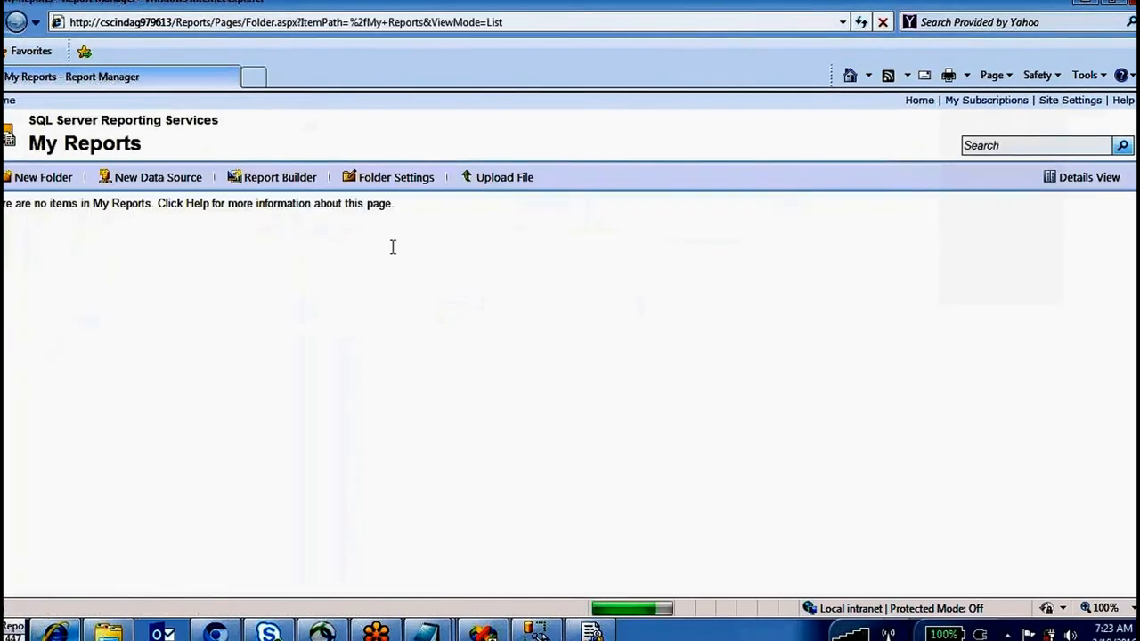
{"action": "left_click", "coordinate": [7, 105]}
Switch to Visual Studio and set TargetReportFolder to My Reports in the LBNReports project properties
{"action": "left_click", "coordinate": [483, 630]}
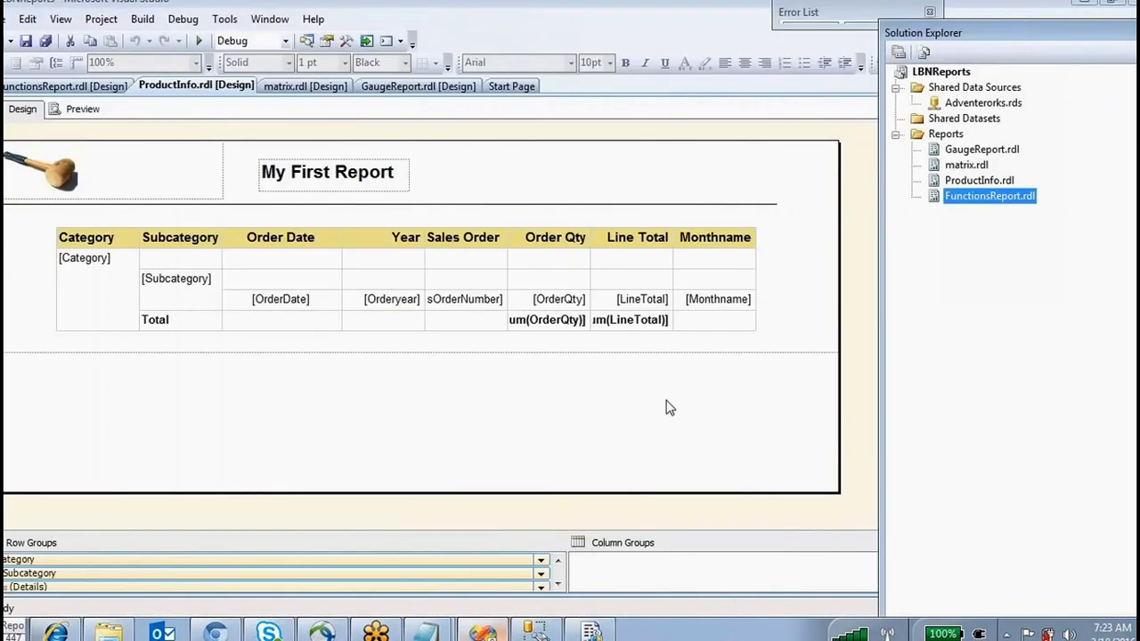
{"action": "left_click", "coordinate": [61, 19]}
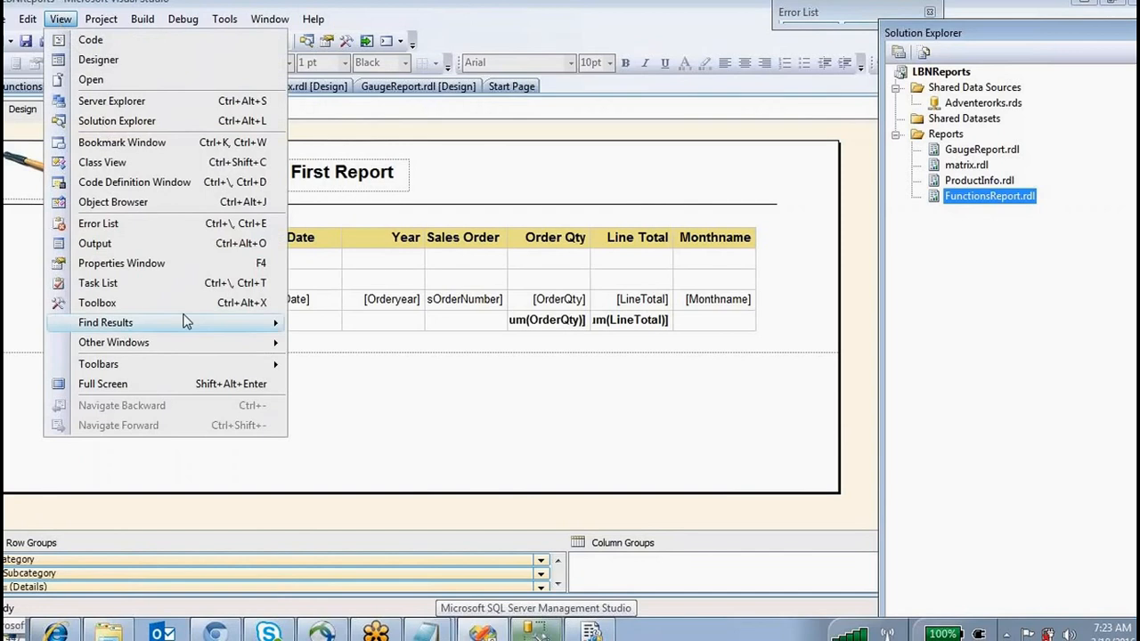
{"action": "left_click", "coordinate": [388, 145]}
{"action": "left_click", "coordinate": [101, 19]}
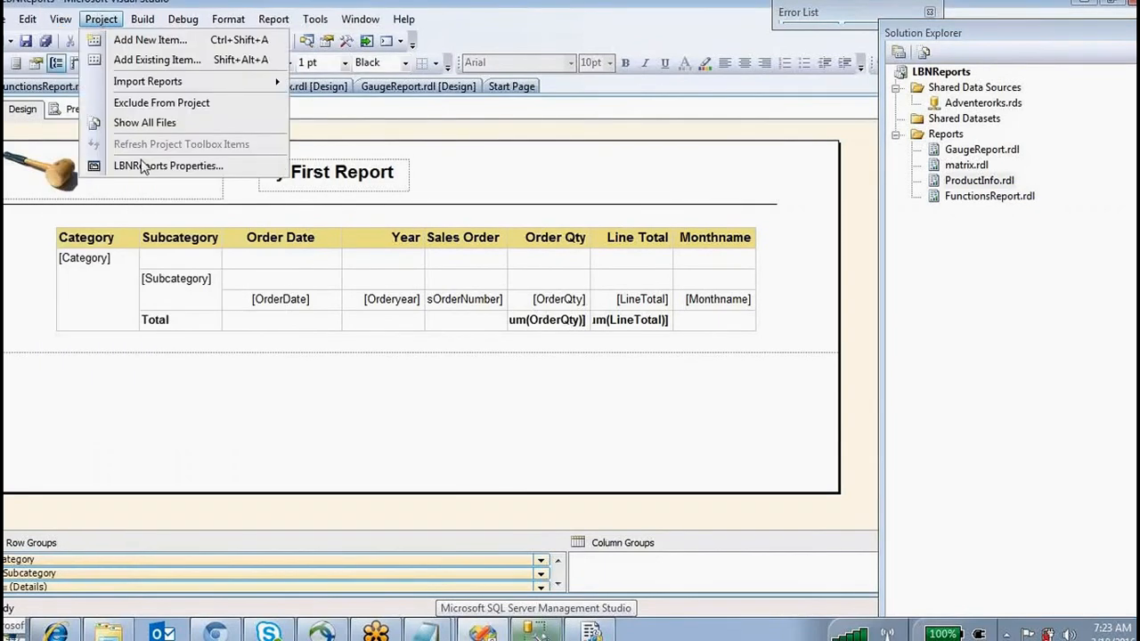
{"action": "left_click", "coordinate": [140, 168]}
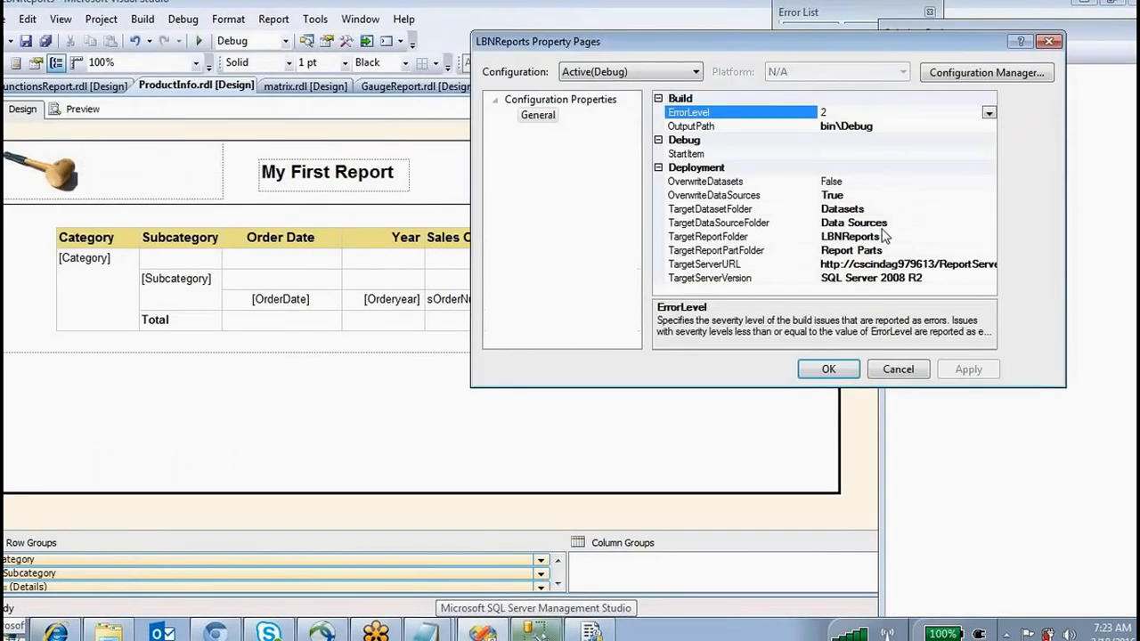
{"action": "left_click", "coordinate": [880, 210]}
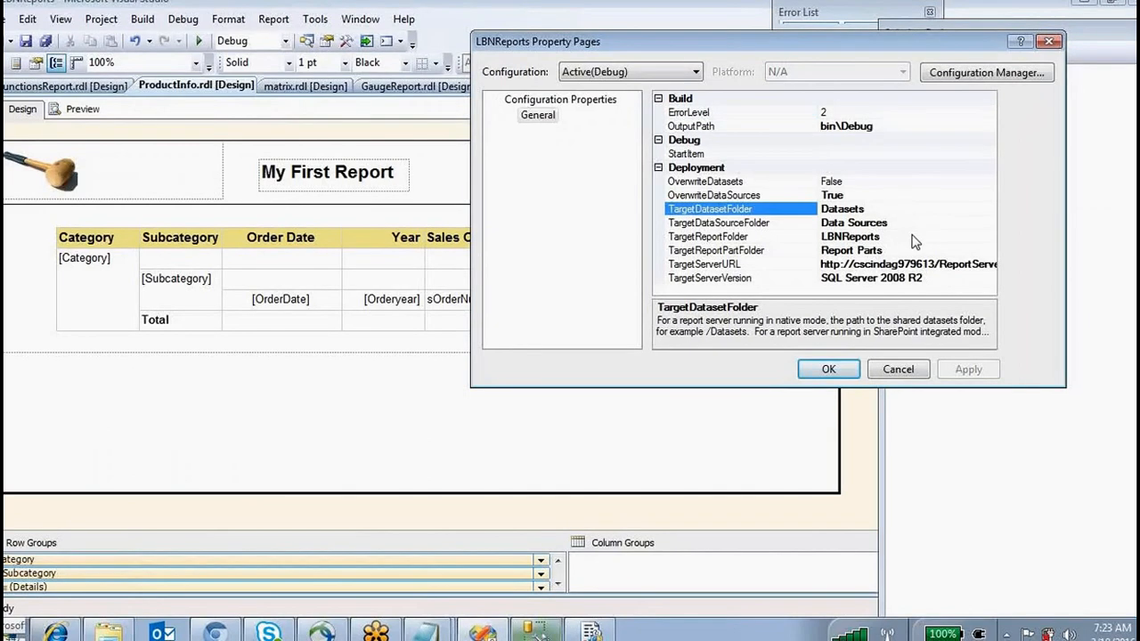
{"action": "left_click", "coordinate": [884, 237]}
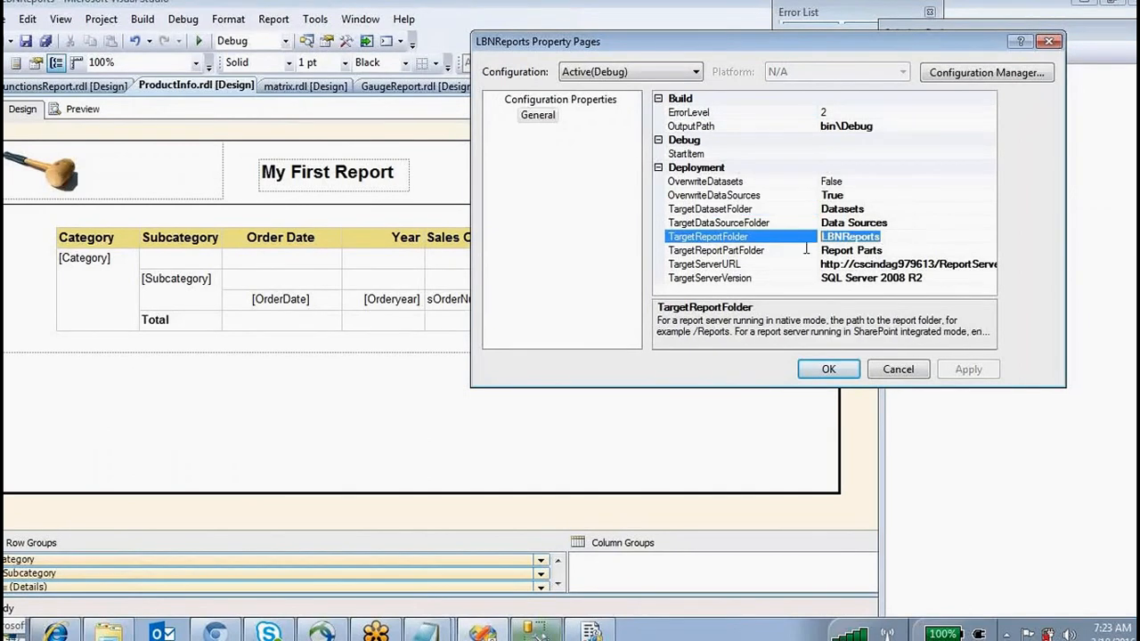
{"action": "type", "text": "My"}
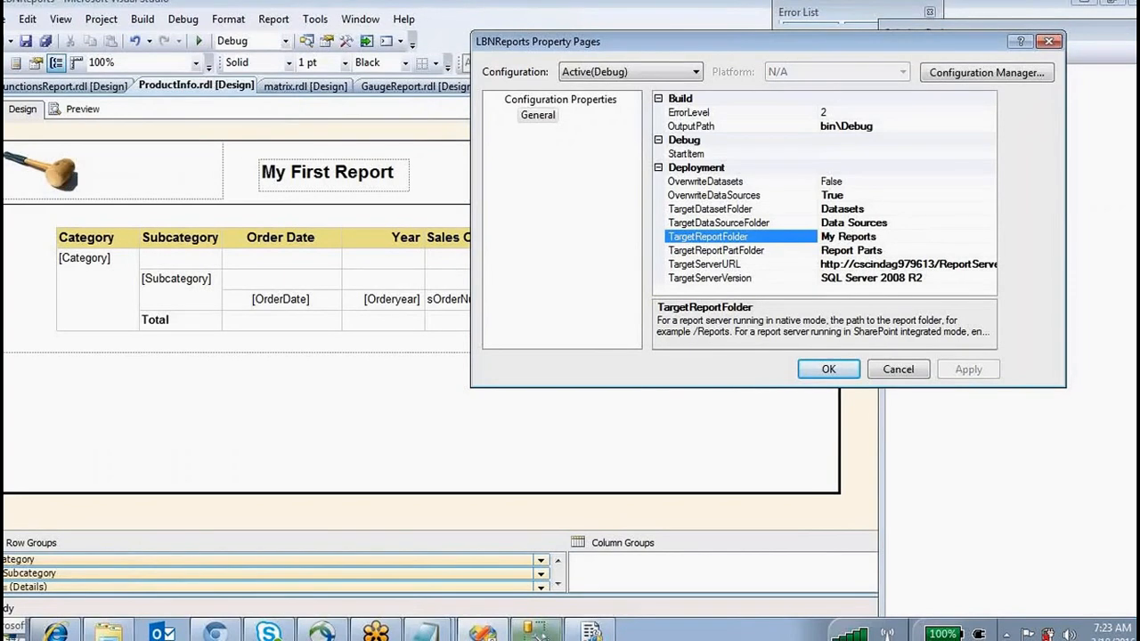
{"action": "left_click", "coordinate": [826, 369]}
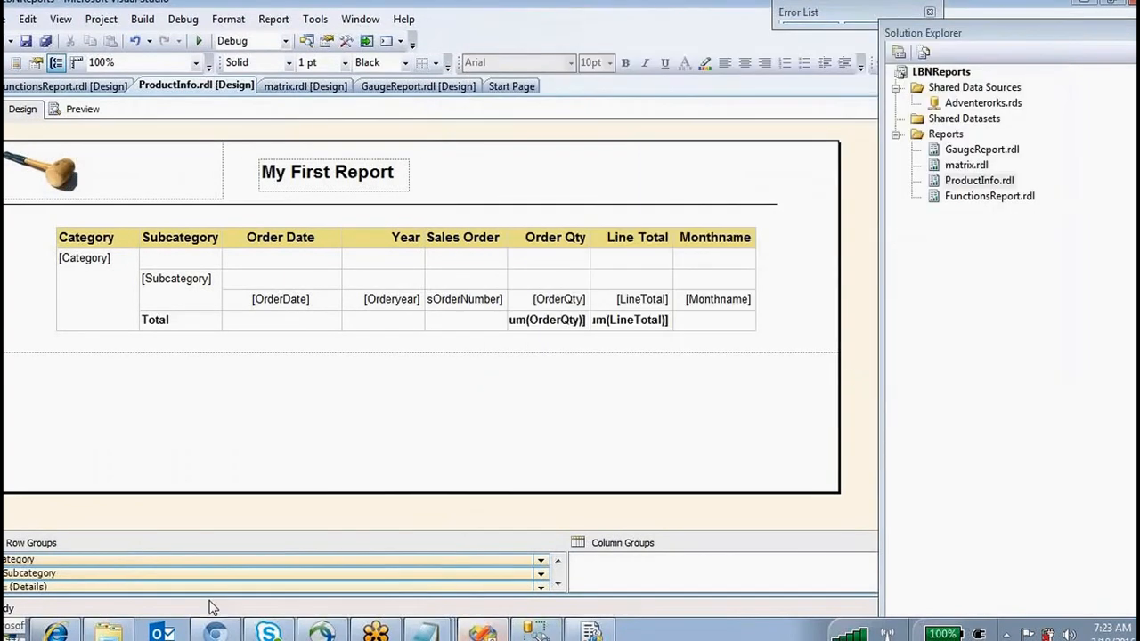
Deploy only GaugeReport.rdl from the LBNReports project to the report server
{"action": "left_click", "coordinate": [55, 631]}
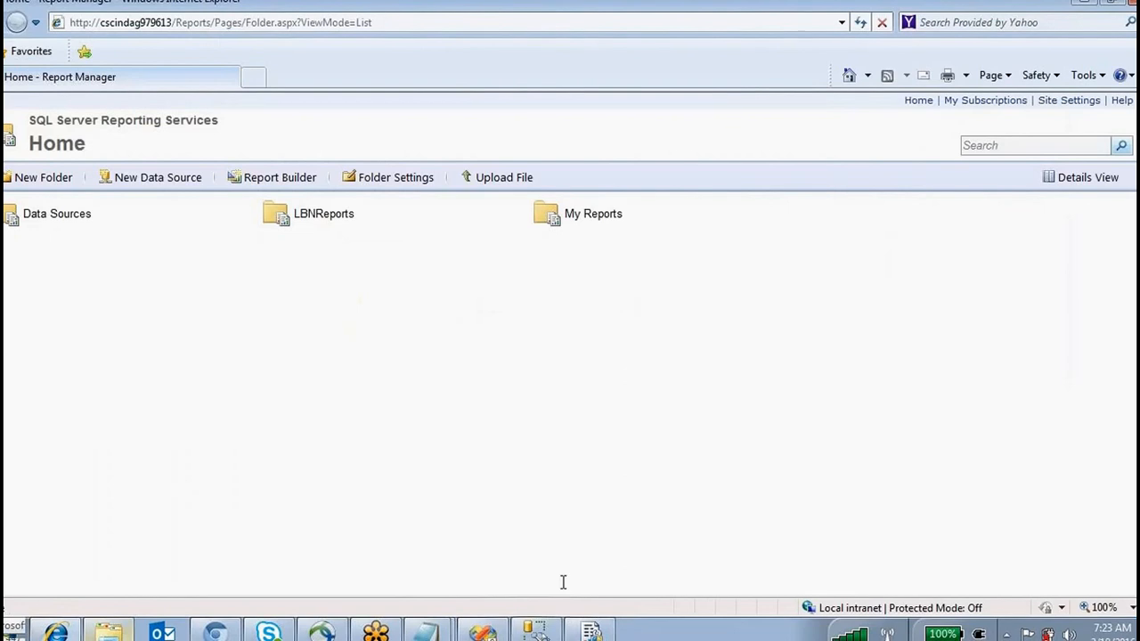
{"action": "left_click", "coordinate": [485, 631]}
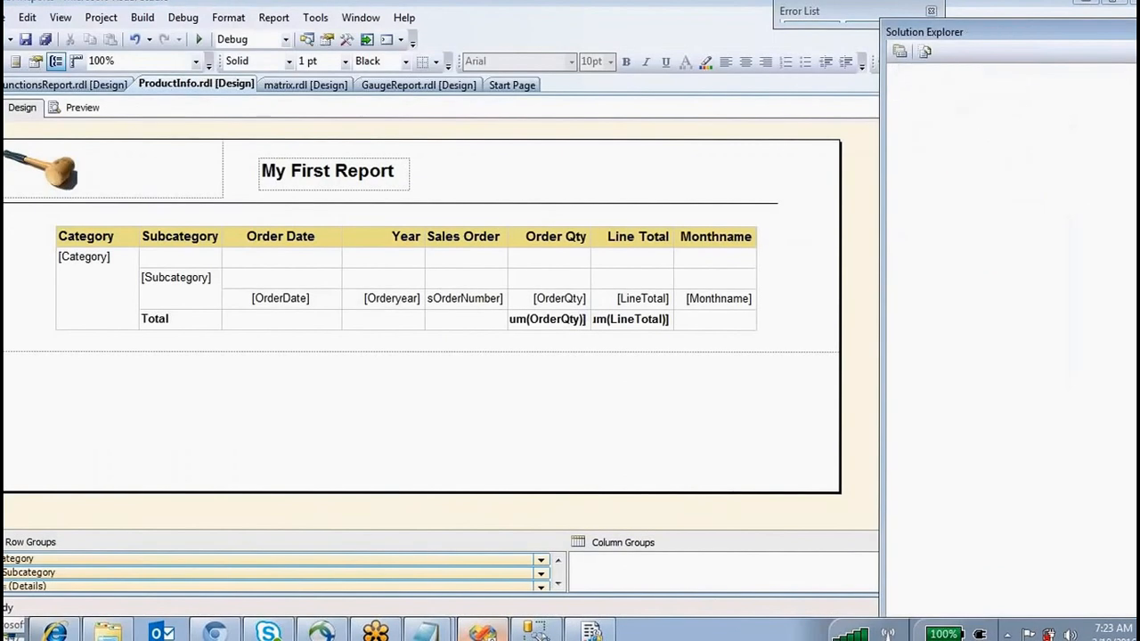
{"action": "right_click", "coordinate": [964, 73]}
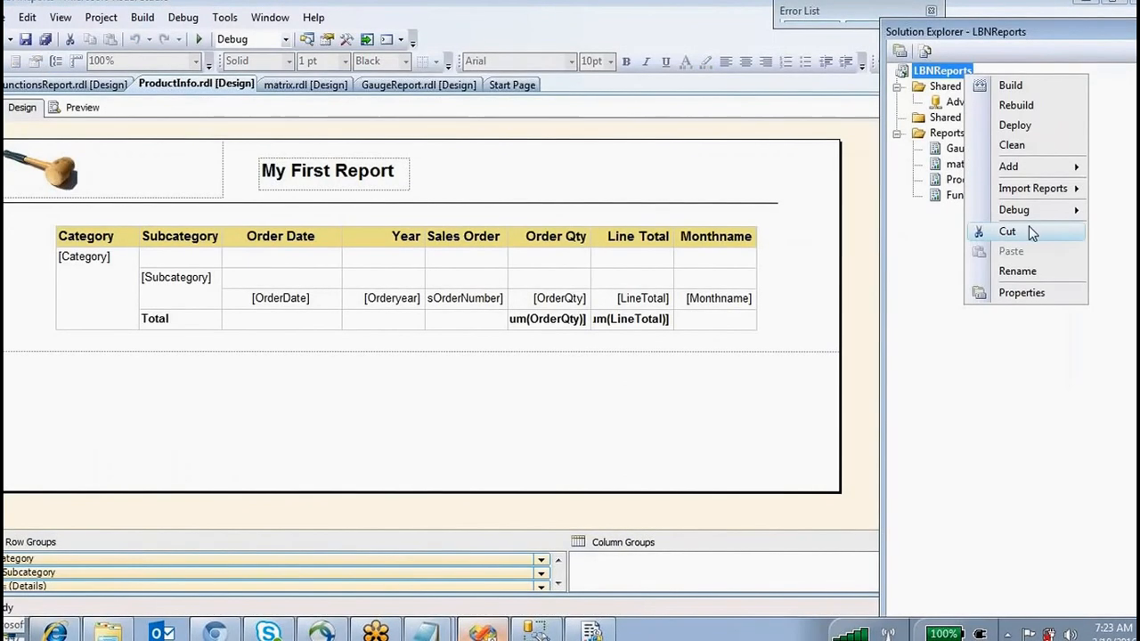
{"action": "right_click", "coordinate": [958, 150]}
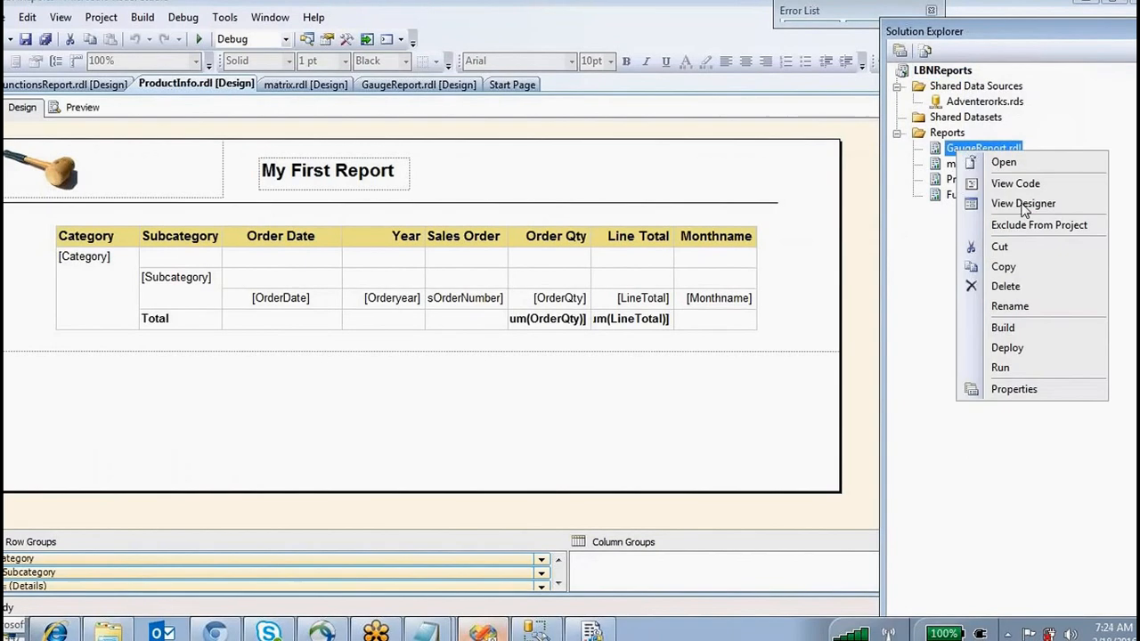
{"action": "left_click", "coordinate": [1009, 348]}
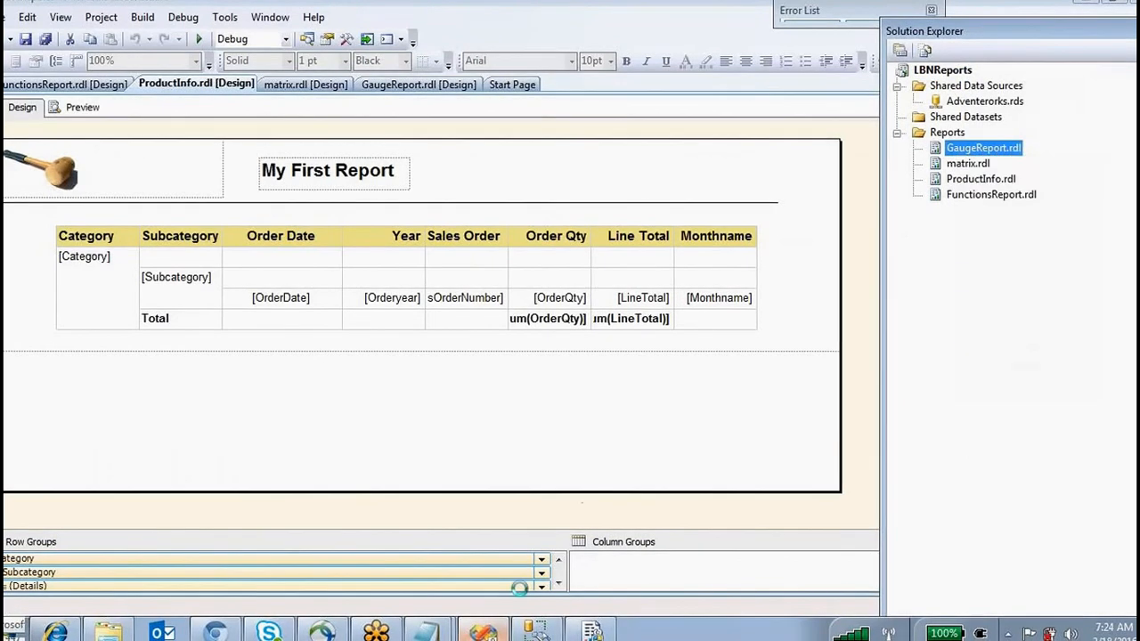
Look in Report Manager's My Reports folder for the deployed report, and close the deployment output in Visual Studio
{"action": "left_click", "coordinate": [57, 632]}
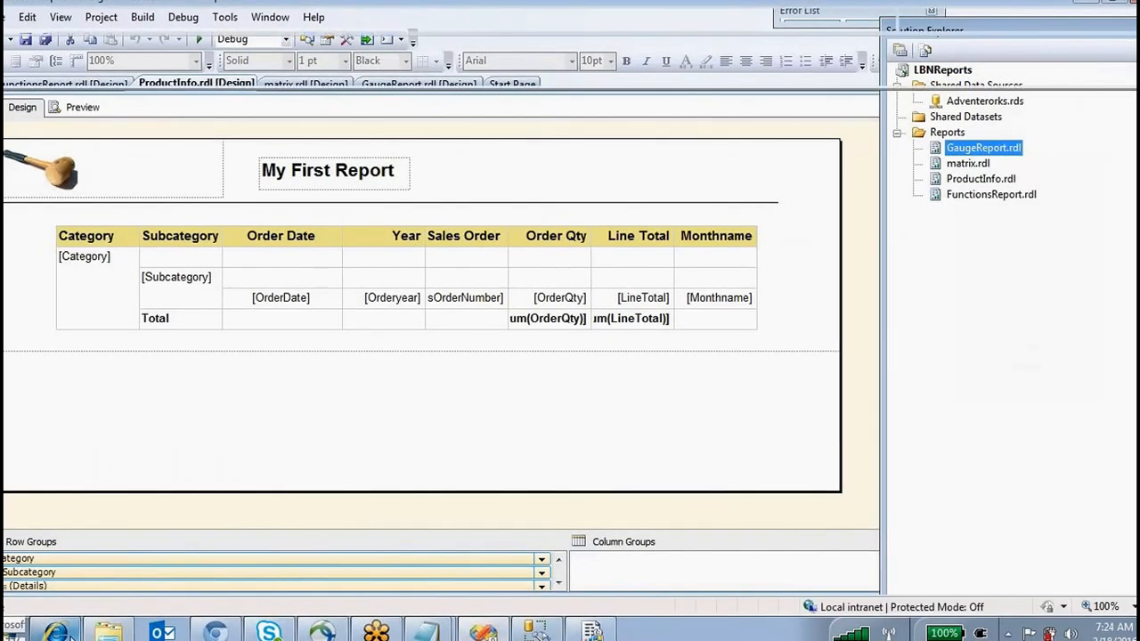
{"action": "left_click", "coordinate": [595, 213]}
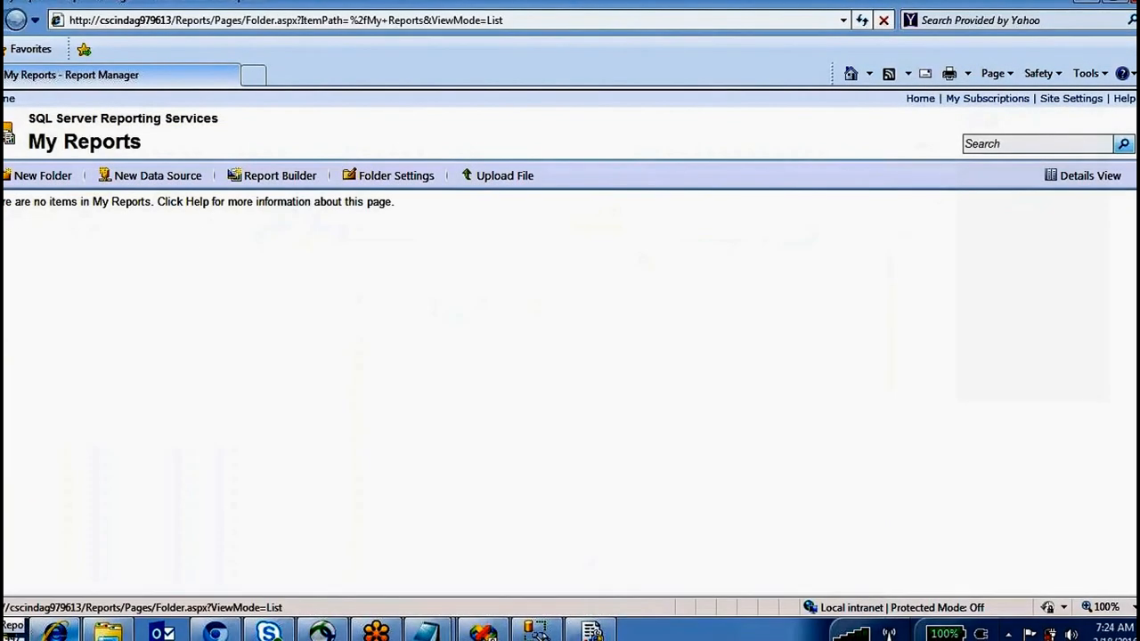
{"action": "left_click", "coordinate": [8, 99]}
{"action": "left_click", "coordinate": [537, 631]}
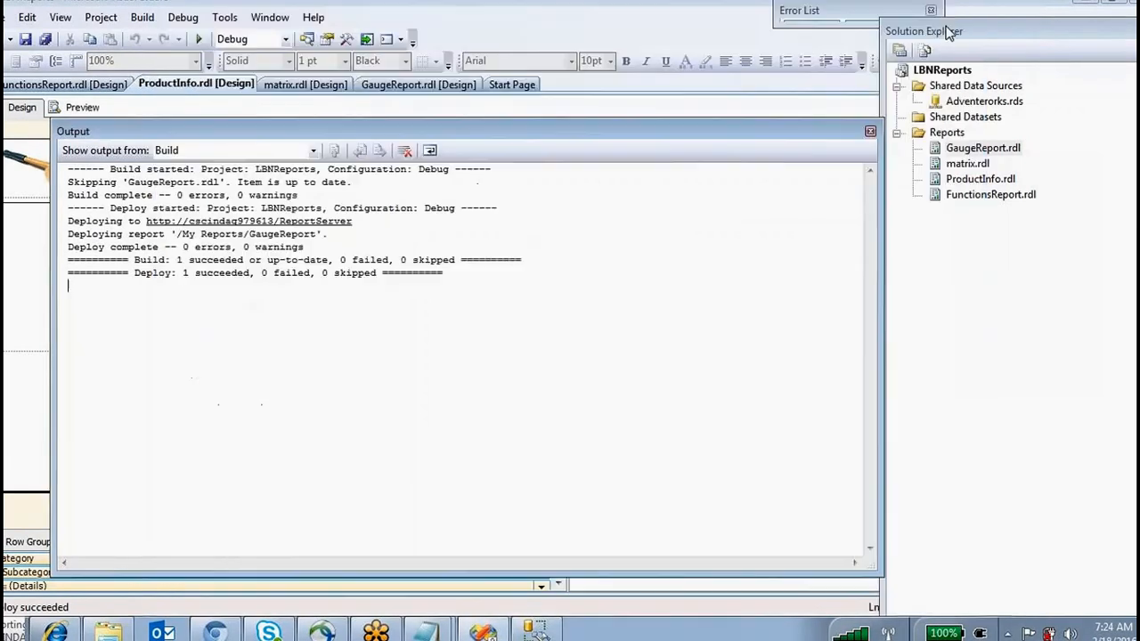
{"action": "left_click", "coordinate": [871, 131]}
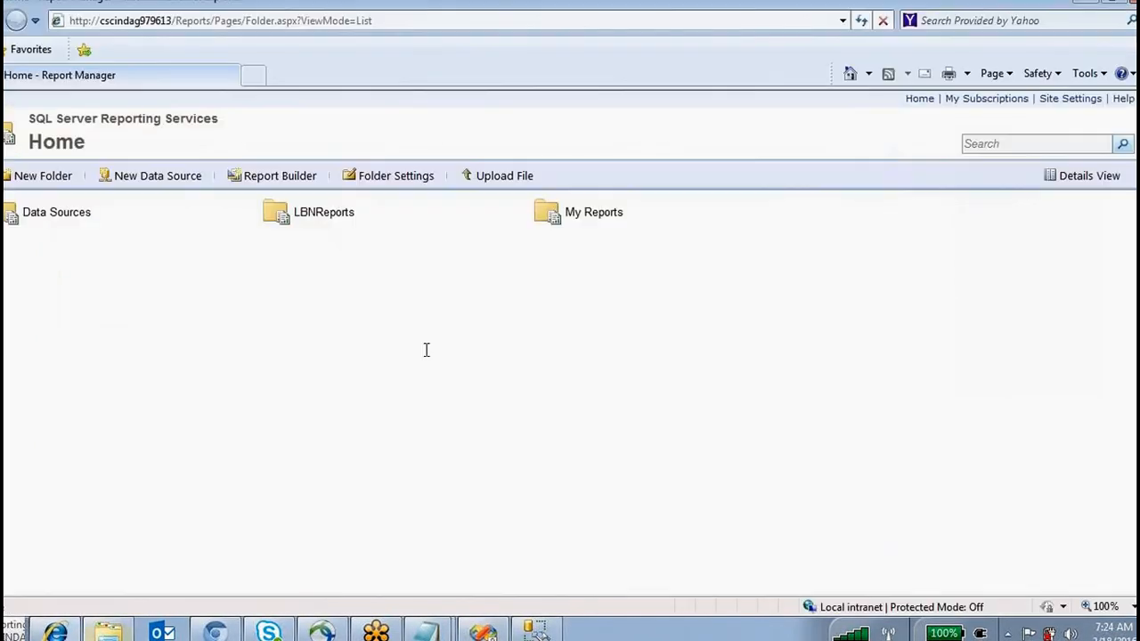
View the contents of the My Reports folder and open the management properties of GaugeReport in the LBNReports folder
{"action": "left_click", "coordinate": [587, 219]}
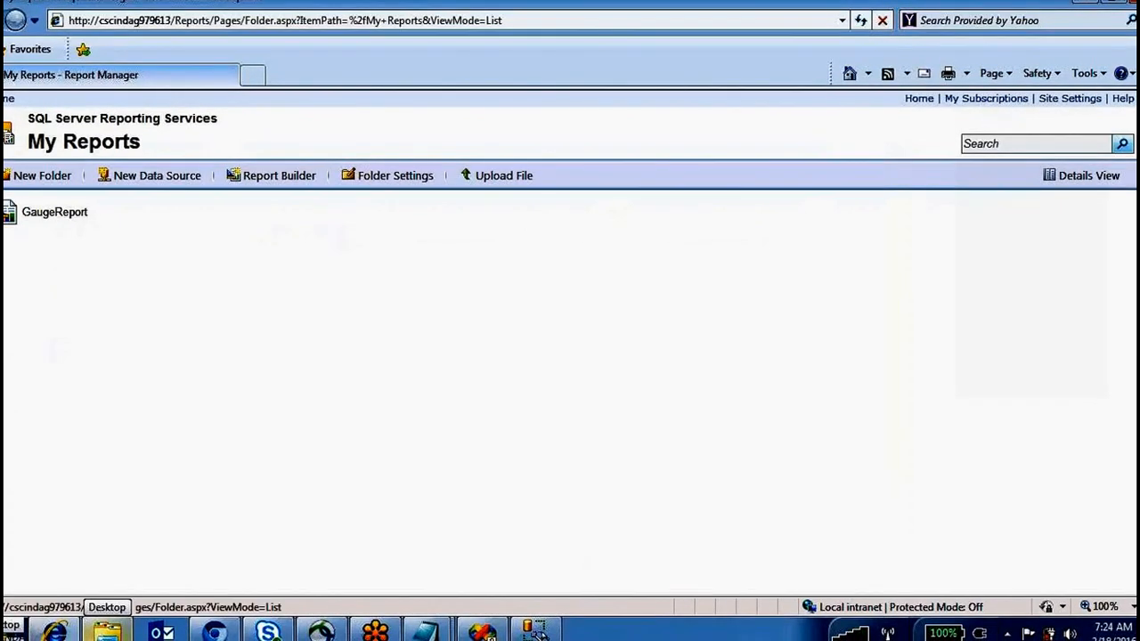
{"action": "left_click", "coordinate": [8, 99]}
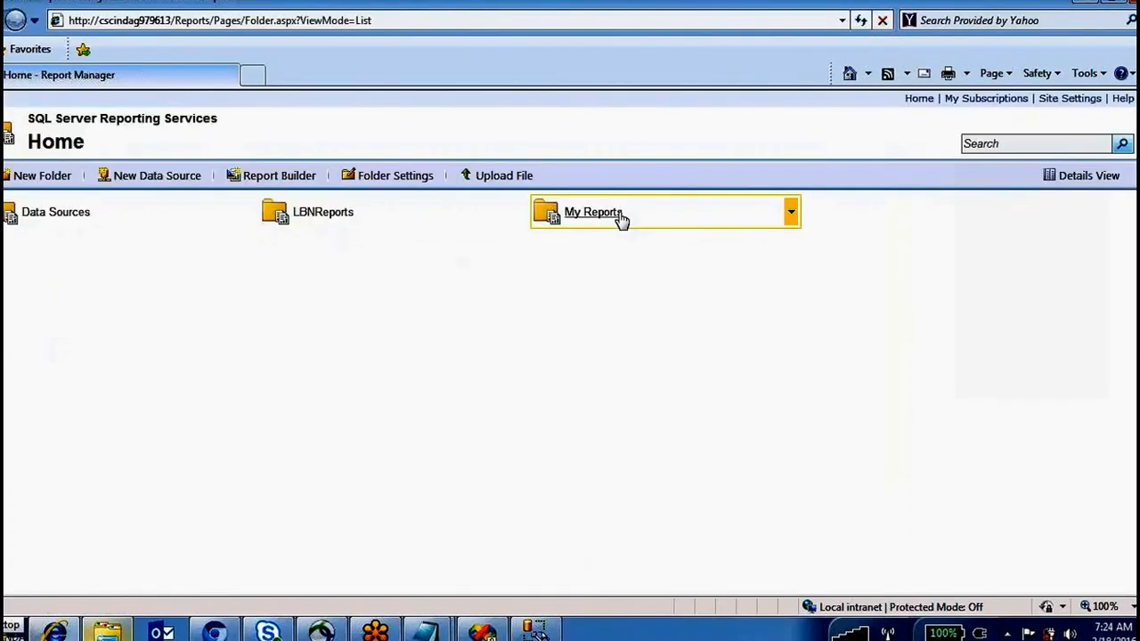
{"action": "left_click", "coordinate": [319, 221]}
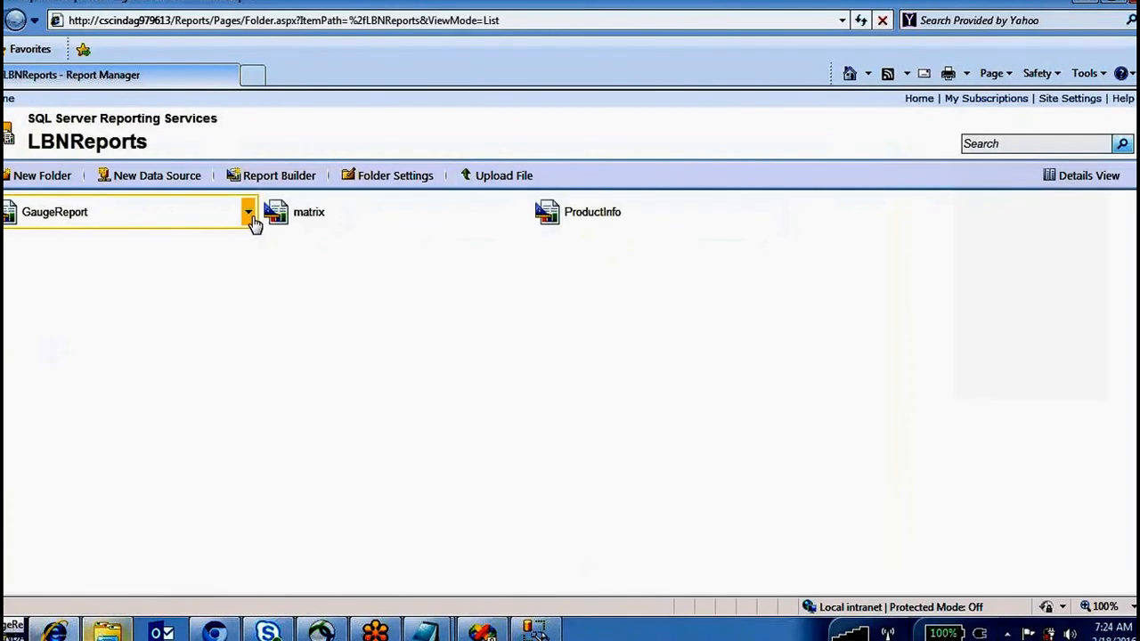
{"action": "left_click", "coordinate": [248, 216]}
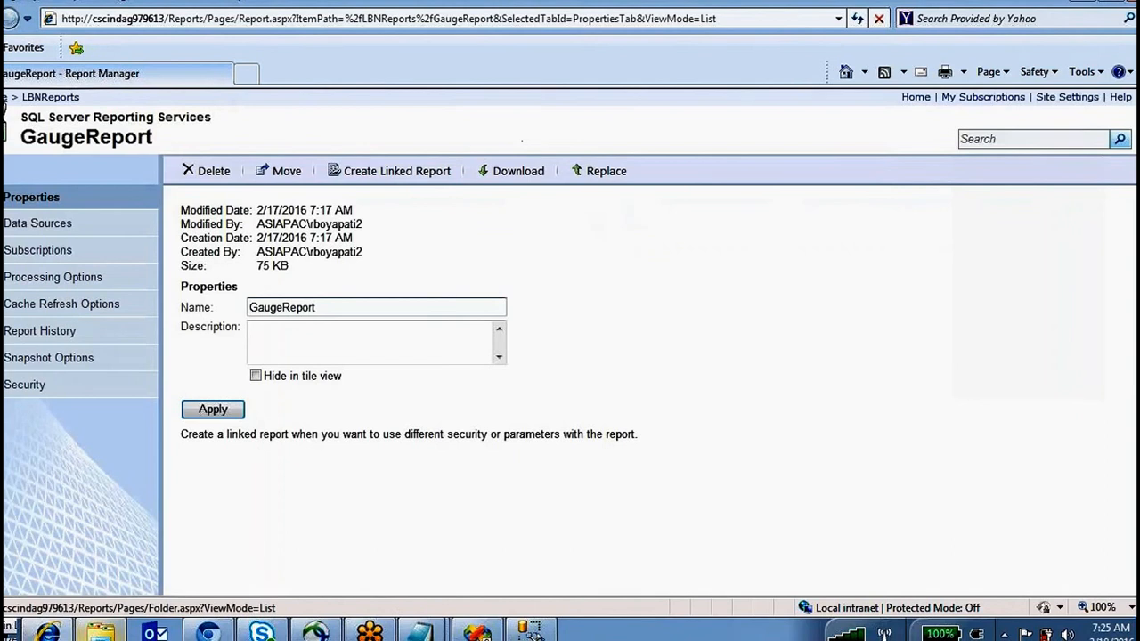
View the management properties of the ProductInfo report in LBNReports and return to that folder
{"action": "left_click", "coordinate": [4, 97]}
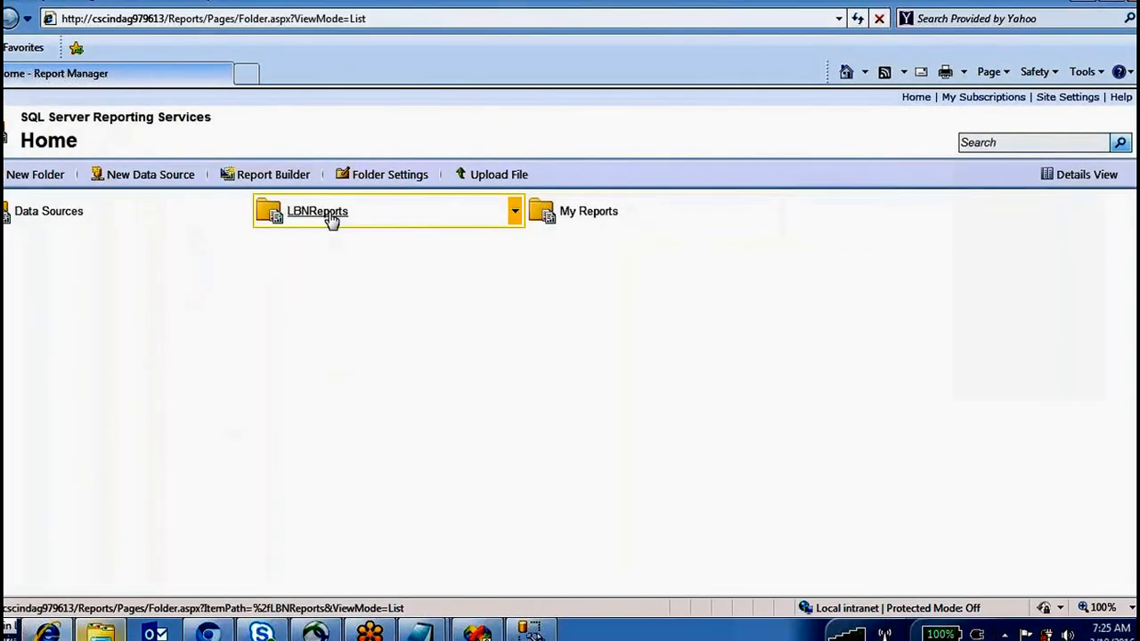
{"action": "left_click", "coordinate": [331, 218]}
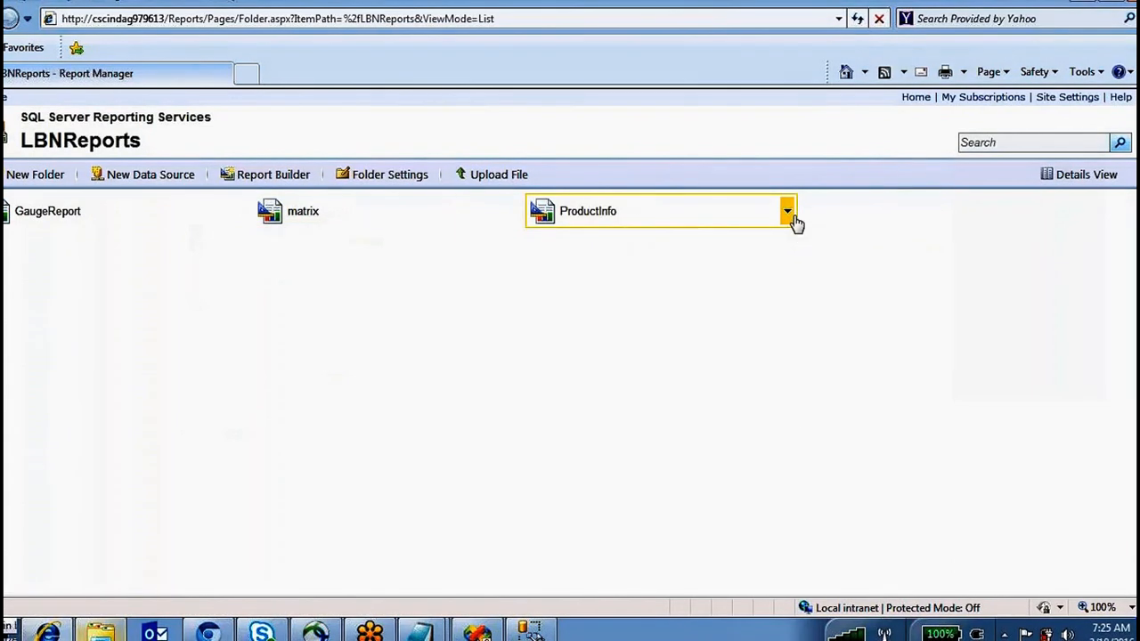
{"action": "left_click", "coordinate": [788, 215]}
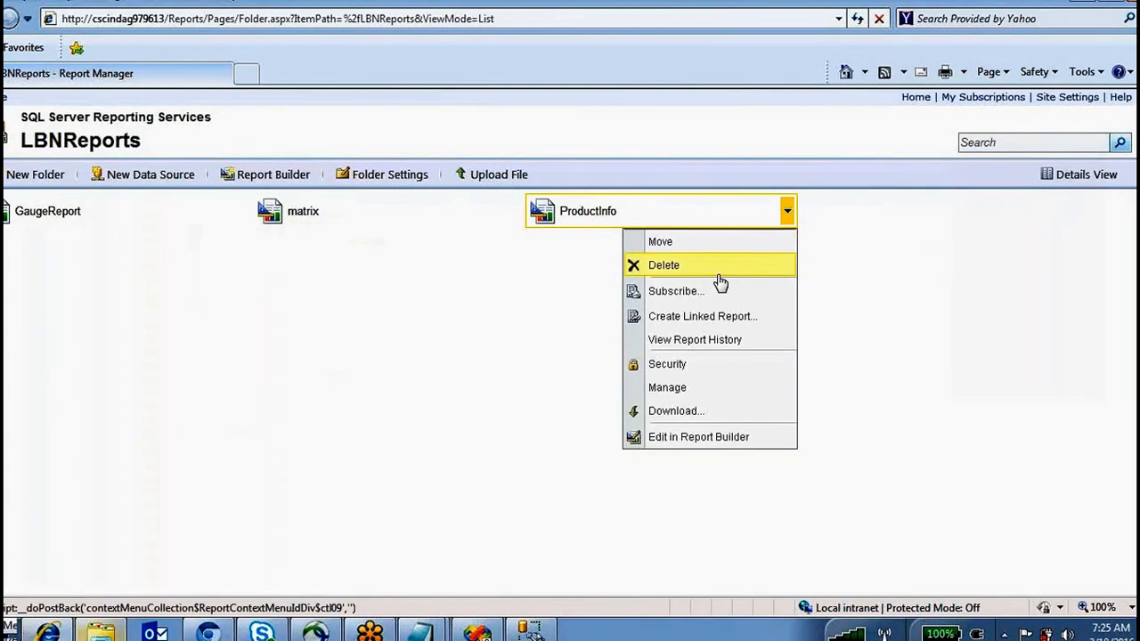
{"action": "left_click", "coordinate": [677, 392]}
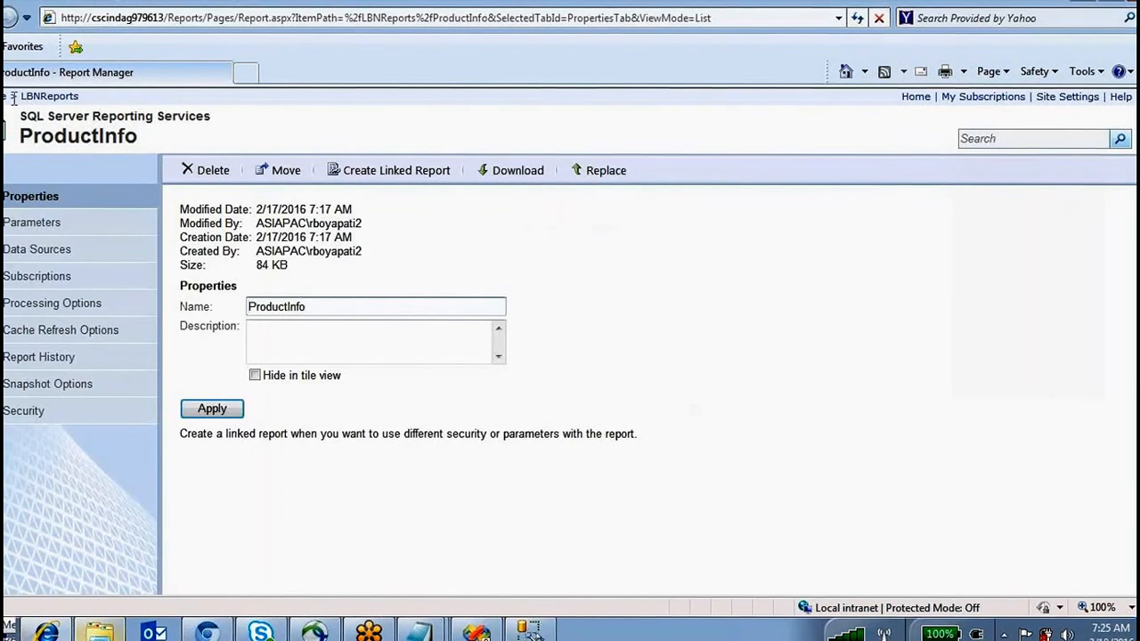
{"action": "left_click", "coordinate": [49, 97]}
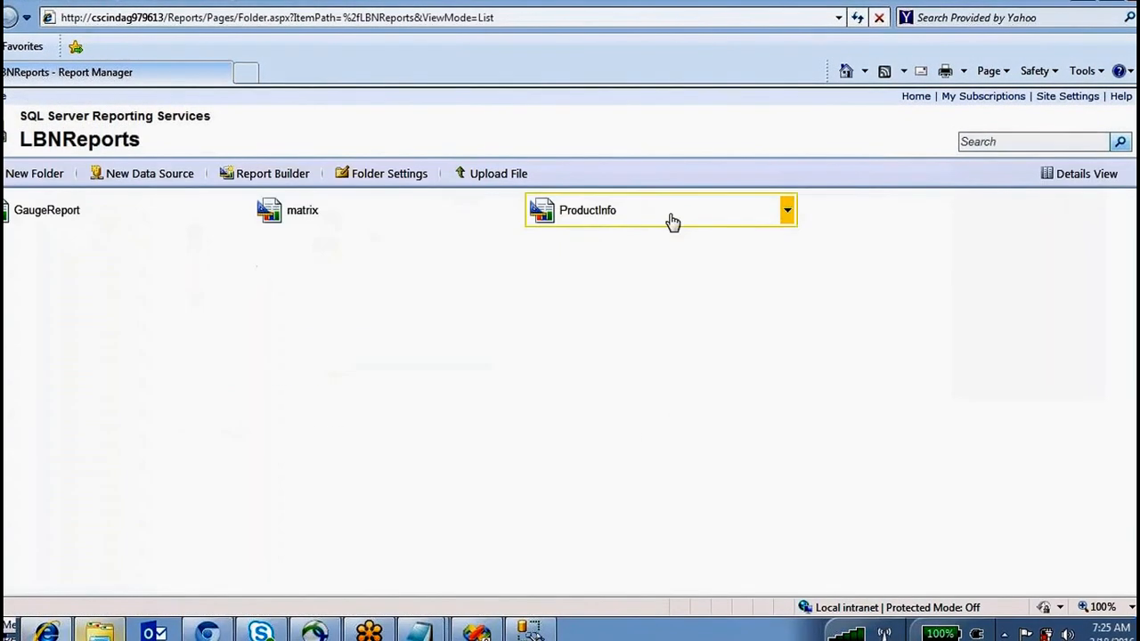
Move the ProductInfo report from LBNReports to the My Reports folder, check that folder's contents and return to Home
{"action": "left_click", "coordinate": [788, 211]}
{"action": "left_click", "coordinate": [667, 243]}
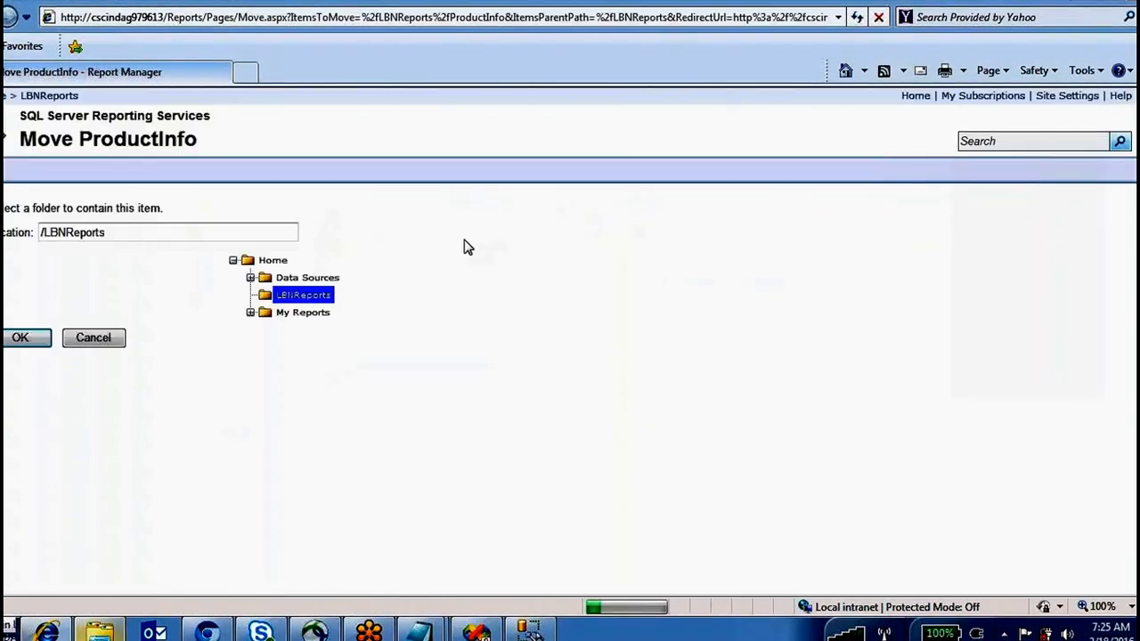
{"action": "left_click", "coordinate": [251, 313]}
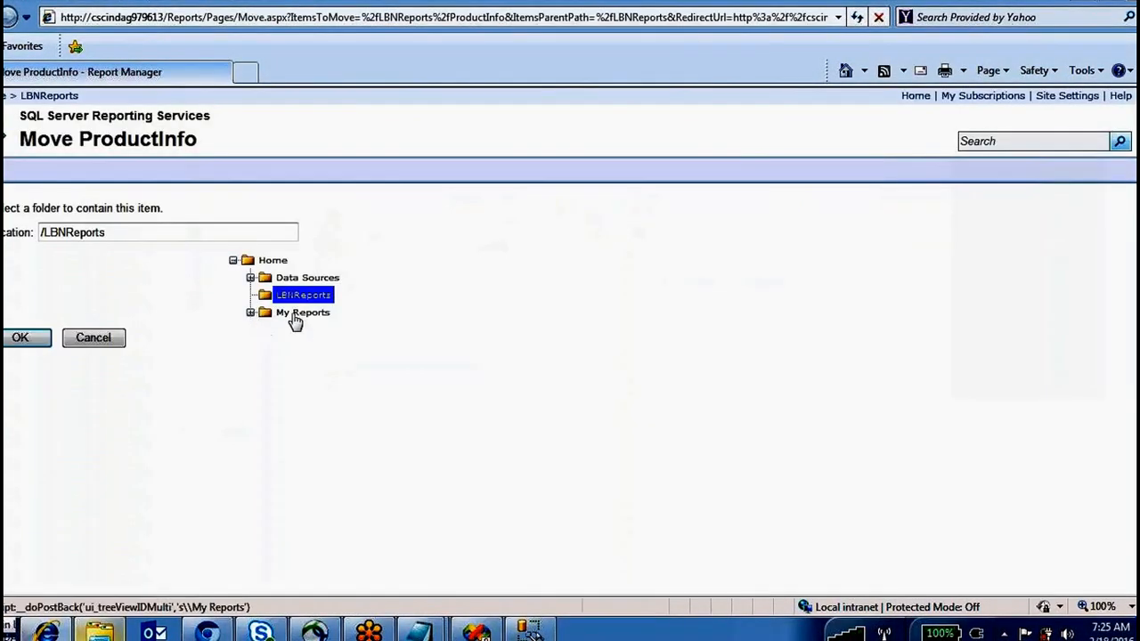
{"action": "left_click", "coordinate": [303, 312]}
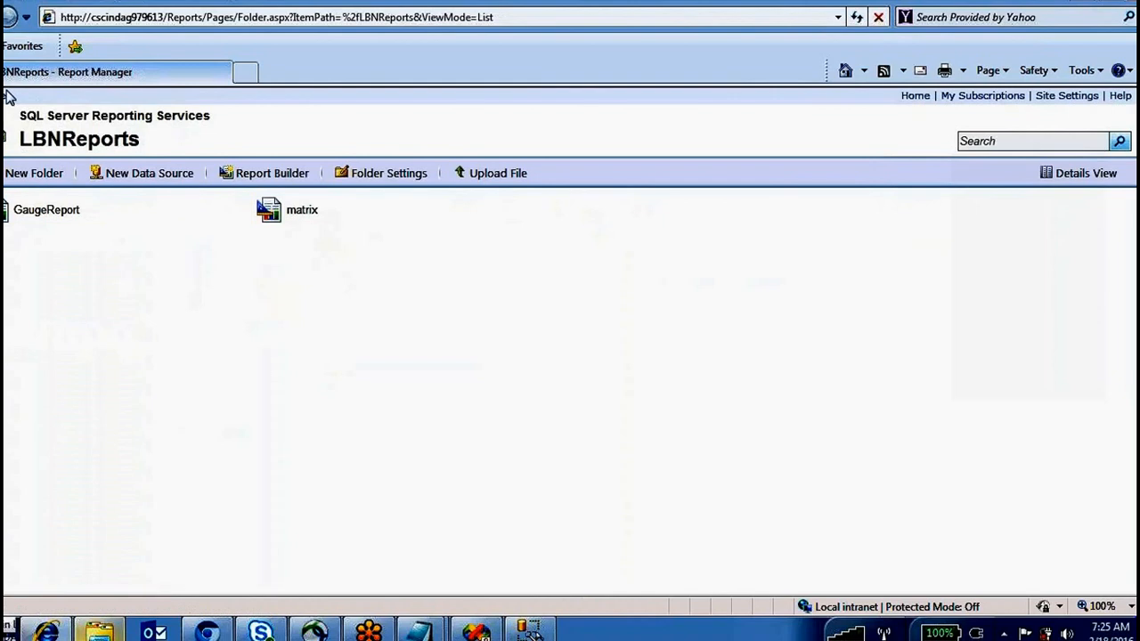
{"action": "left_click", "coordinate": [23, 98]}
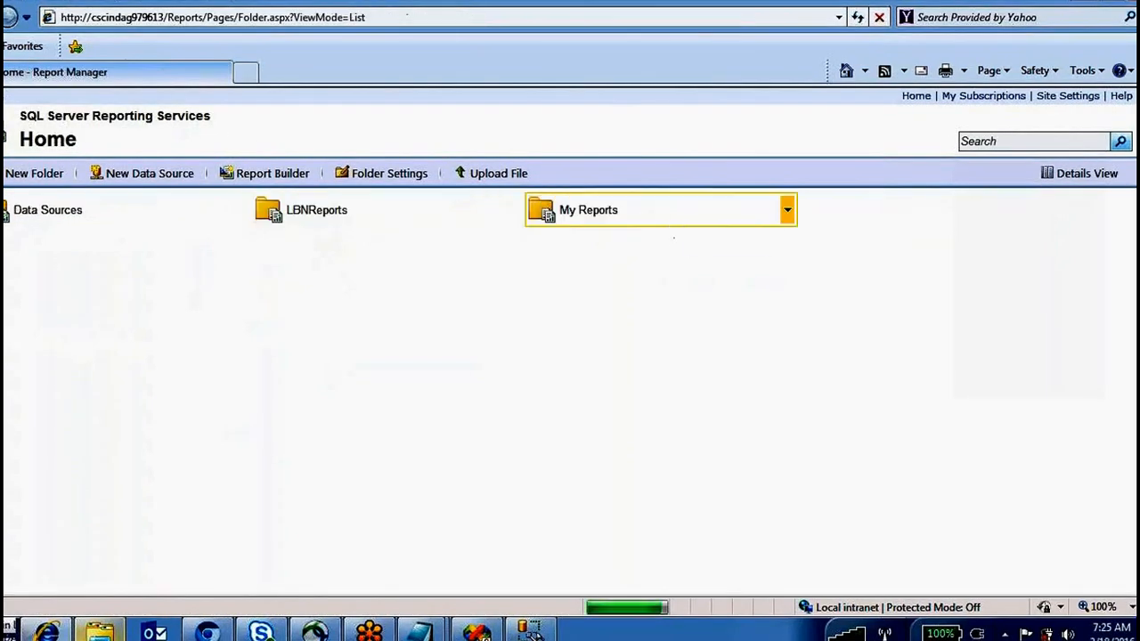
{"action": "left_click", "coordinate": [595, 212]}
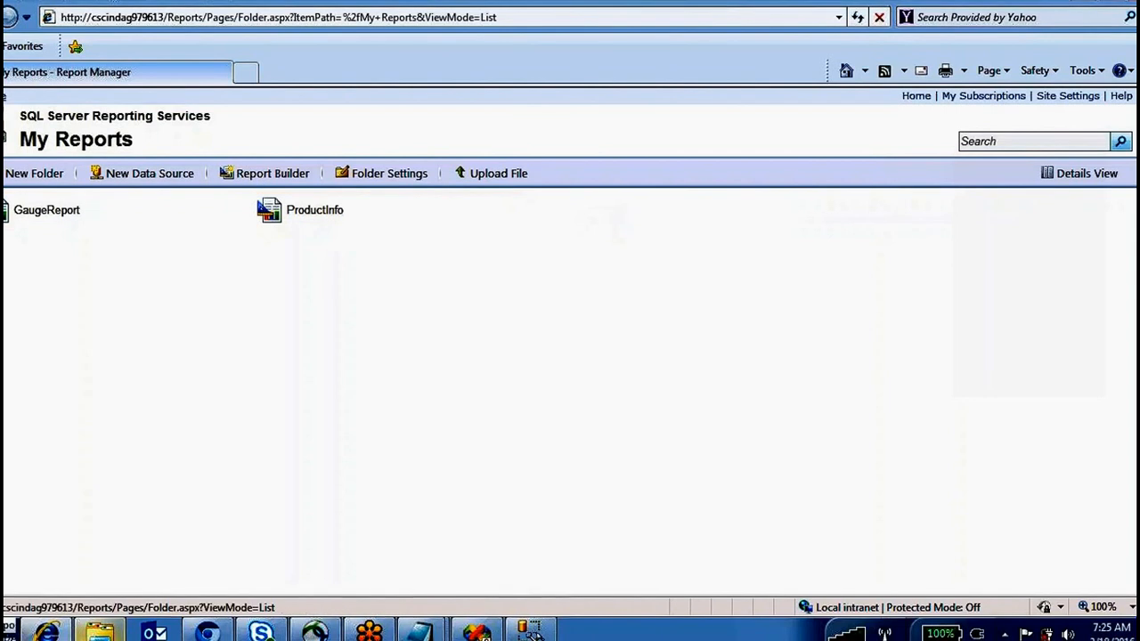
{"action": "left_click", "coordinate": [4, 97]}
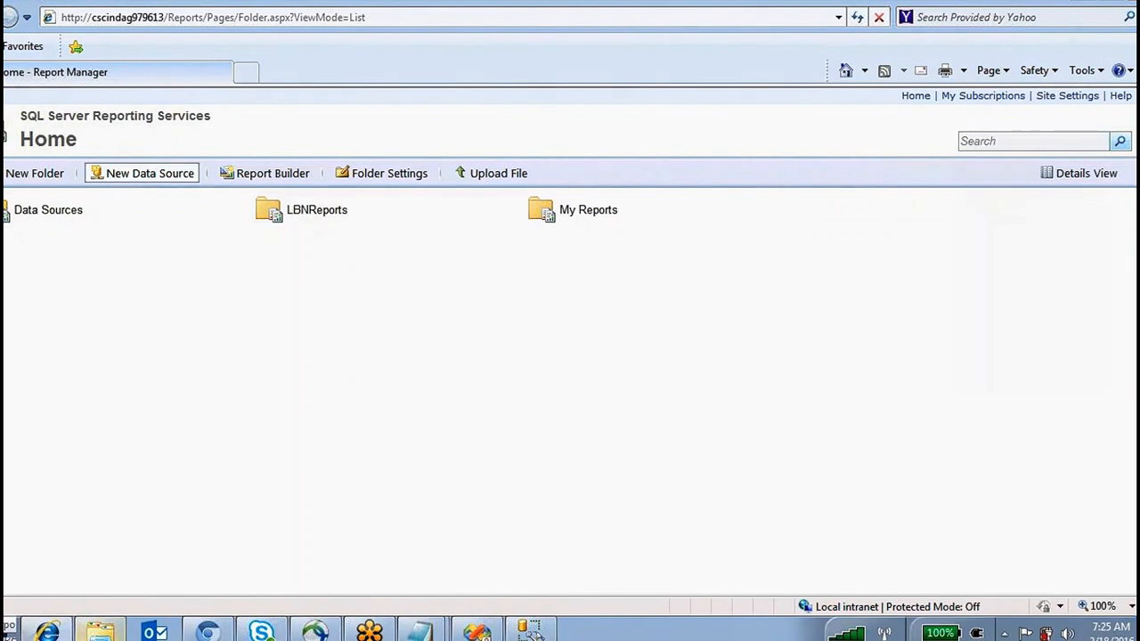
Switch to Visual Studio to look at the shared data source in the LBNReports project, and return to Report Manager
{"action": "left_click", "coordinate": [476, 631]}
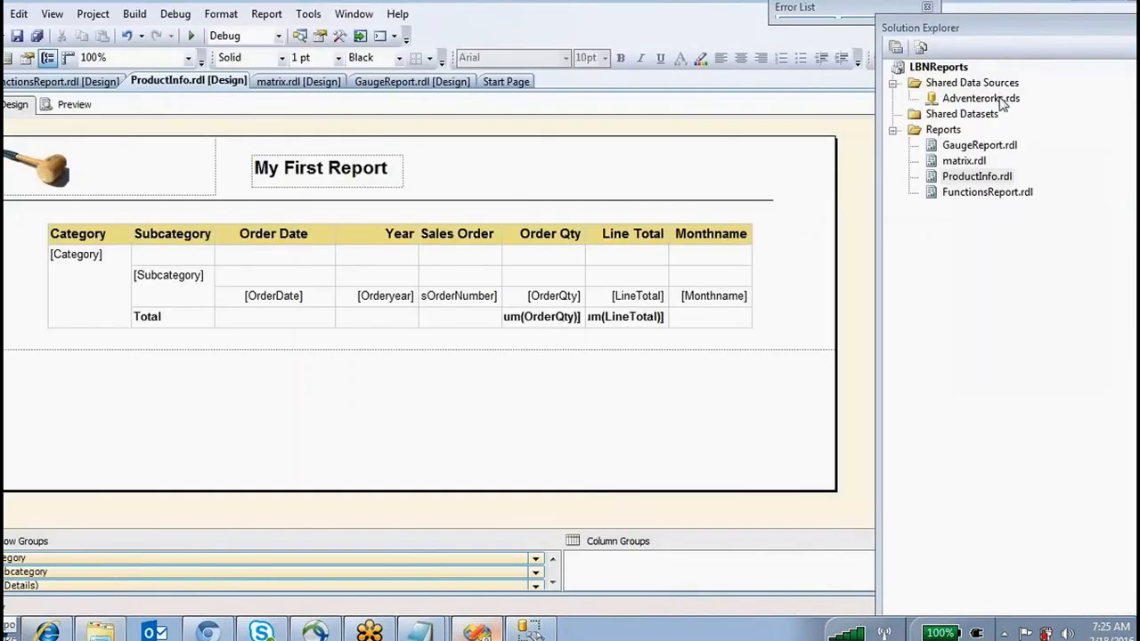
{"action": "left_click", "coordinate": [1001, 100]}
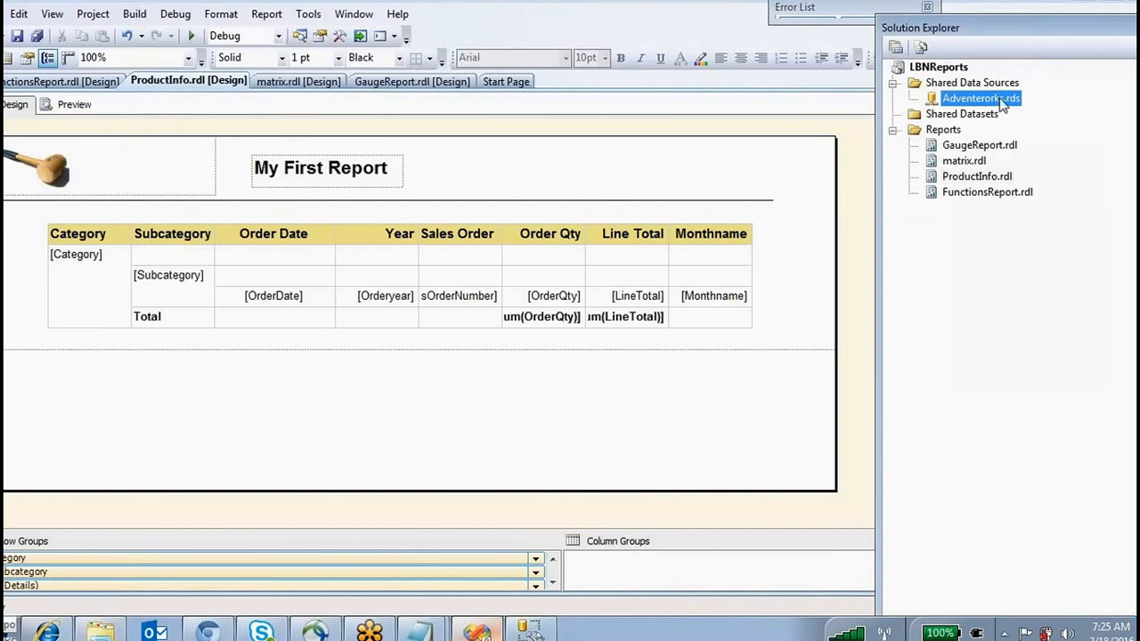
{"action": "left_click", "coordinate": [100, 632]}
{"action": "left_click", "coordinate": [48, 631]}
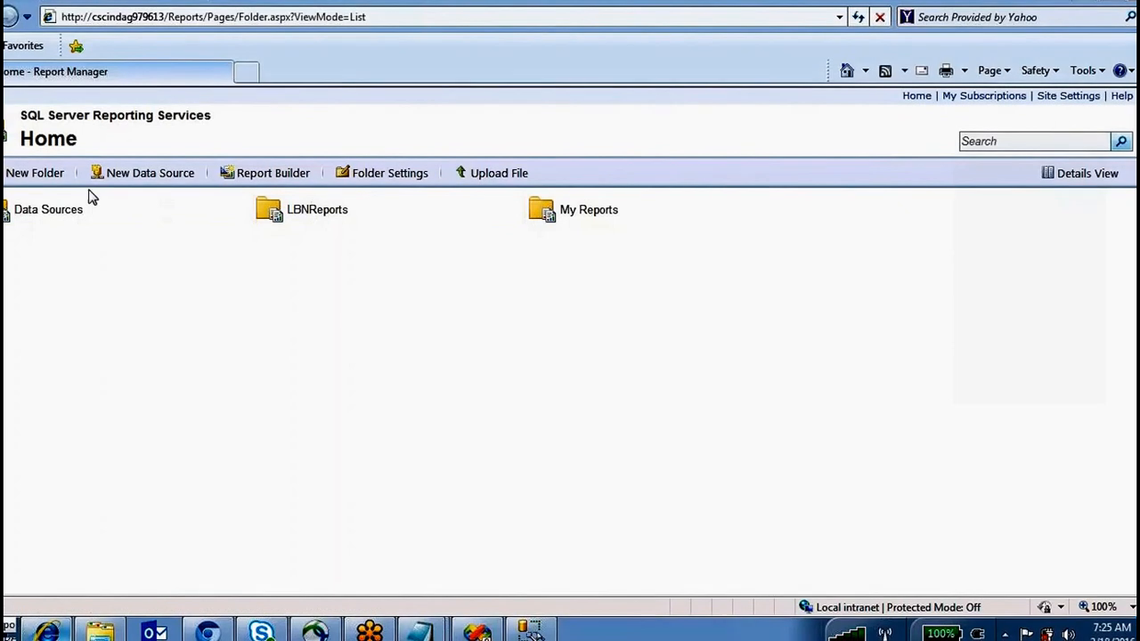
Examine the new data source form in Home, including its data source types and connection string field, and cancel it
{"action": "left_click", "coordinate": [148, 178]}
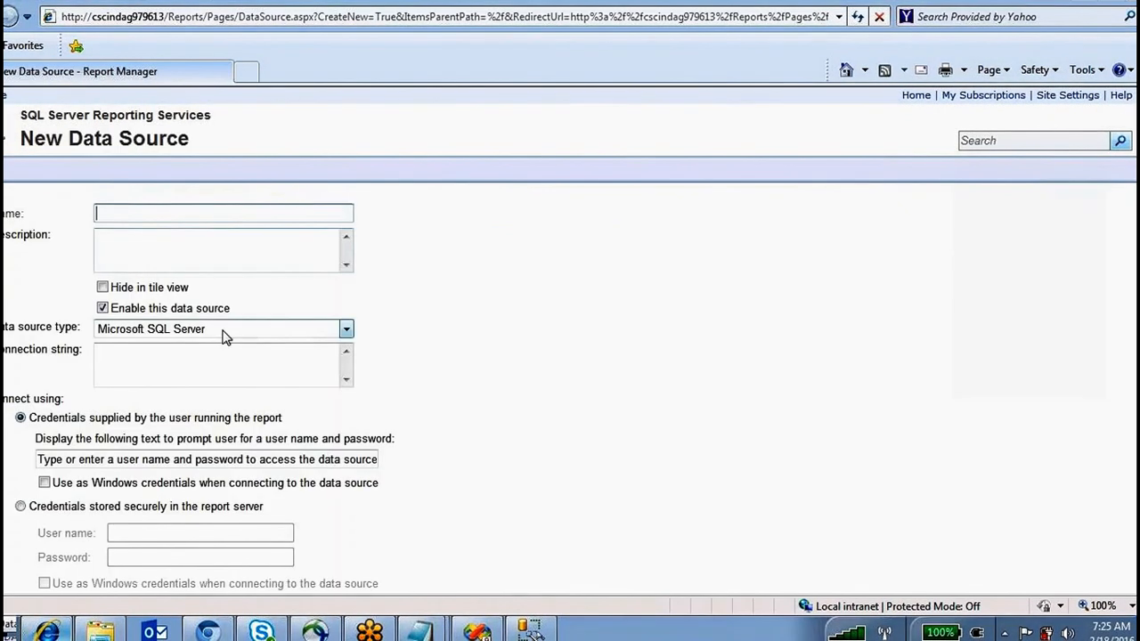
{"action": "scroll", "coordinate": [412, 343], "scroll_direction": "down", "scroll_amount": 3}
{"action": "left_click", "coordinate": [168, 202]}
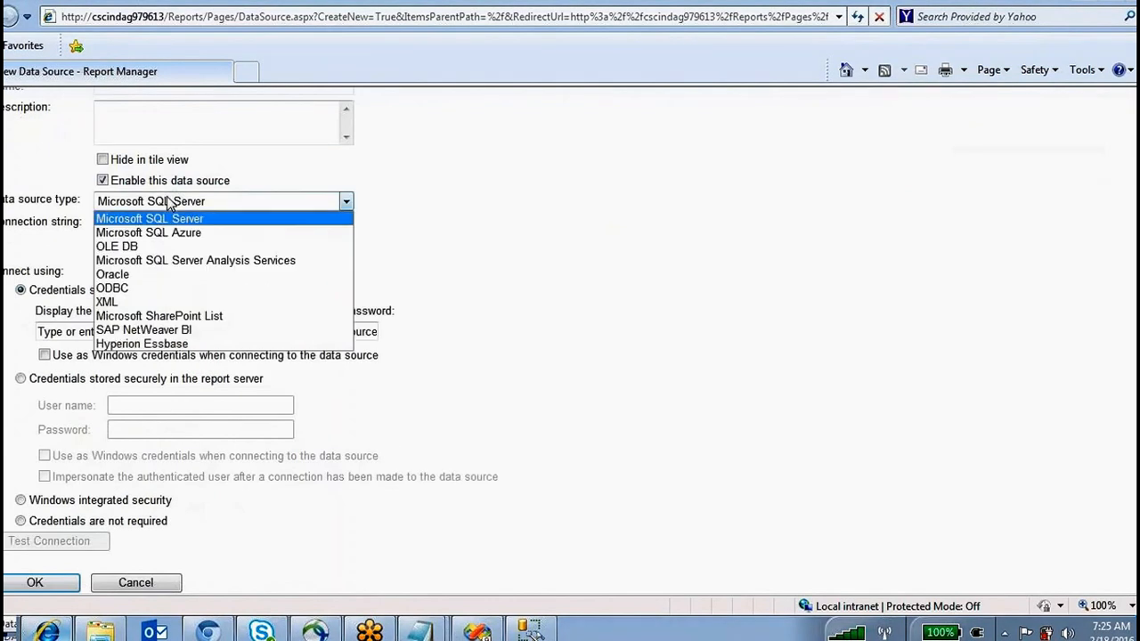
{"action": "left_click", "coordinate": [459, 281]}
{"action": "left_click", "coordinate": [98, 242]}
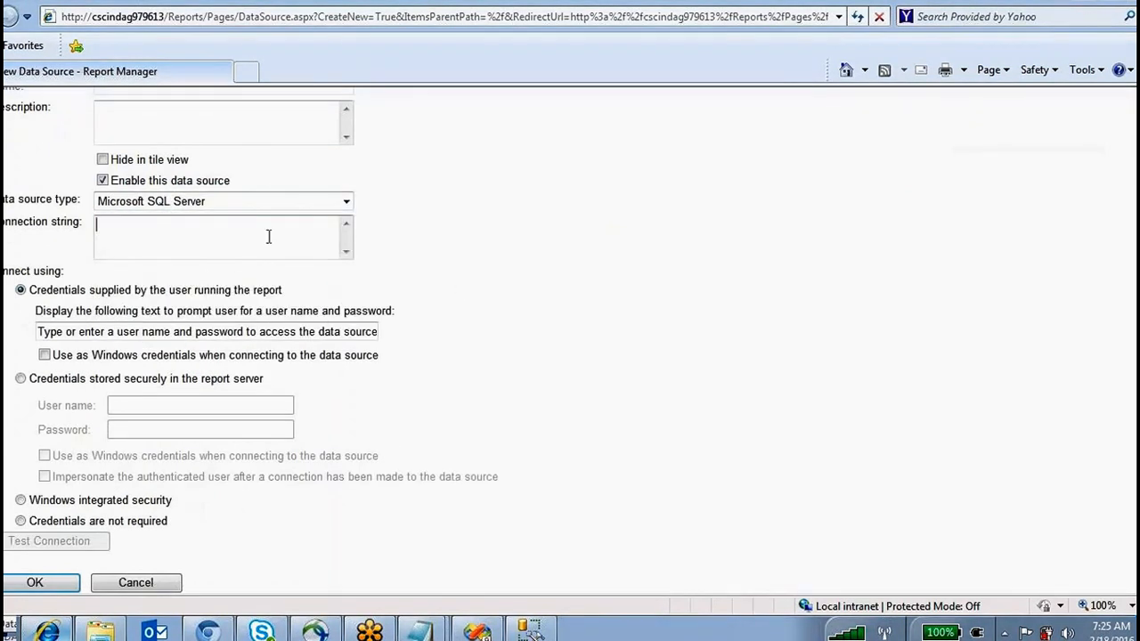
{"action": "left_click", "coordinate": [156, 584]}
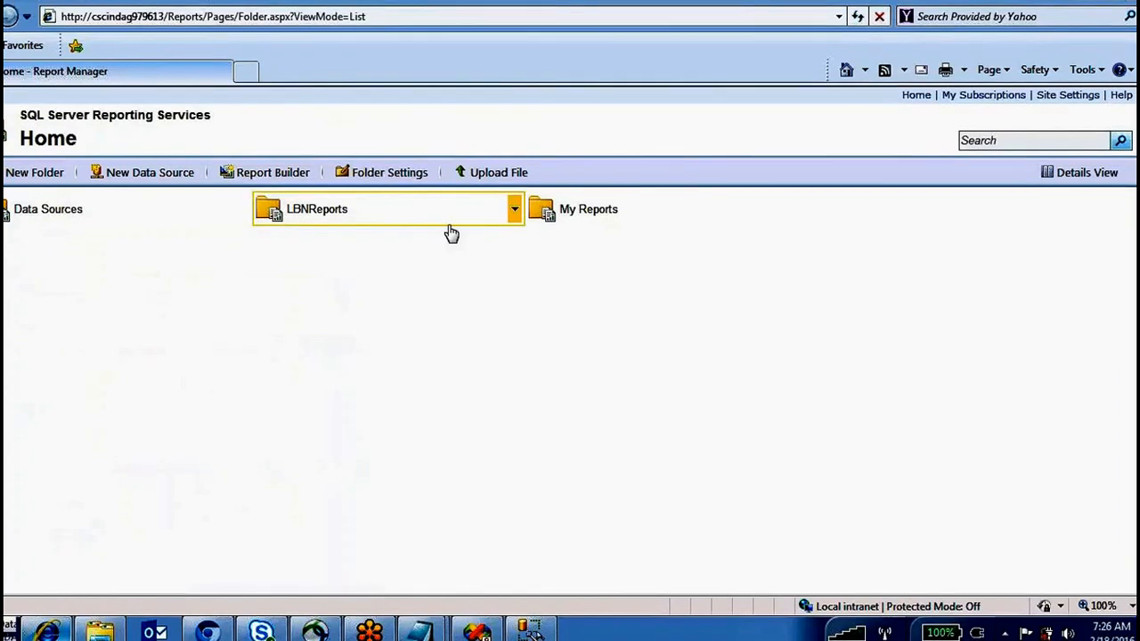
Open the My Reports folder and view the actions available for the ProductInfo report
{"action": "left_click", "coordinate": [588, 214]}
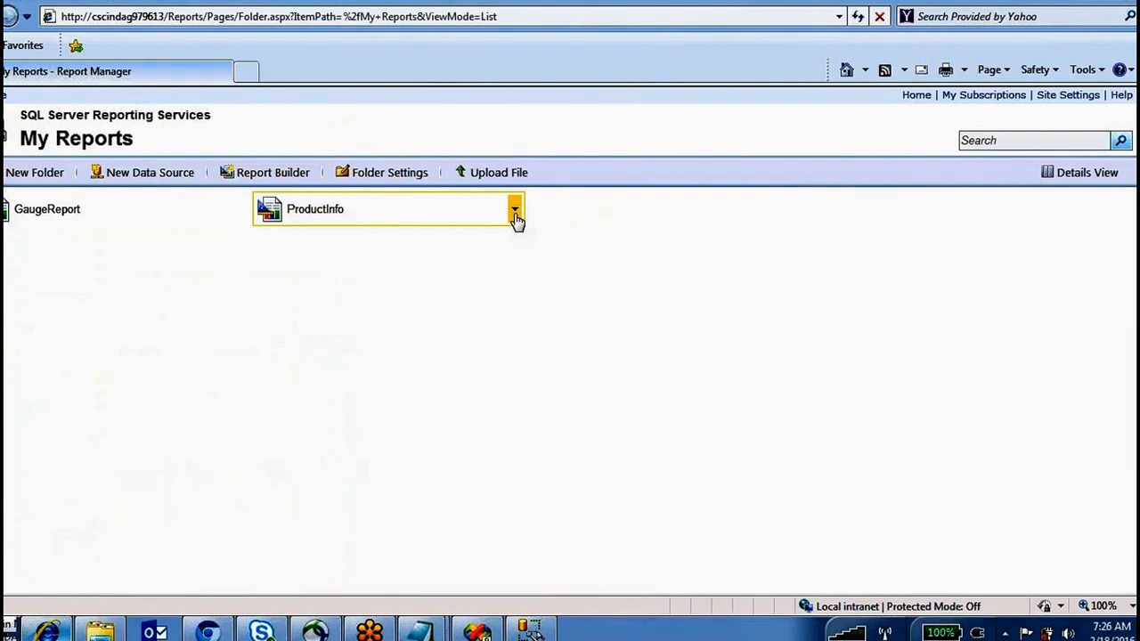
{"action": "left_click", "coordinate": [515, 214]}
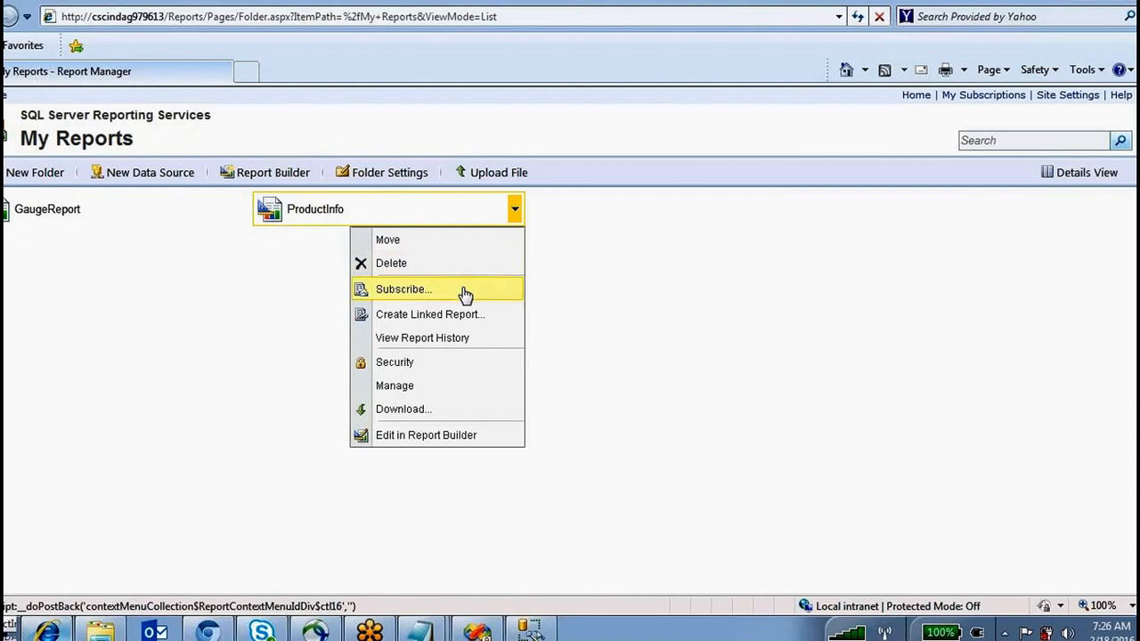
{"action": "left_click", "coordinate": [175, 443]}
Open Notepad and write the topic lines "Linked Report" and "How to improve performence of SSRS Report"
{"action": "left_click", "coordinate": [5, 631]}
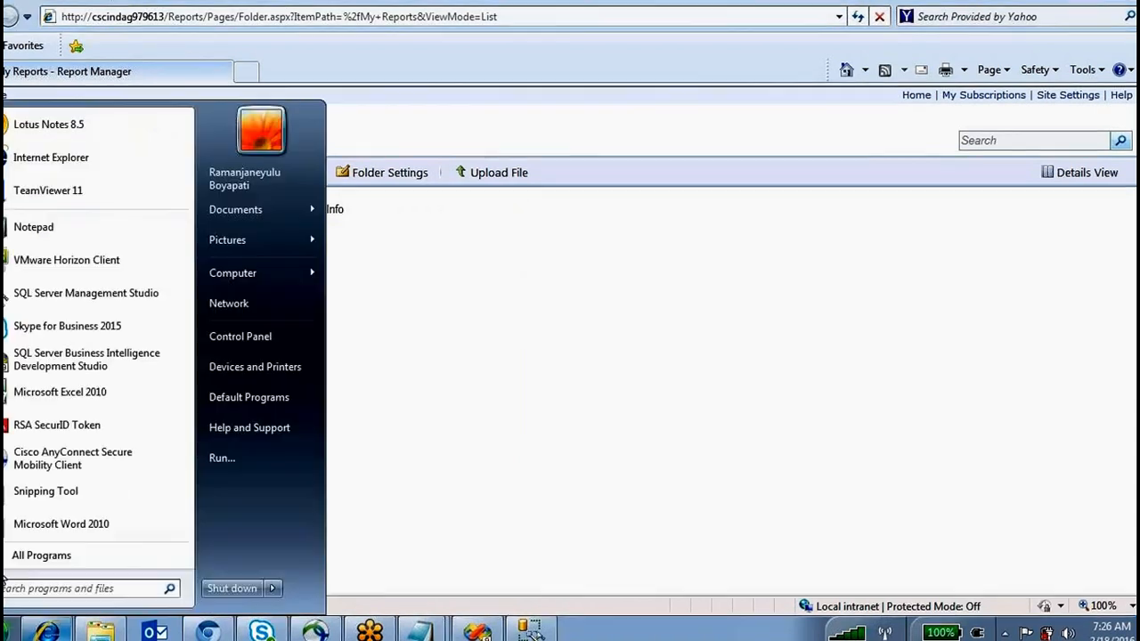
{"action": "left_click", "coordinate": [73, 235]}
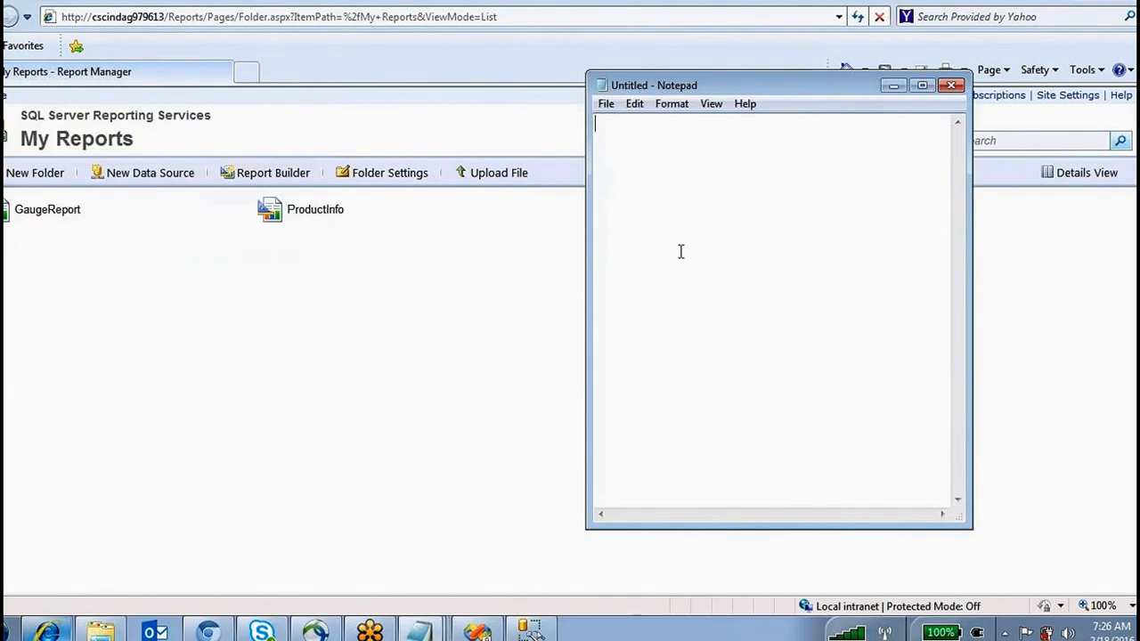
{"action": "type", "text": "Linked Report"}
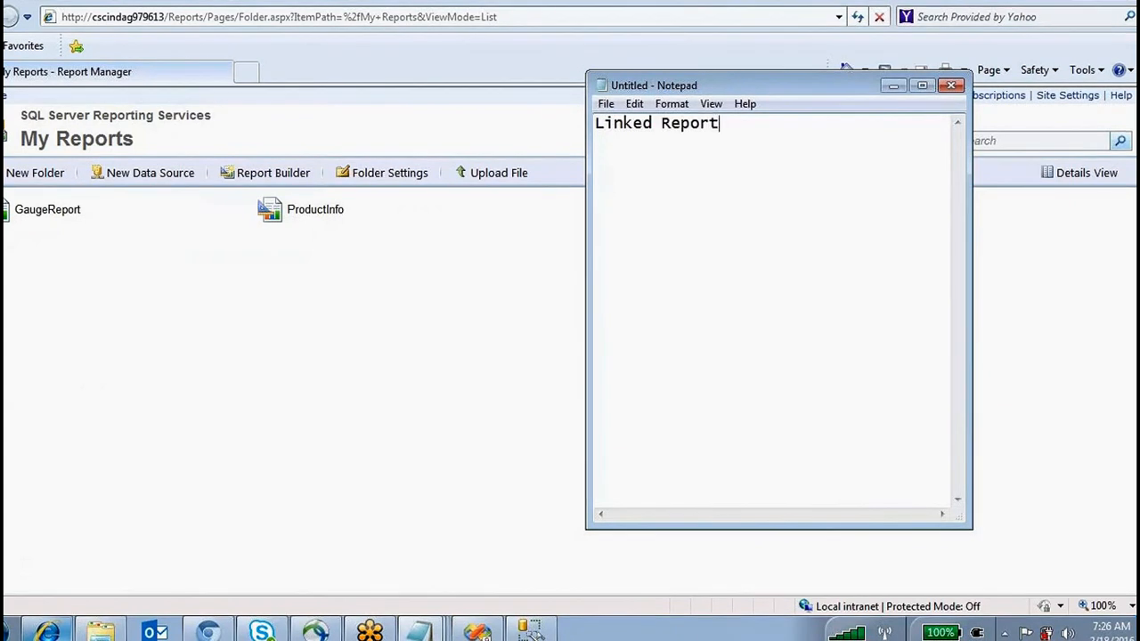
{"action": "key", "text": "Return"}
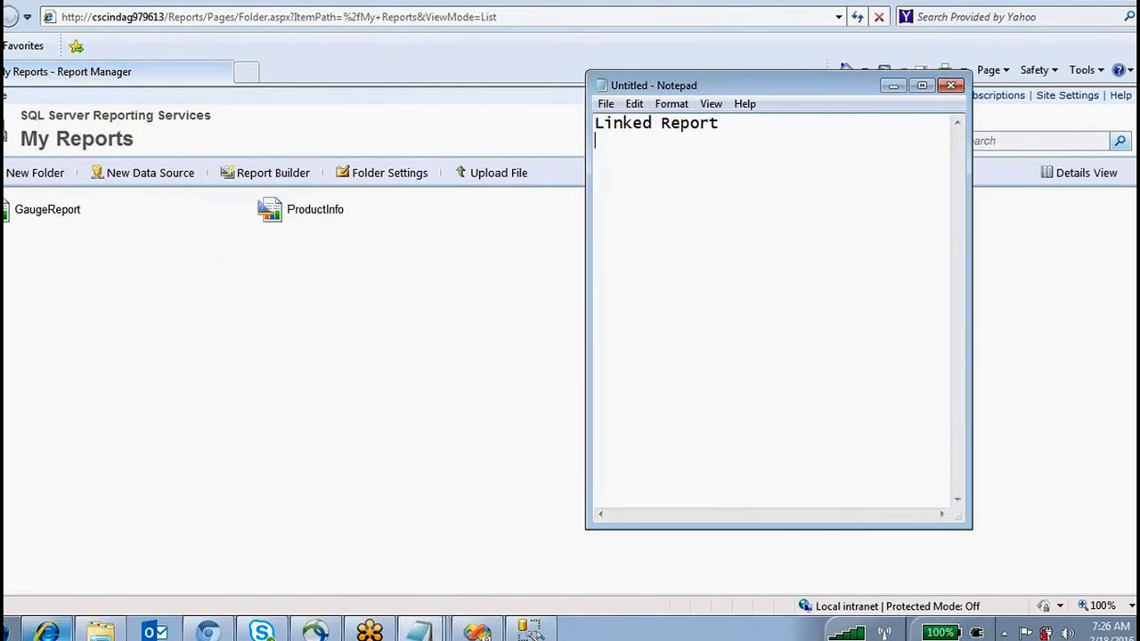
{"action": "type", "text": "How to imp"}
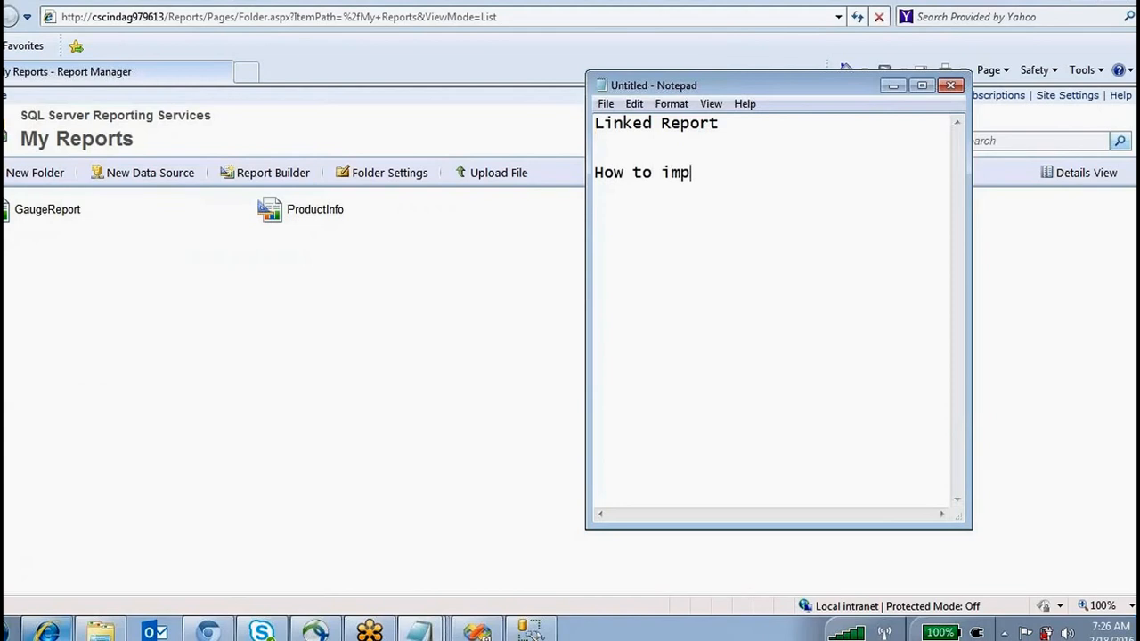
{"action": "type", "text": "rove perf"}
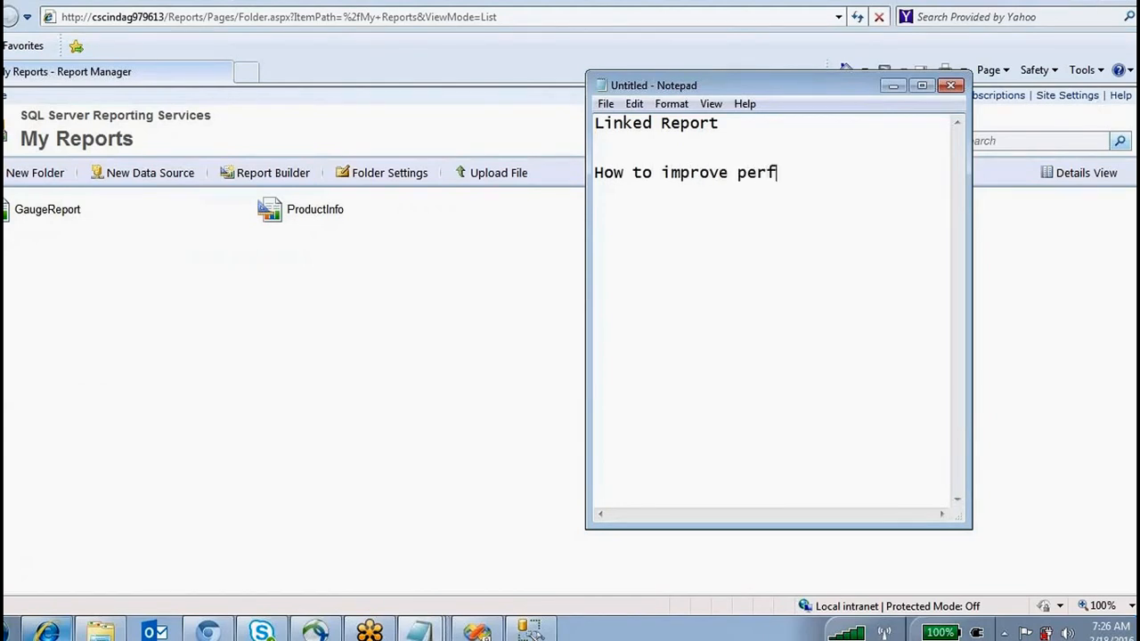
{"action": "type", "text": "ormence of SSRS "}
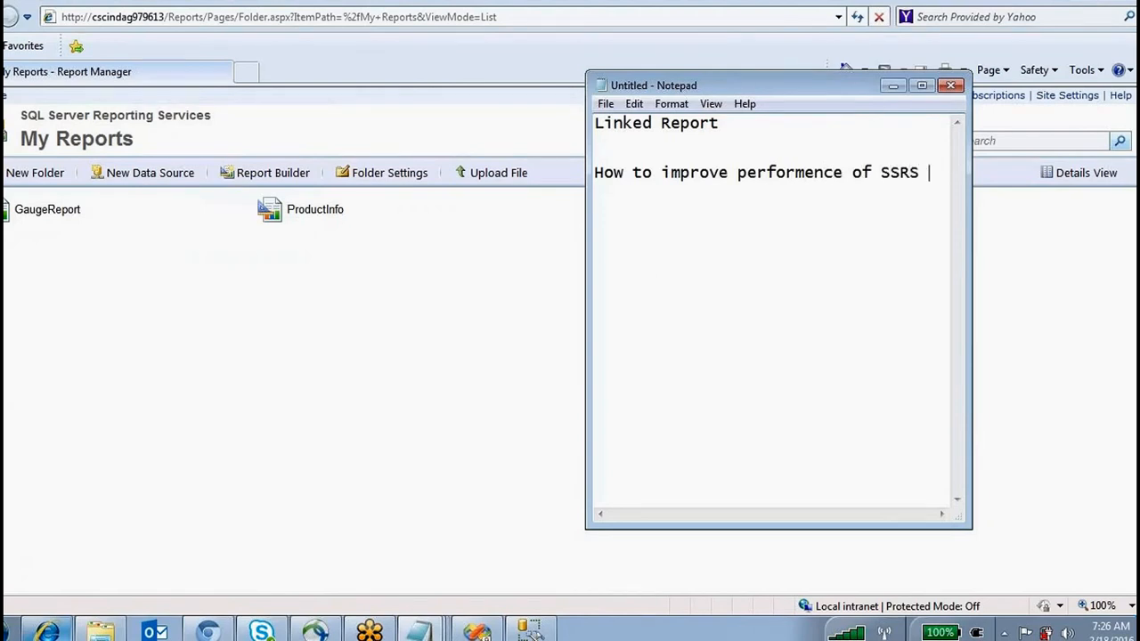
{"action": "type", "text": "Report"}
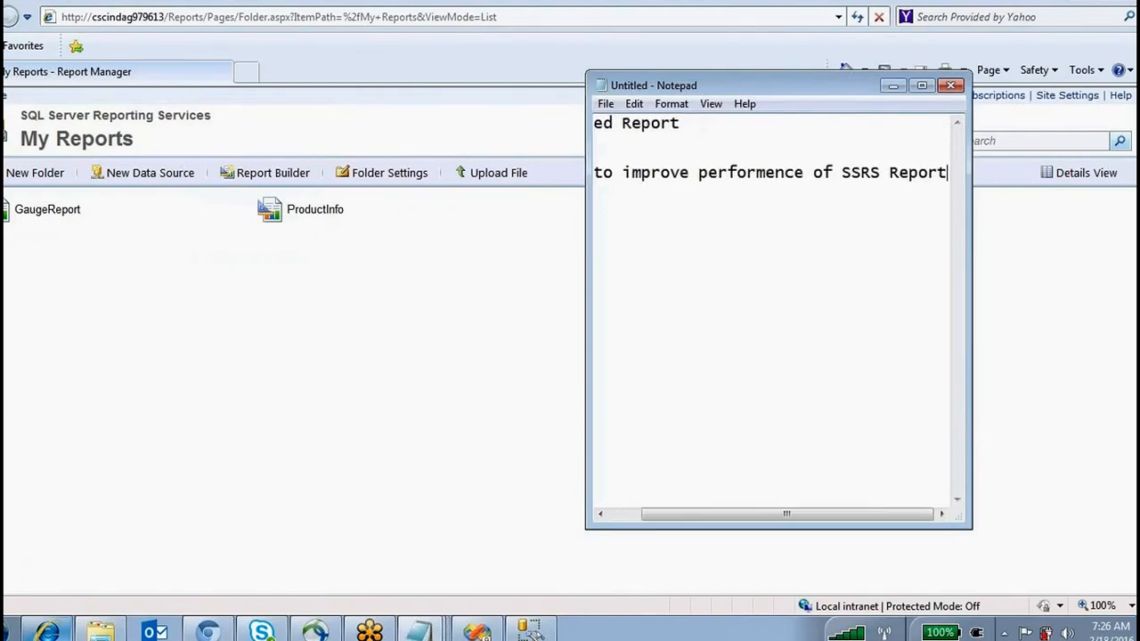
Add the lines "Caching" and "Snap Shot" below the performance topic, and begin a separate "How to" topic line beneath them
{"action": "key", "text": "Return"}
{"action": "type", "text": "Ca"}
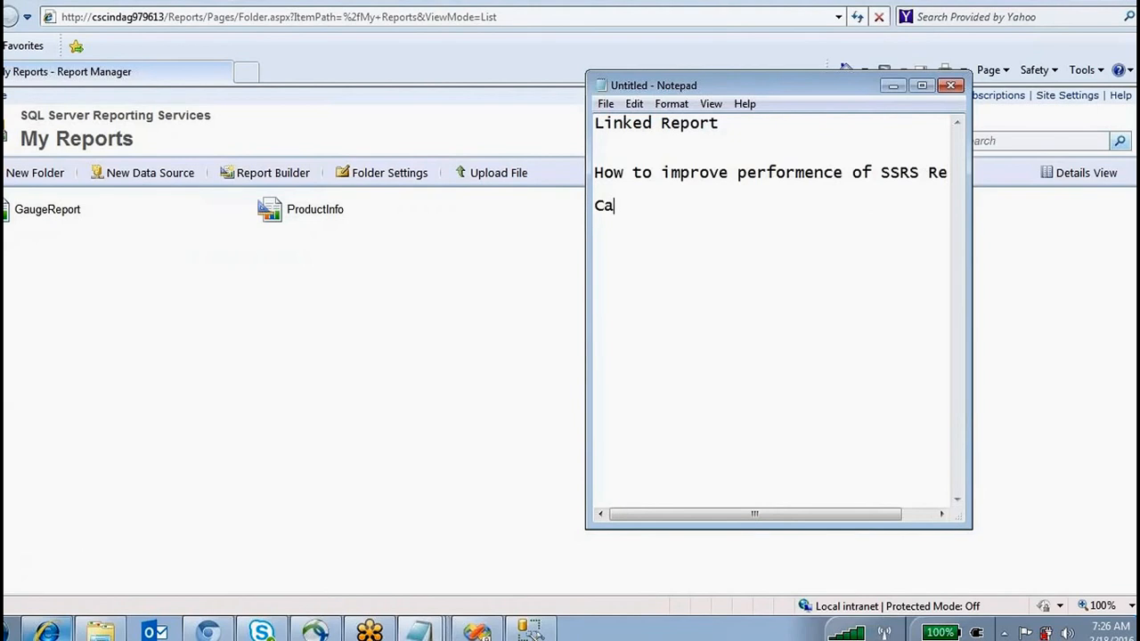
{"action": "type", "text": "ching"}
{"action": "key", "text": "Return"}
{"action": "type", "text": "Sb"}
{"action": "key", "text": "BackSpace"}
{"action": "type", "text": "nap "}
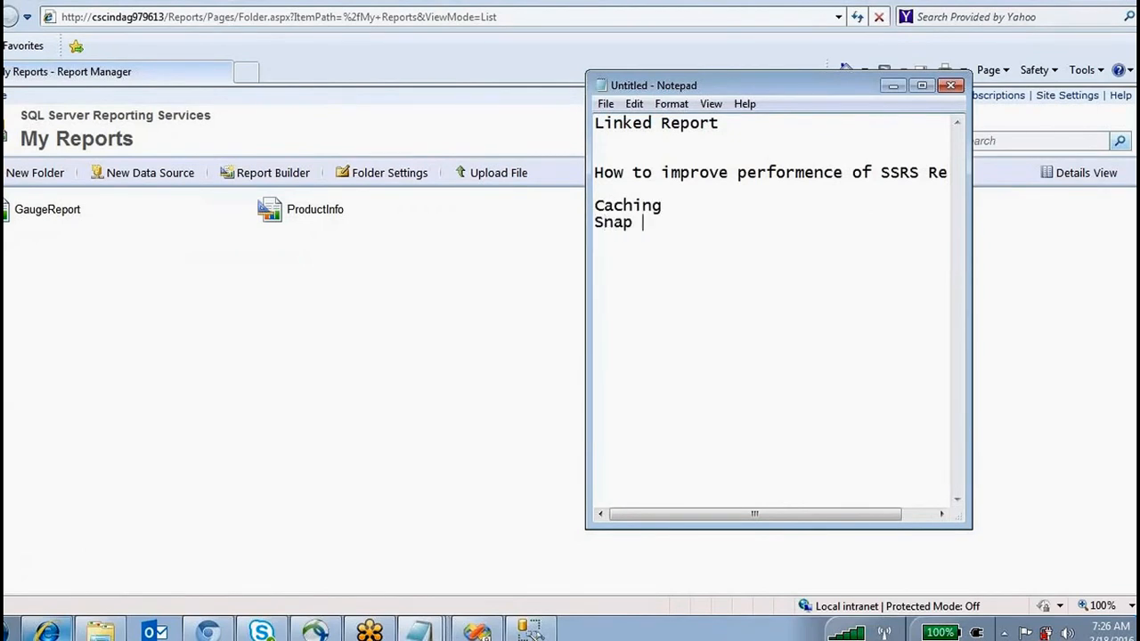
{"action": "type", "text": "Shot    How to d"}
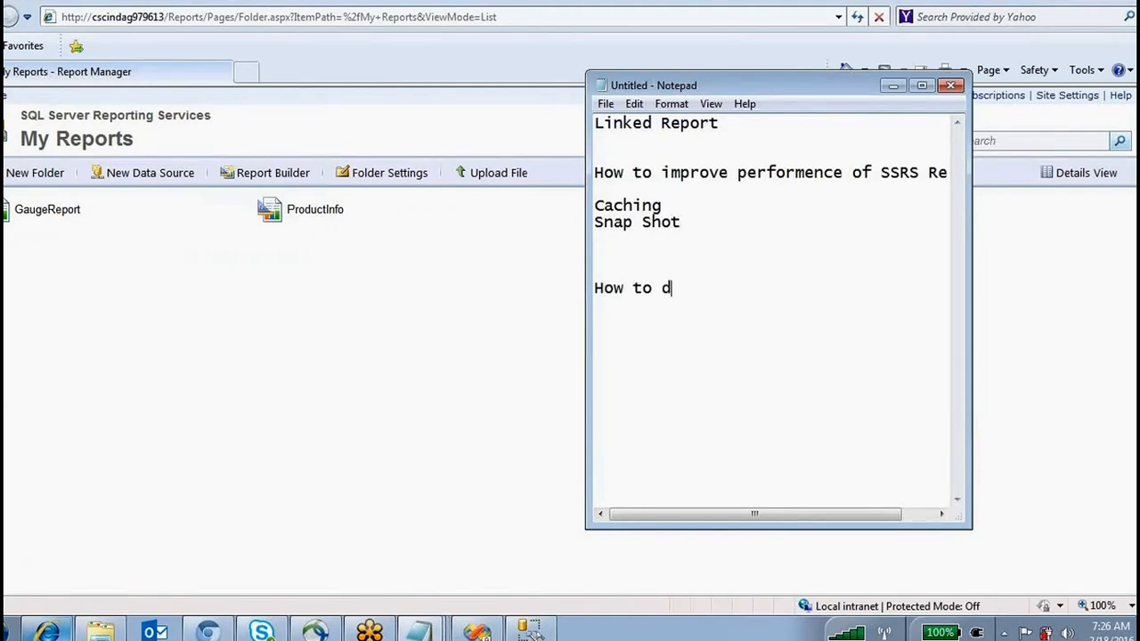
Complete the last topic line as "How to delivery Report" and add "Subscription" beneath it
{"action": "type", "text": "elivery R"}
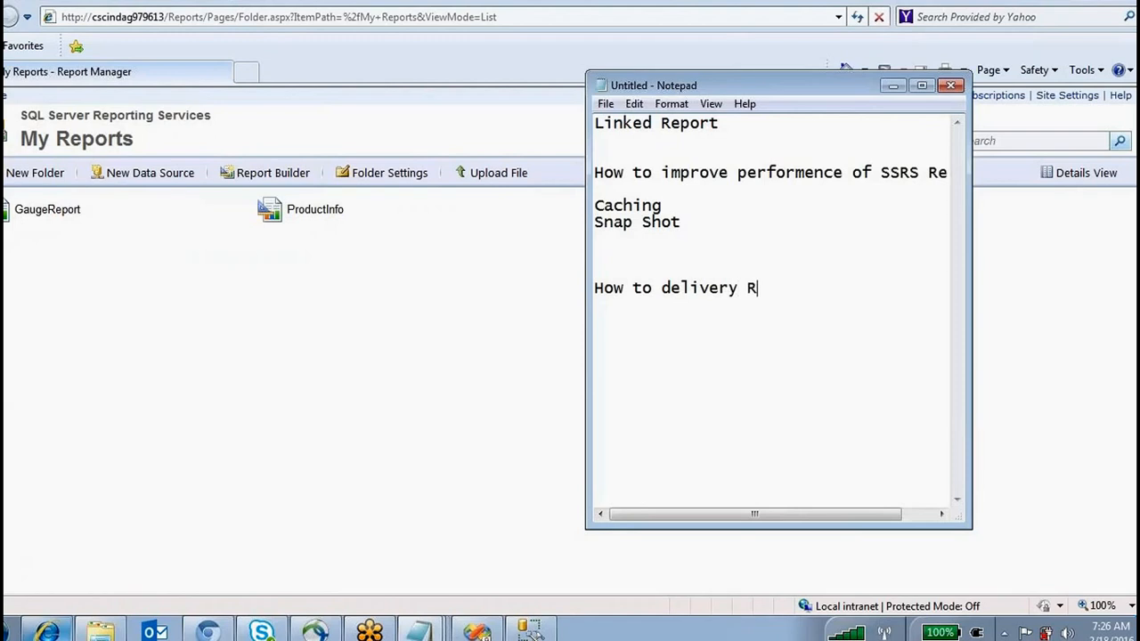
{"action": "type", "text": "eport  "}
{"action": "type", "text": "Subsc"}
{"action": "type", "text": "r"}
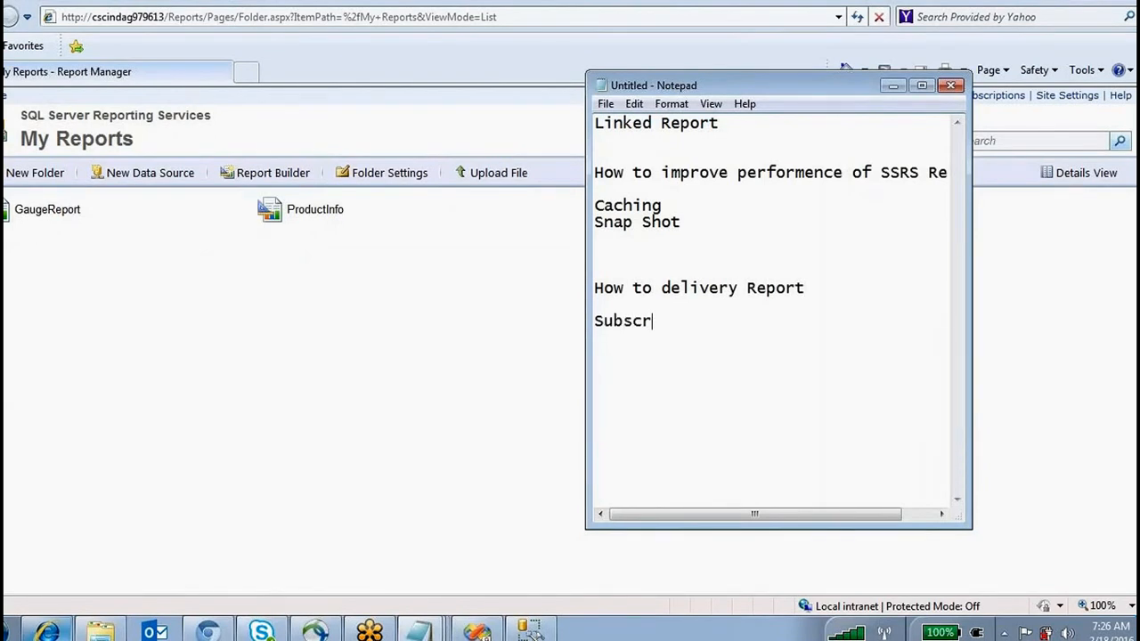
{"action": "type", "text": "iption"}
{"action": "left_click_drag", "start_coordinate": [733, 355], "coordinate": [511, 66]}
{"action": "left_click", "coordinate": [780, 286]}
{"action": "left_click_drag", "start_coordinate": [771, 332], "coordinate": [584, 112]}
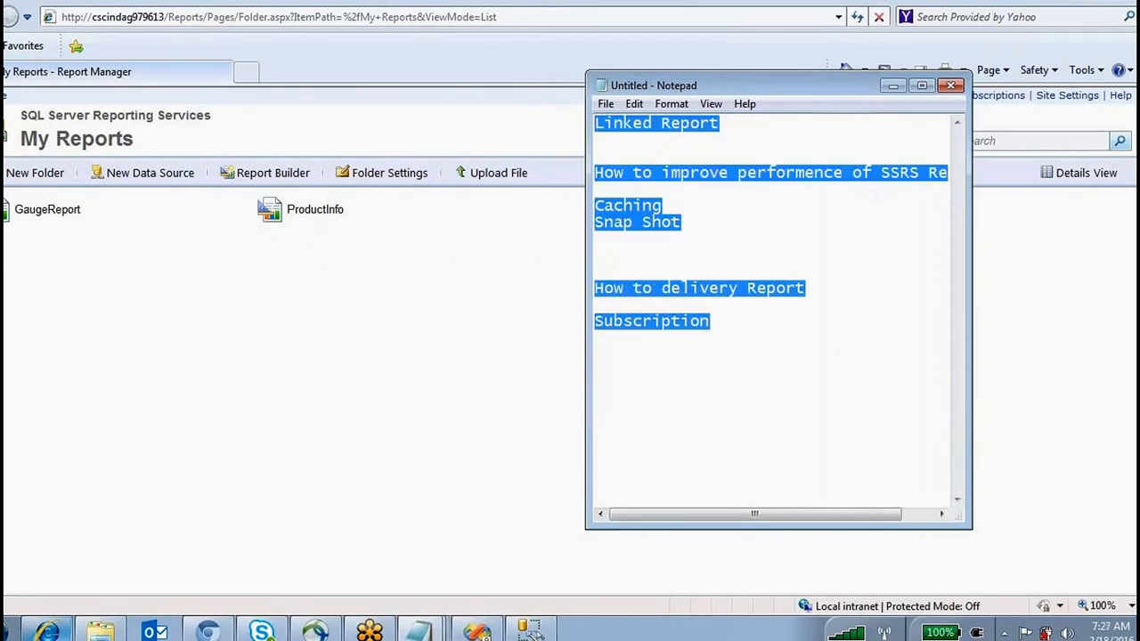
{"action": "left_click", "coordinate": [950, 84]}
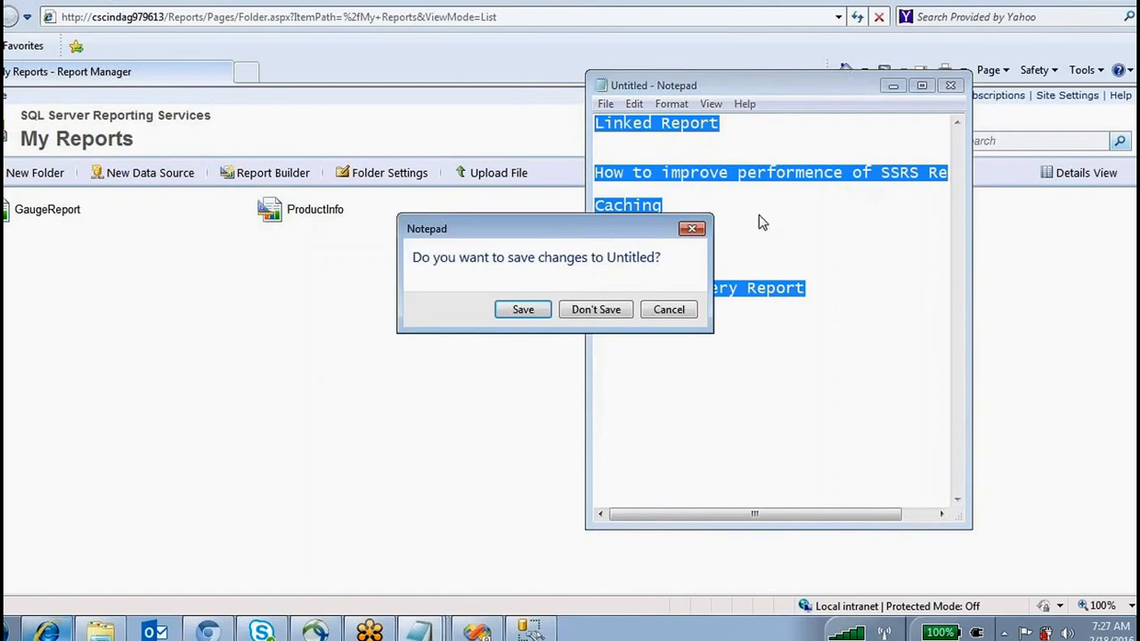
{"action": "left_click", "coordinate": [668, 309]}
Highlight the whole list of topics in the note and close Notepad without saving it
{"action": "left_click", "coordinate": [781, 346]}
{"action": "left_click_drag", "start_coordinate": [781, 347], "coordinate": [521, 90]}
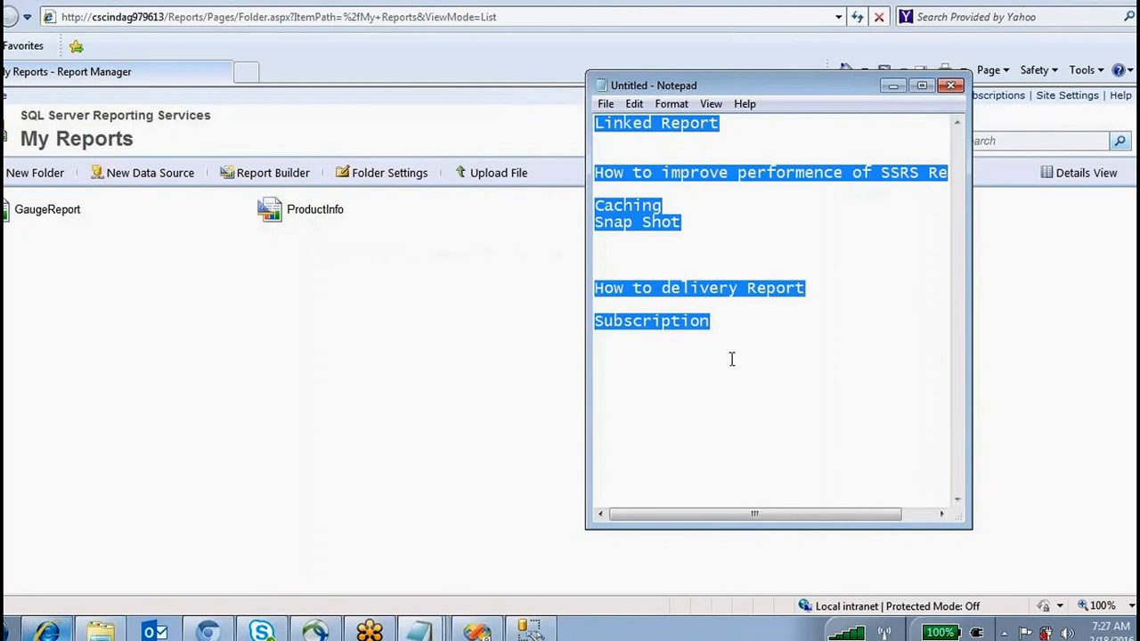
{"action": "left_click_drag", "start_coordinate": [733, 359], "coordinate": [588, 103]}
{"action": "left_click", "coordinate": [950, 85]}
{"action": "left_click", "coordinate": [605, 319]}
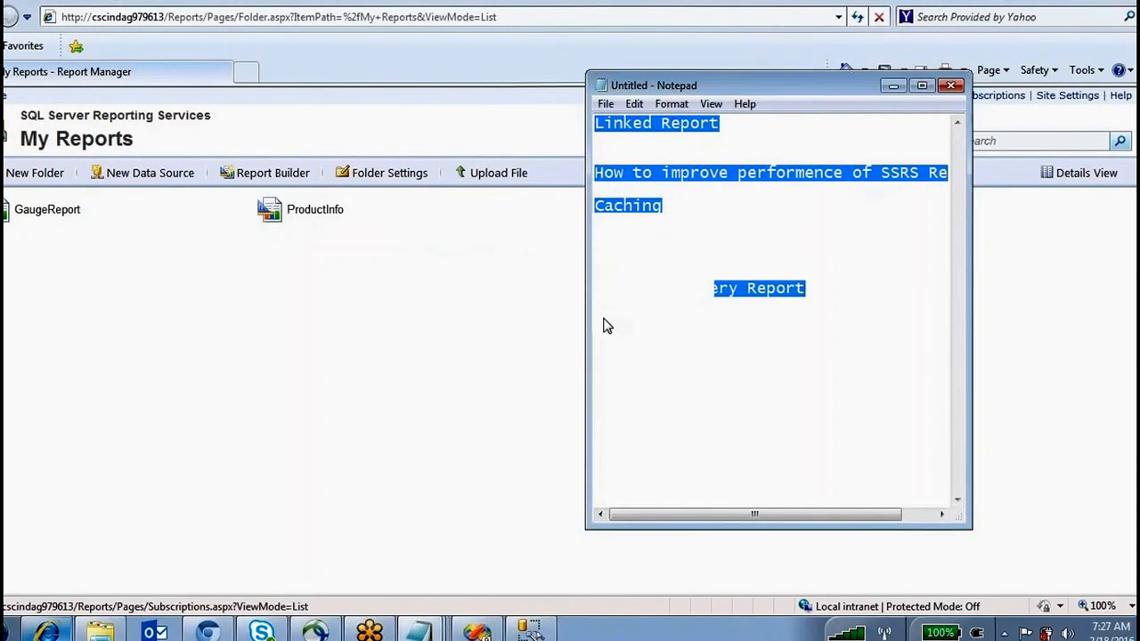